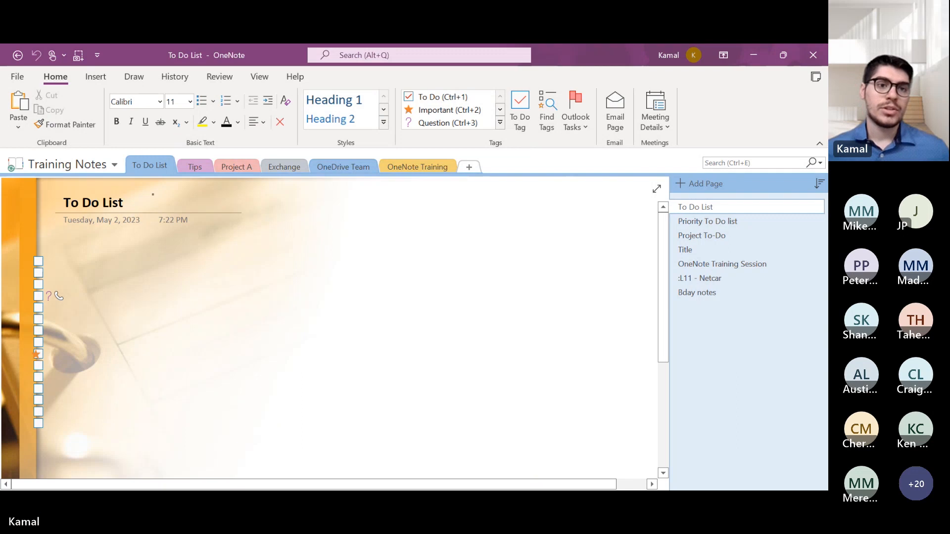
# Open the Tips section of the Training Notes notebook and look through the list of notebooks.
pyautogui.click(188, 165)
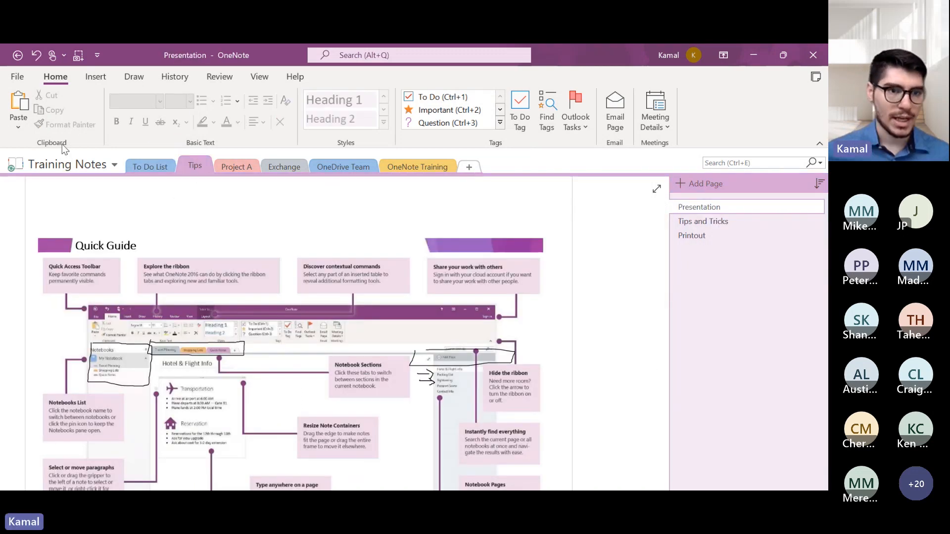
pyautogui.click(91, 165)
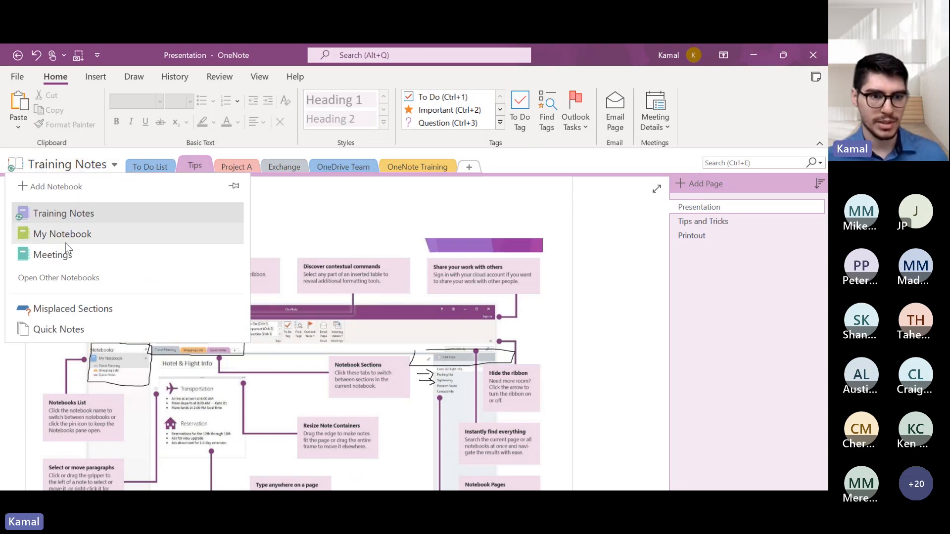
pyautogui.click(149, 166)
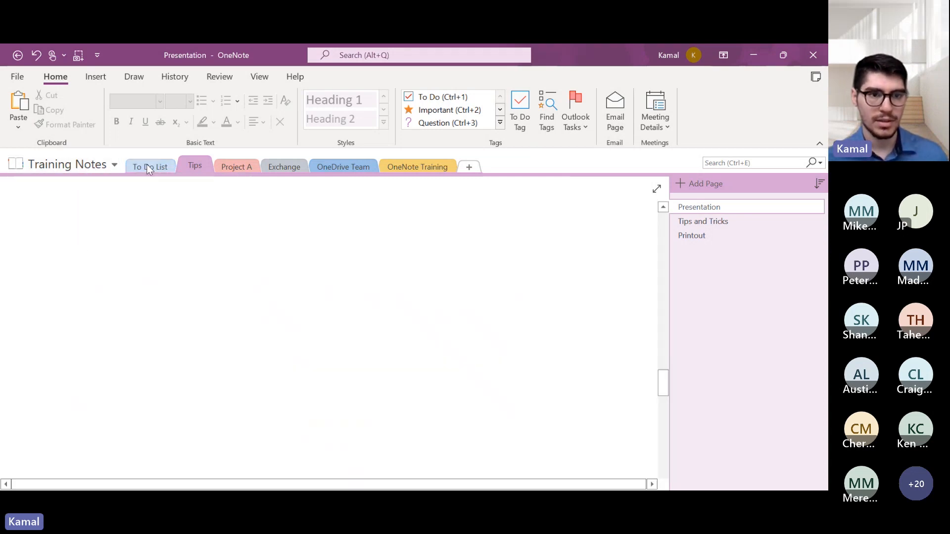
pyautogui.click(195, 167)
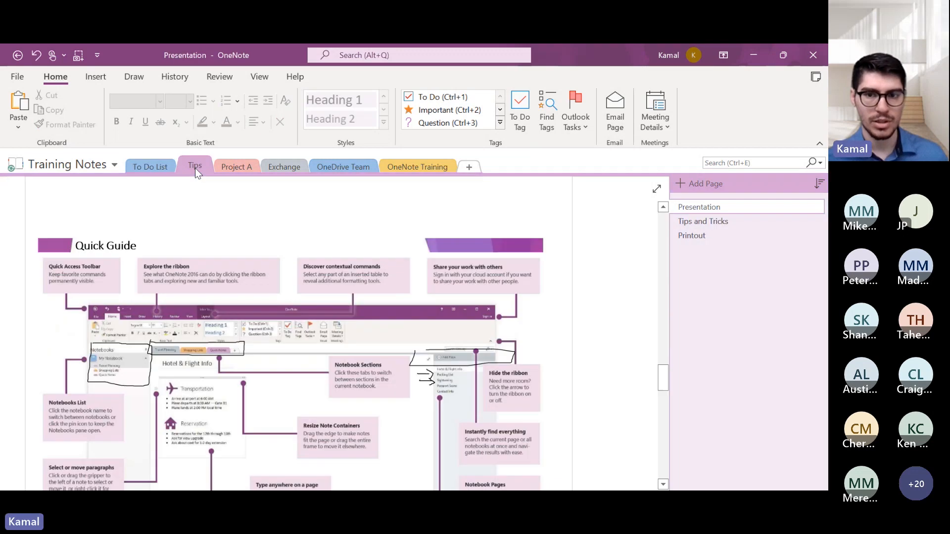
# Add a new page to the Tips section and title it "OneNote L100 Training".
pyautogui.click(695, 184)
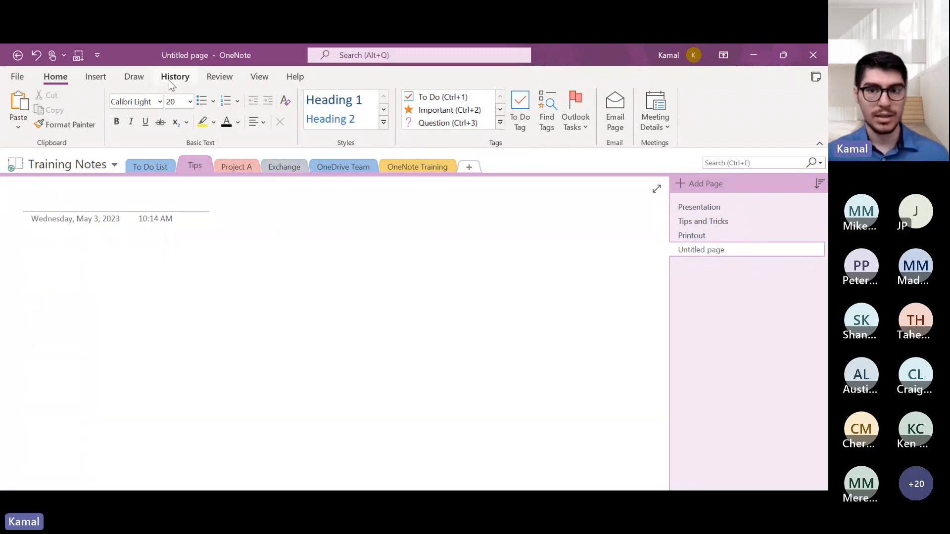
pyautogui.write('`')
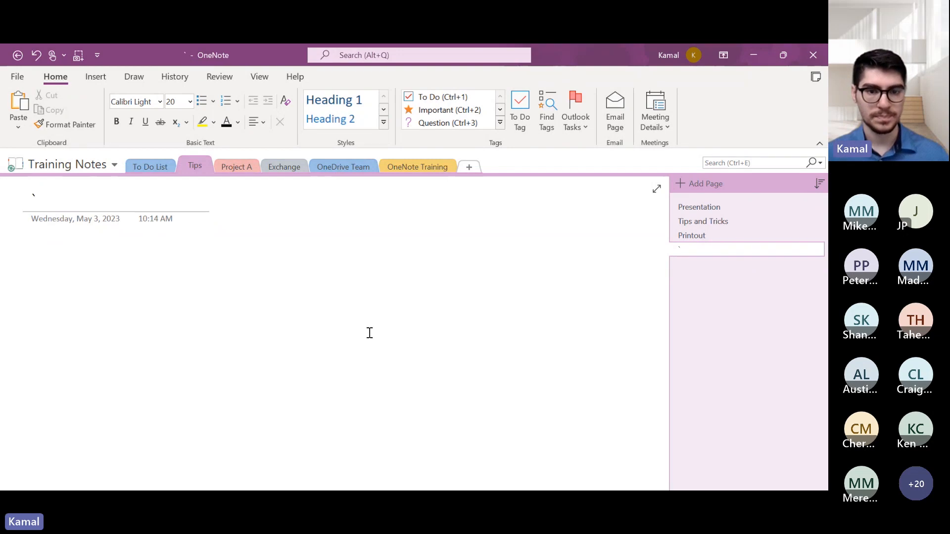
pyautogui.moveTo(68, 196); pyautogui.dragTo(35, 192)
pyautogui.press('BackSpace')
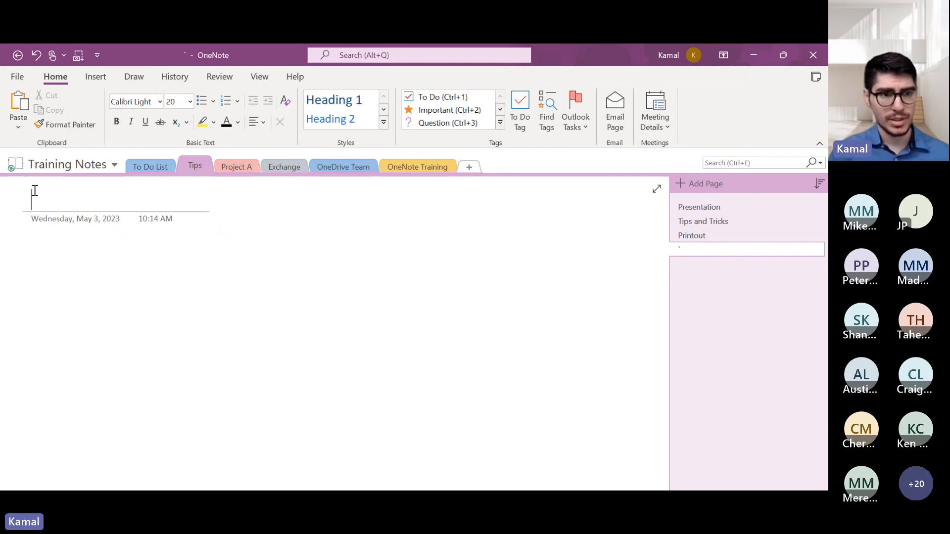
pyautogui.write('Onen')
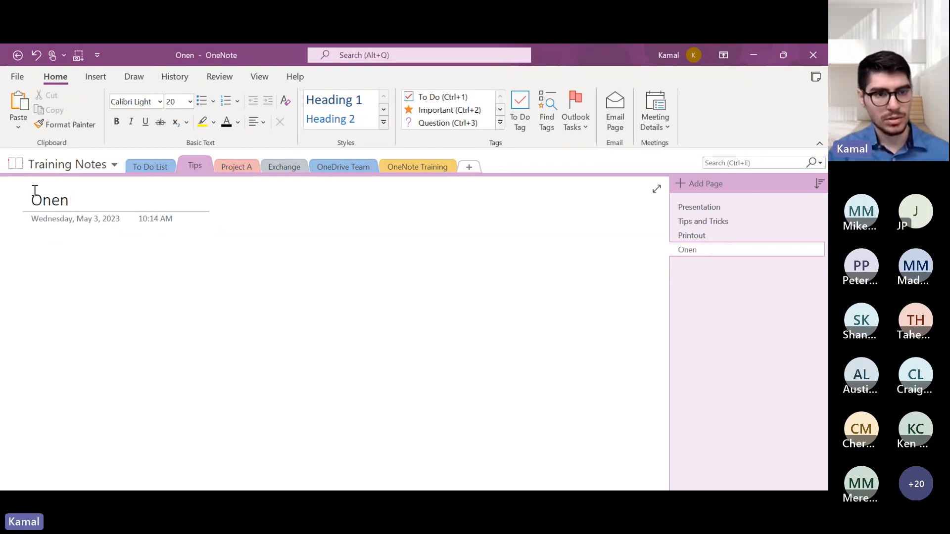
pyautogui.press('BackSpace')
pyautogui.write('Note L100 Training')
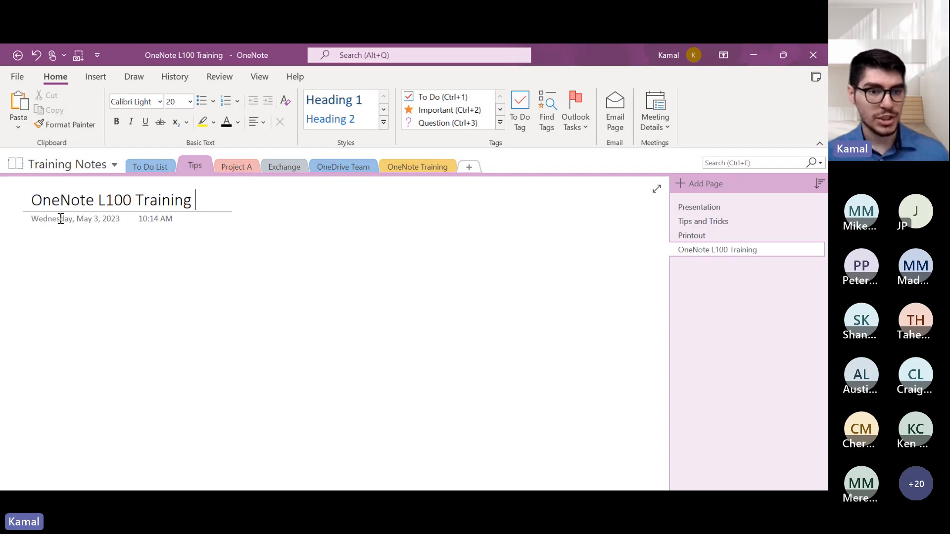
# Examine the new page's date stamp and how far its blank canvas extends.
pyautogui.click(121, 220)
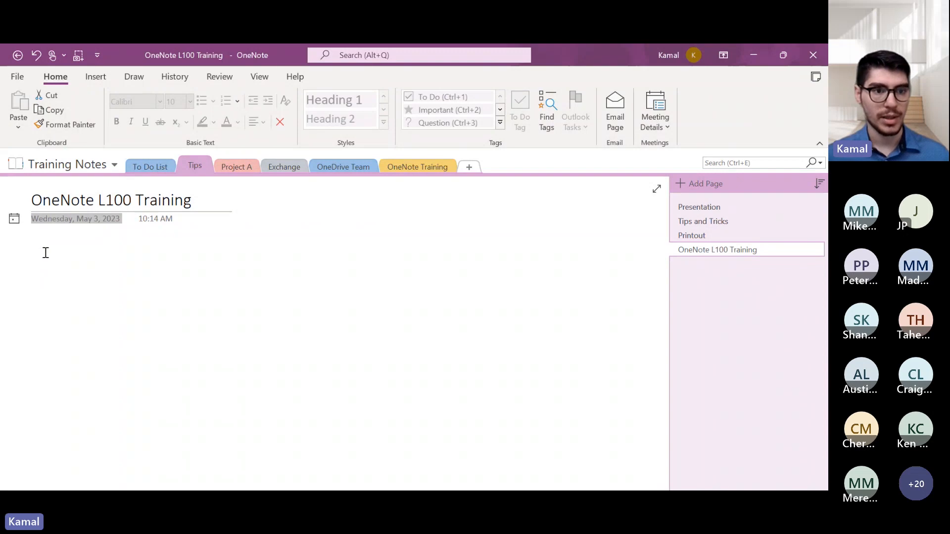
pyautogui.click(69, 304)
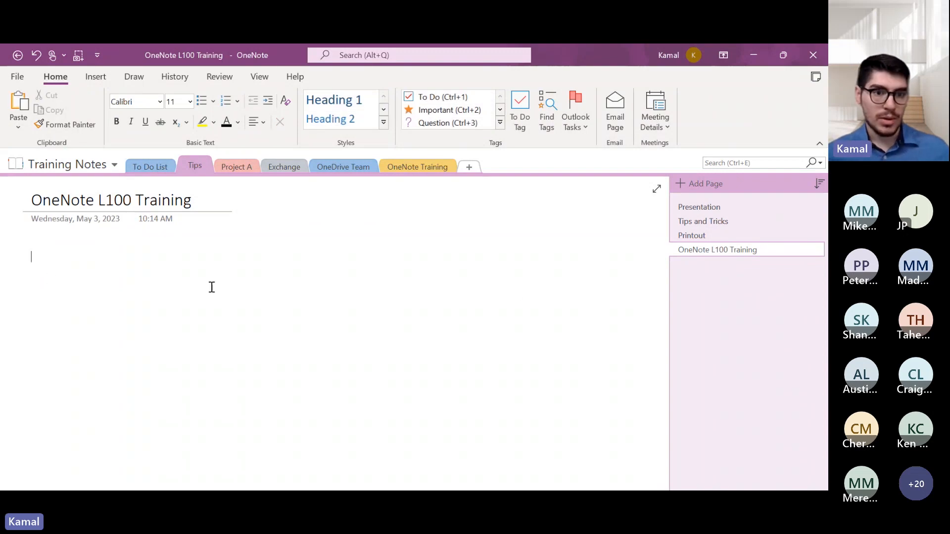
pyautogui.scroll(-2, 211, 295)
pyautogui.scroll(-3, 211, 296)
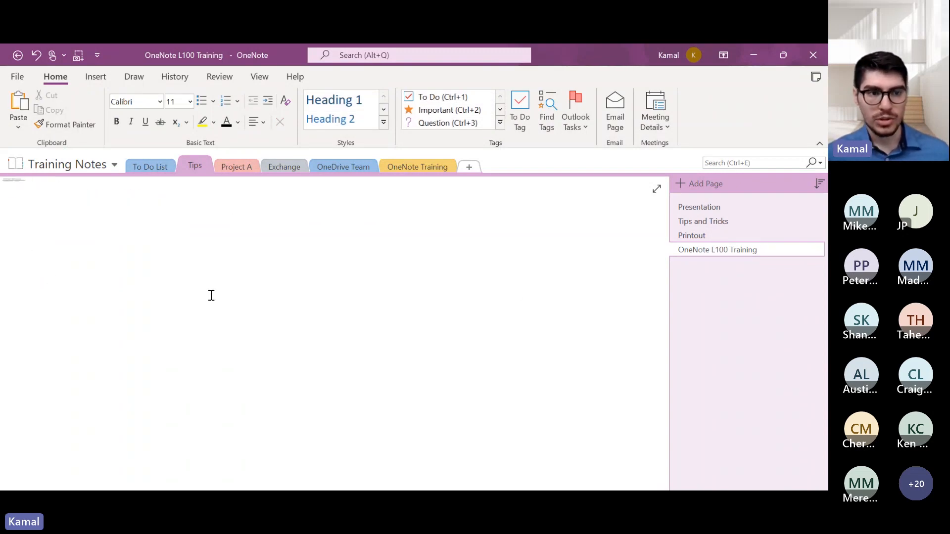
pyautogui.click(553, 283)
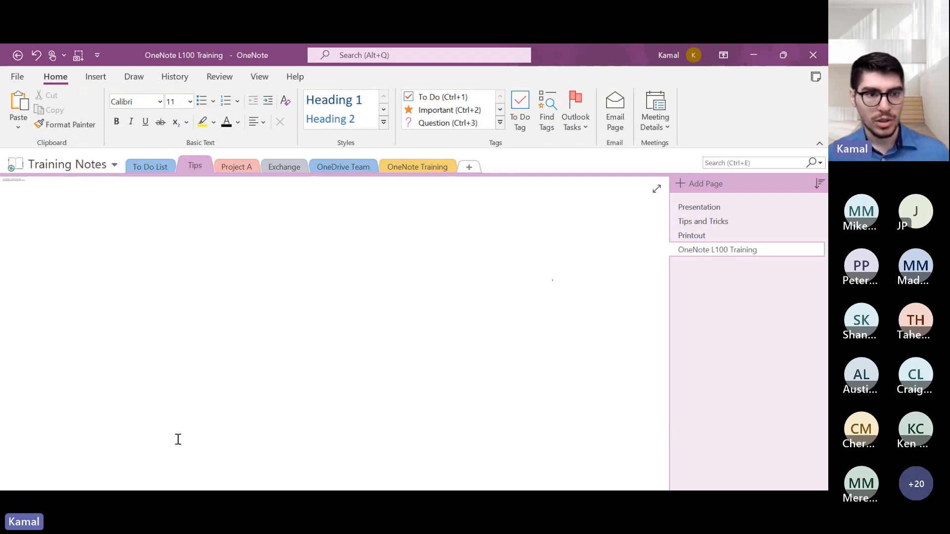
pyautogui.scroll(5, 11, 199)
pyautogui.moveTo(121, 483); pyautogui.dragTo(70, 477)
pyautogui.scroll(3, 17, 282)
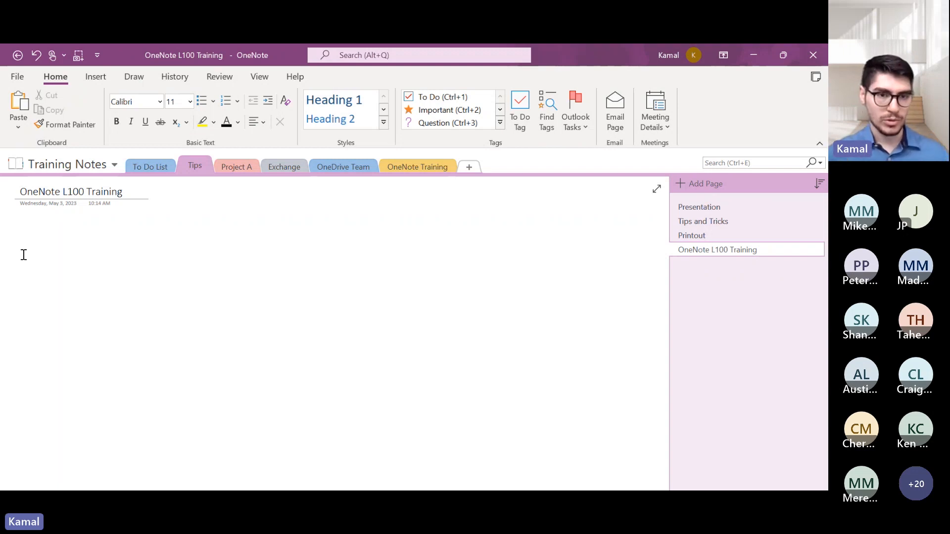
pyautogui.click(32, 233)
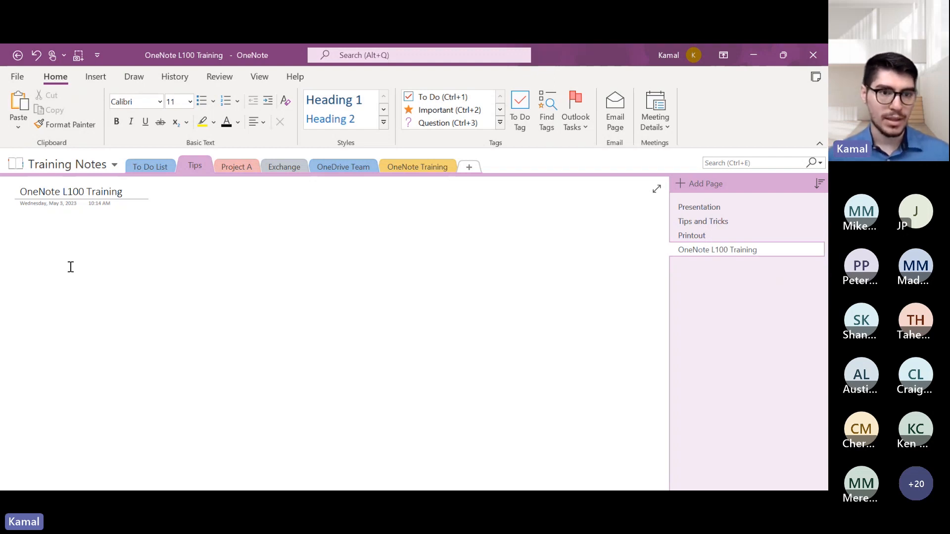
pyautogui.scroll(1, 76, 191)
pyautogui.moveTo(281, 488); pyautogui.dragTo(227, 488)
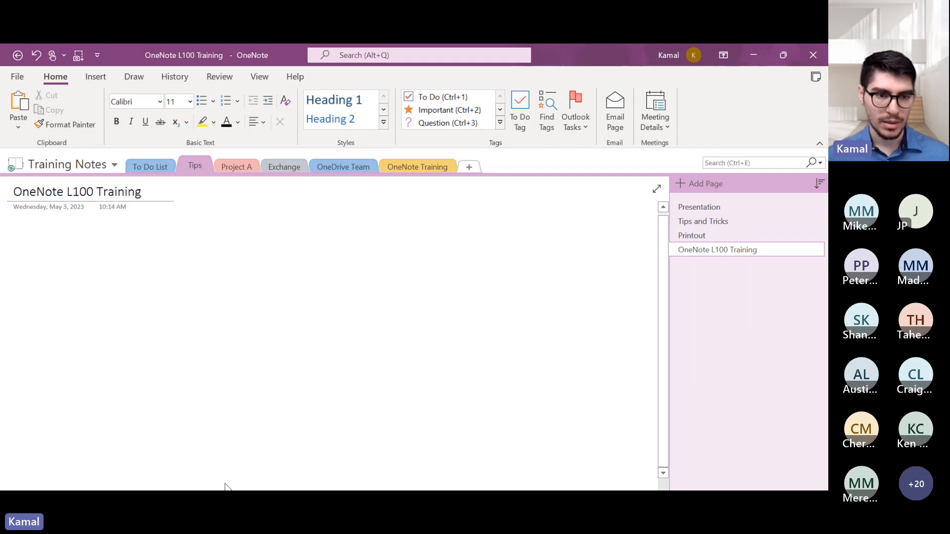
pyautogui.scroll(1, 45, 230)
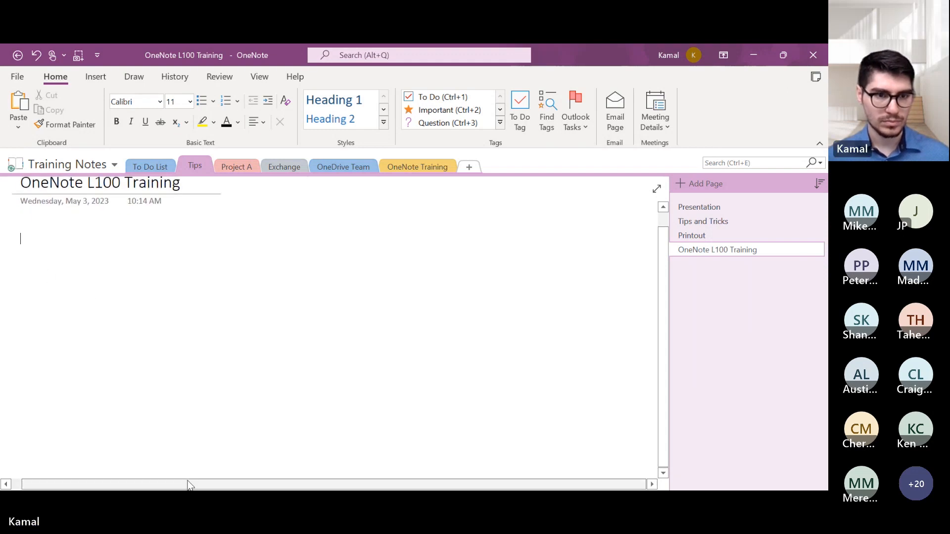
# Start a note container below the page's date with the line "Meeting Notes:" and begin a new line.
pyautogui.click(68, 265)
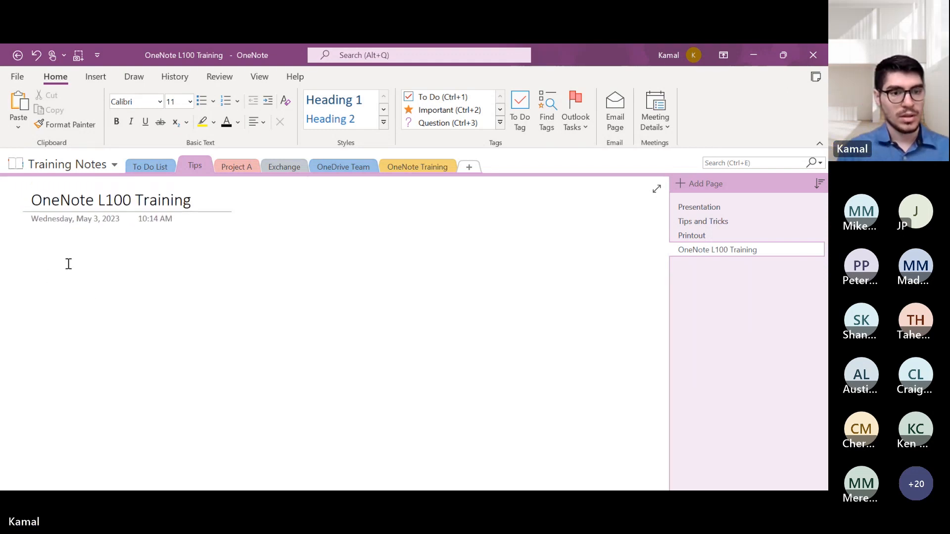
pyautogui.write('Meee')
pyautogui.press('BackSpace')
pyautogui.write('ting Notes')
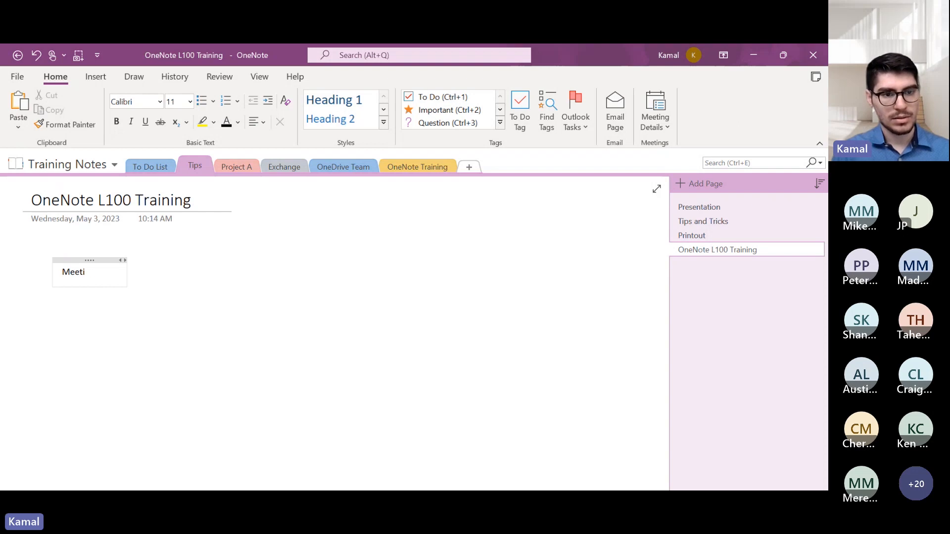
pyautogui.press('BackSpace')
pyautogui.write(':')
pyautogui.press('Return')
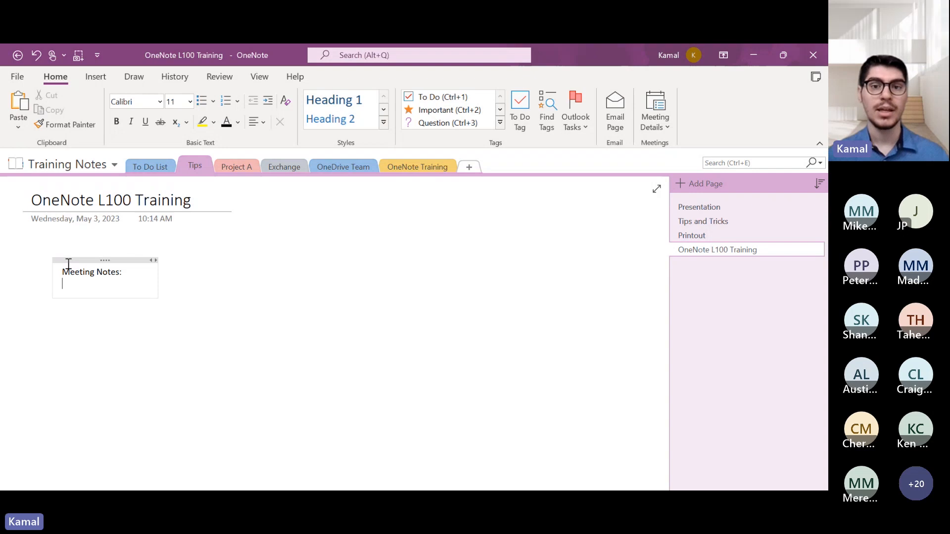
# Add a To Do tagged item reading "Present to the team" under Meeting Notes and begin another line.
pyautogui.click(500, 125)
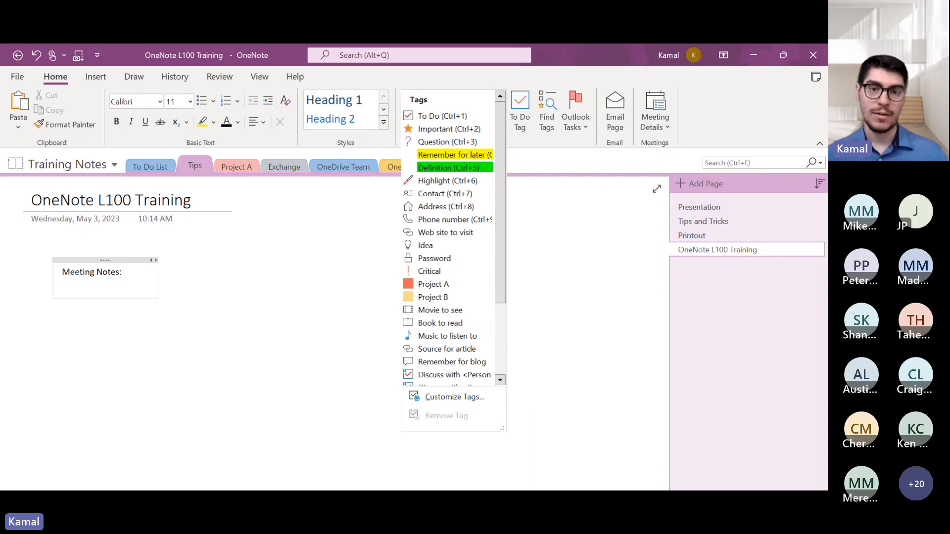
pyautogui.click(438, 116)
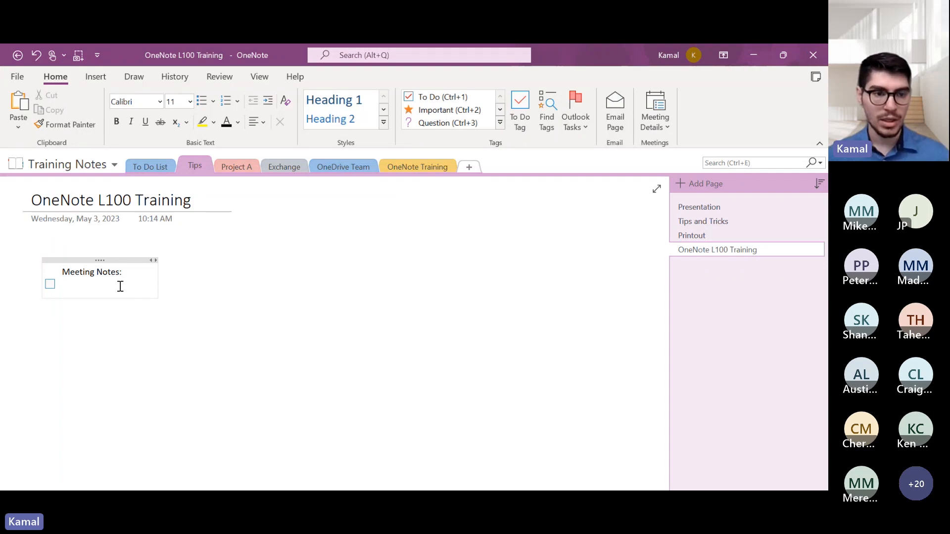
pyautogui.hotkey('ctrl', '1')
pyautogui.hotkey('ctrl', '1')
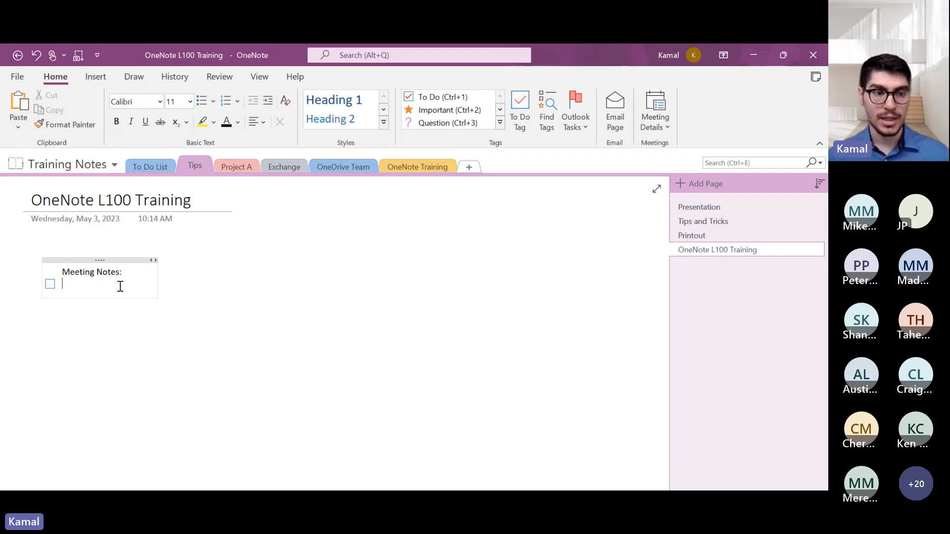
pyautogui.hotkey('ctrl', '1')
pyautogui.hotkey('ctrl', '1')
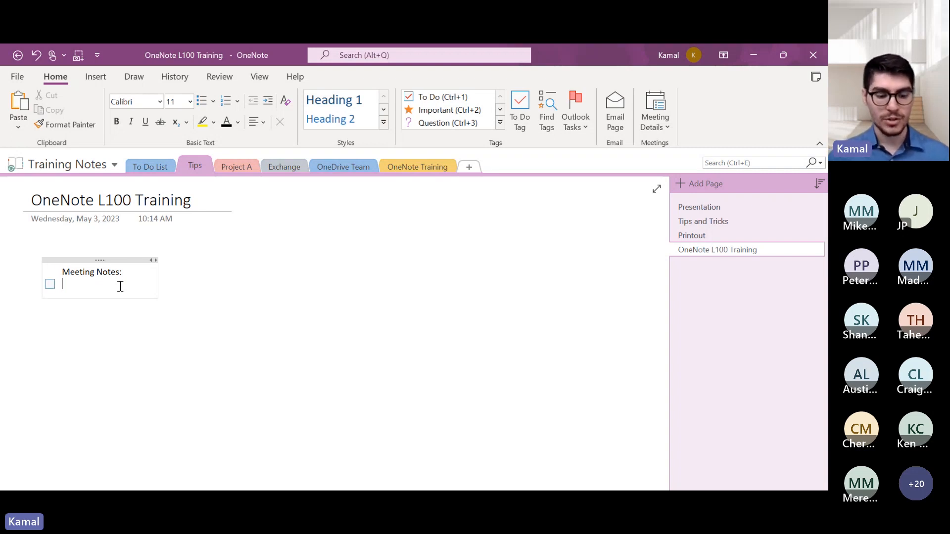
pyautogui.write('Present to the team')
pyautogui.press('Return')
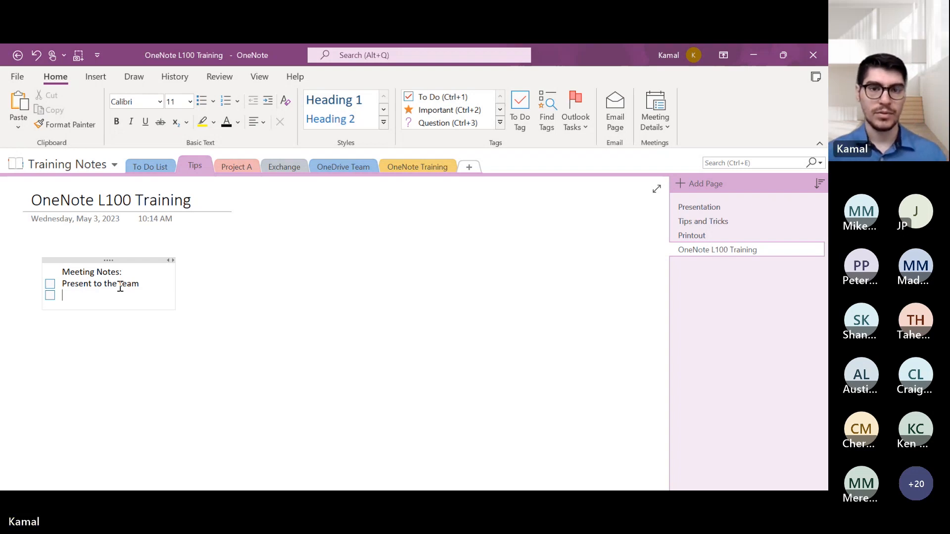
# Add the Important and Question tags to the empty last line, and remove them together with its To Do tag.
pyautogui.click(469, 115)
pyautogui.click(452, 122)
pyautogui.click(500, 122)
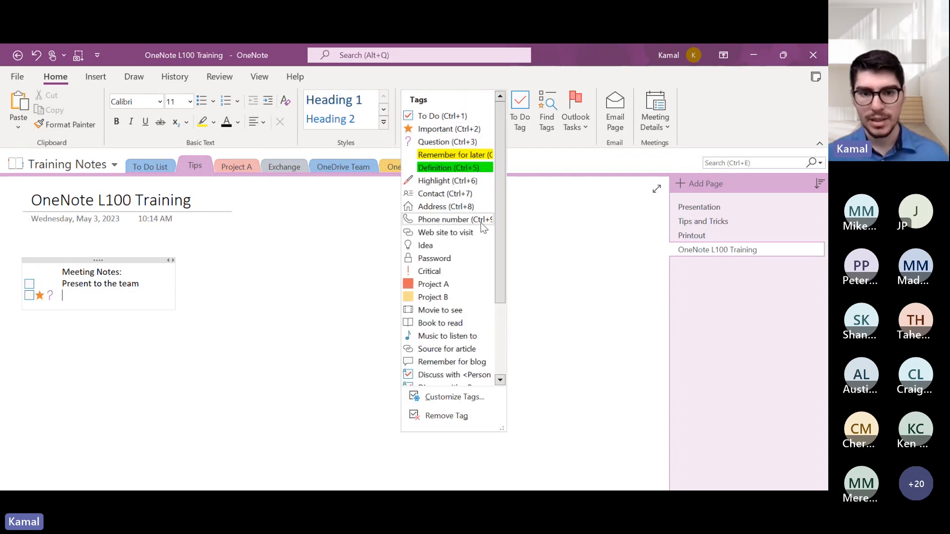
pyautogui.click(448, 139)
pyautogui.click(463, 110)
pyautogui.click(463, 101)
# Create a new custom tag and enter the presenter's first name followed by "'s Tag" as its display name.
pyautogui.click(499, 123)
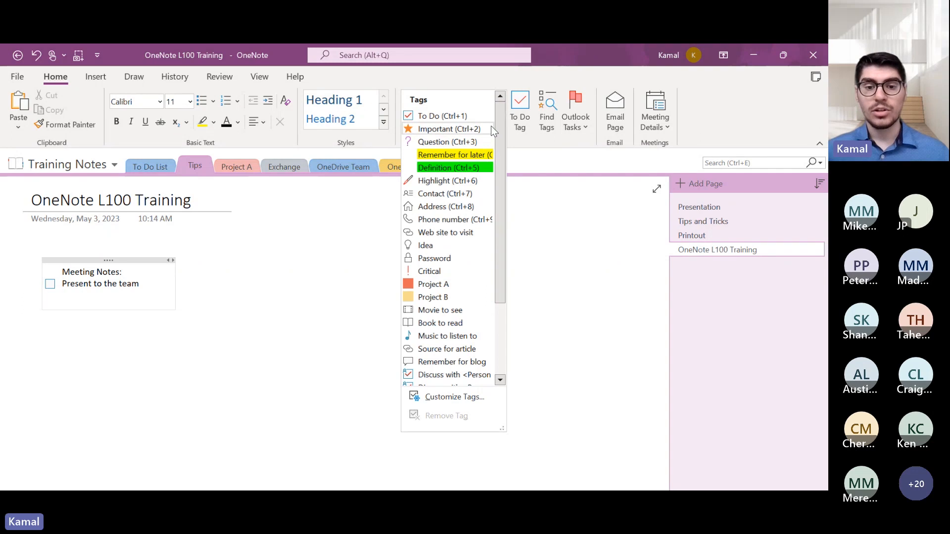
pyautogui.click(469, 396)
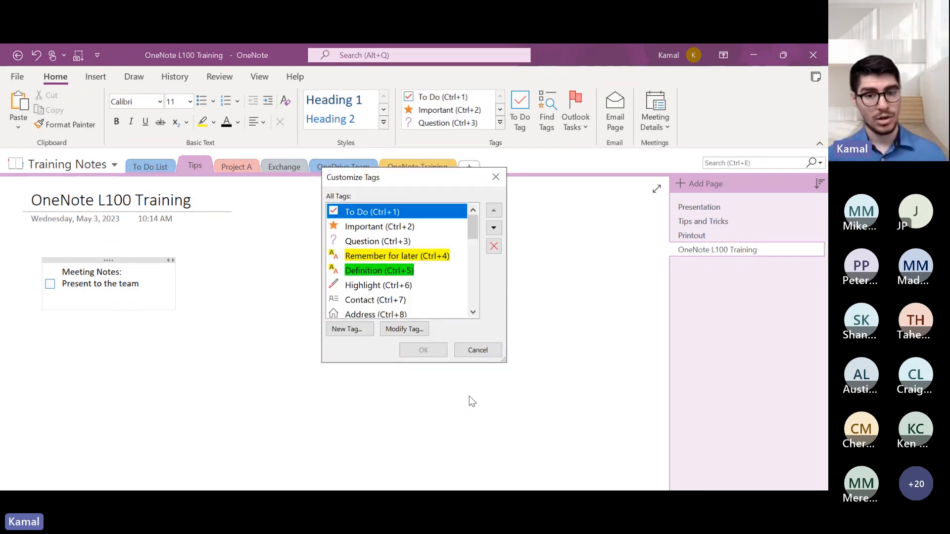
pyautogui.click(352, 329)
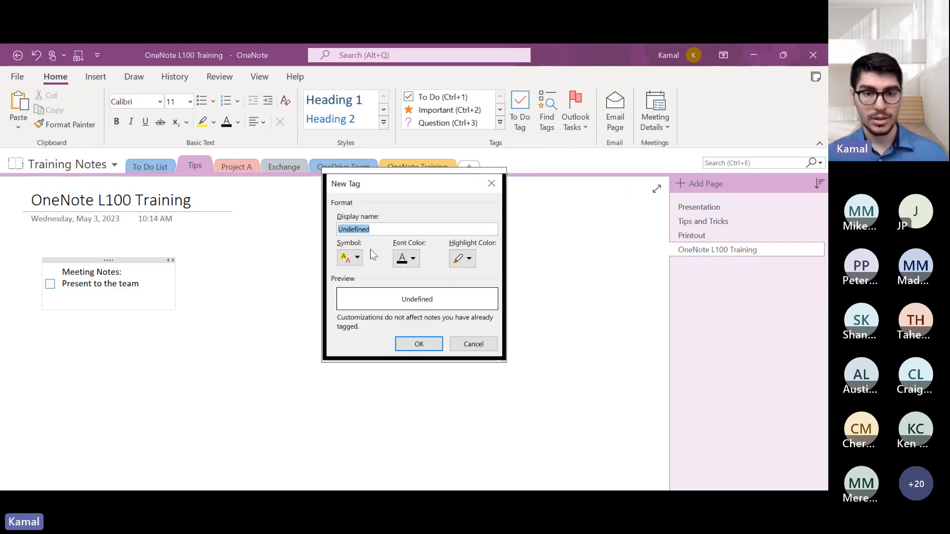
pyautogui.write('Kamal')
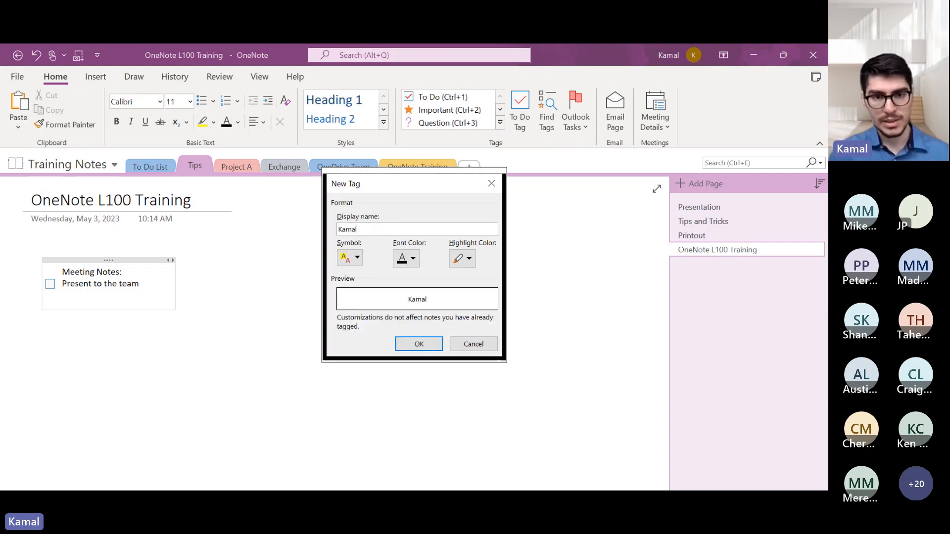
pyautogui.write("'s Tag")
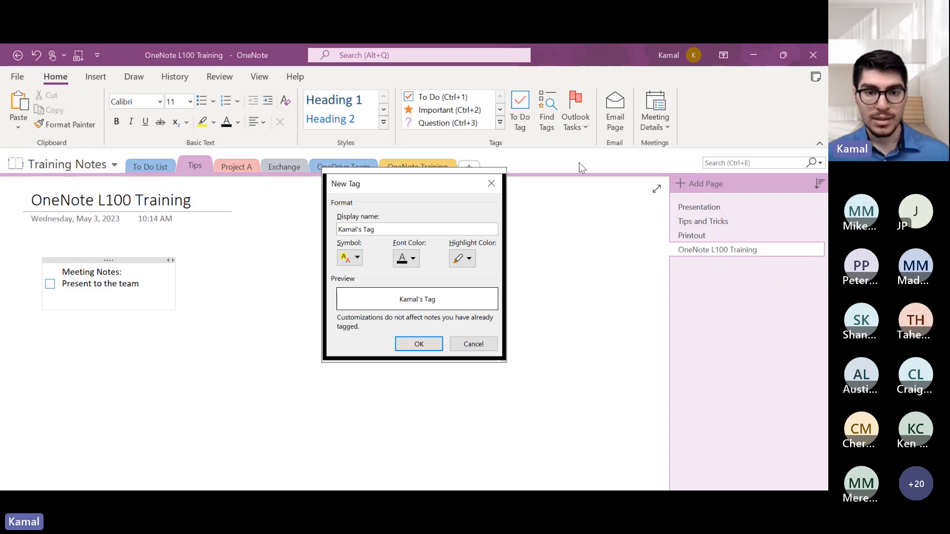
# Give the new custom tag an orange font, an airplane symbol and a pink highlight, and save the tag customization.
pyautogui.click(412, 258)
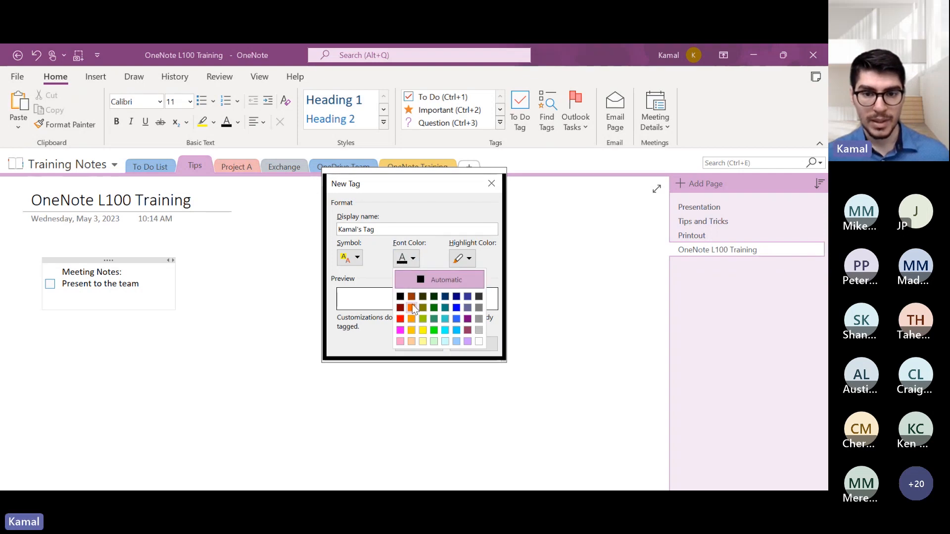
pyautogui.click(412, 308)
pyautogui.click(349, 258)
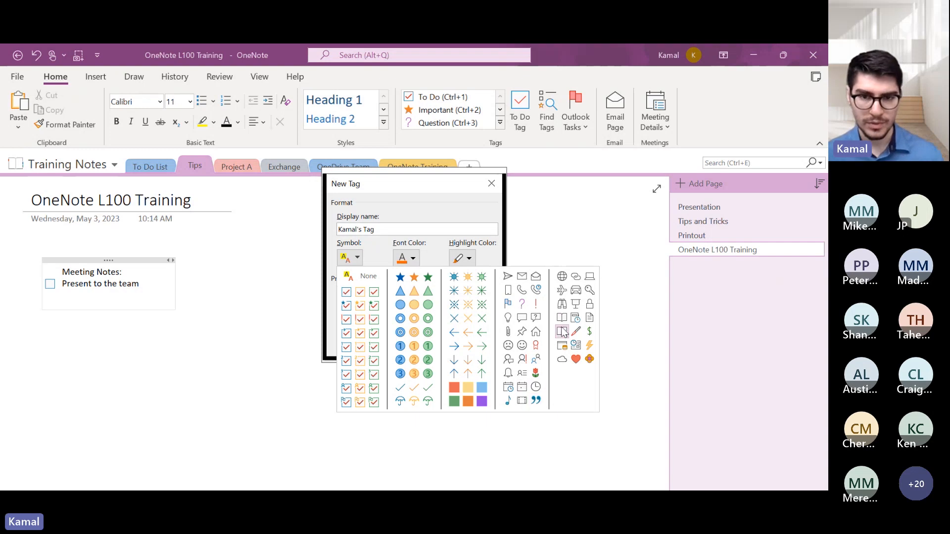
pyautogui.click(562, 290)
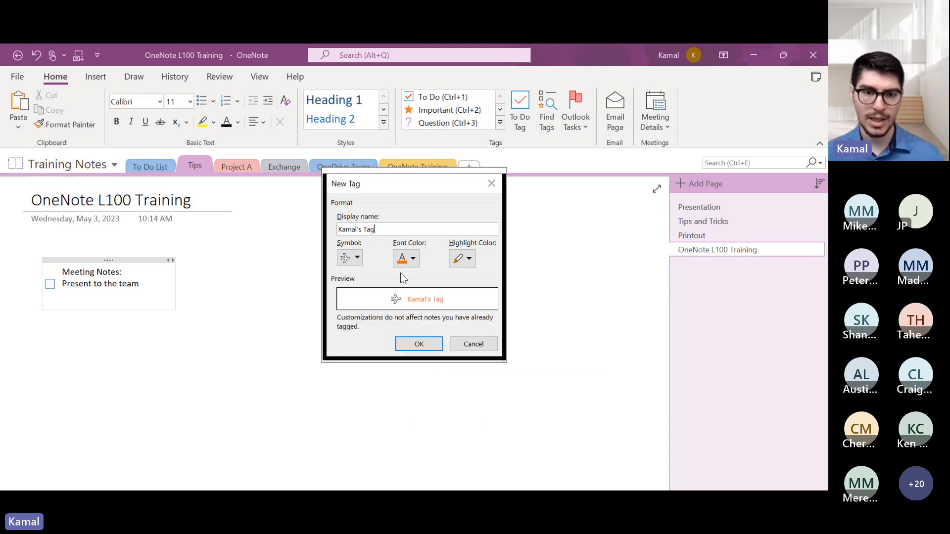
pyautogui.click(463, 258)
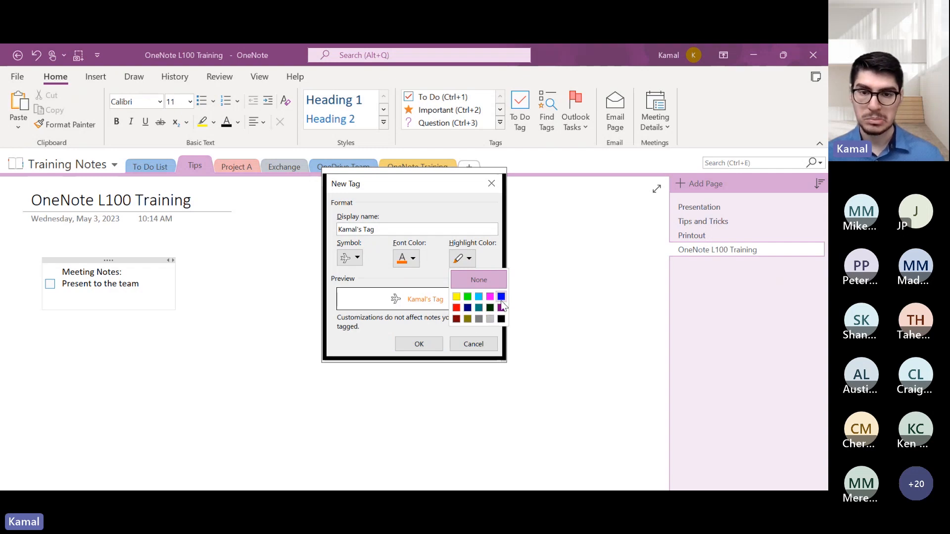
pyautogui.click(490, 296)
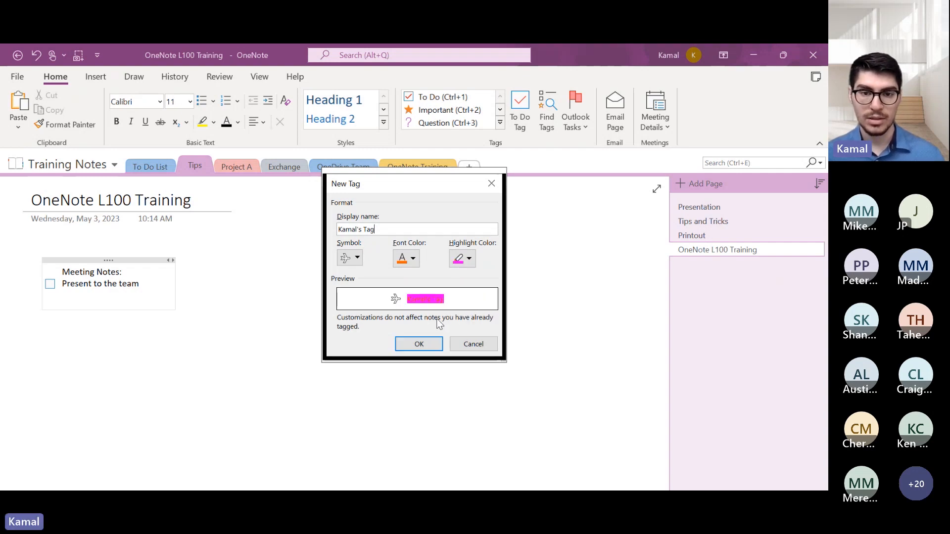
pyautogui.click(419, 344)
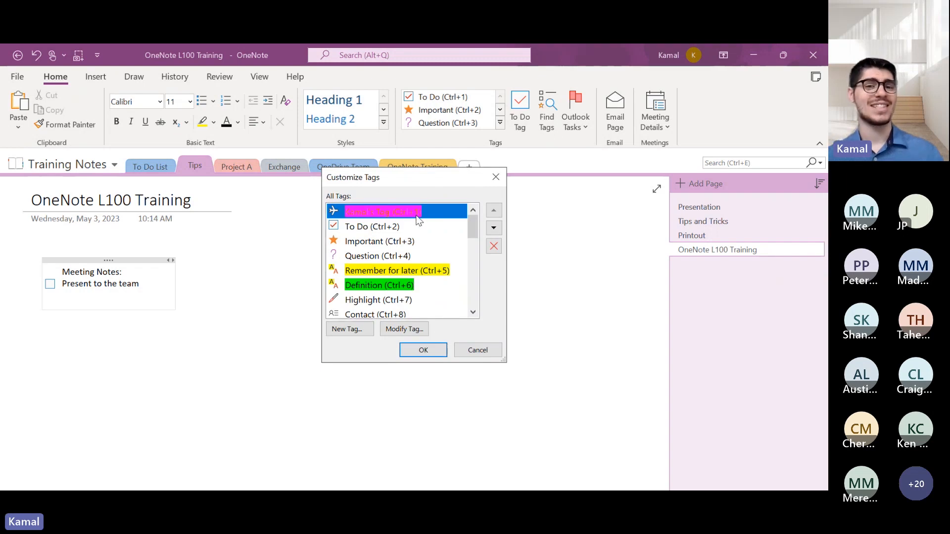
pyautogui.click(423, 350)
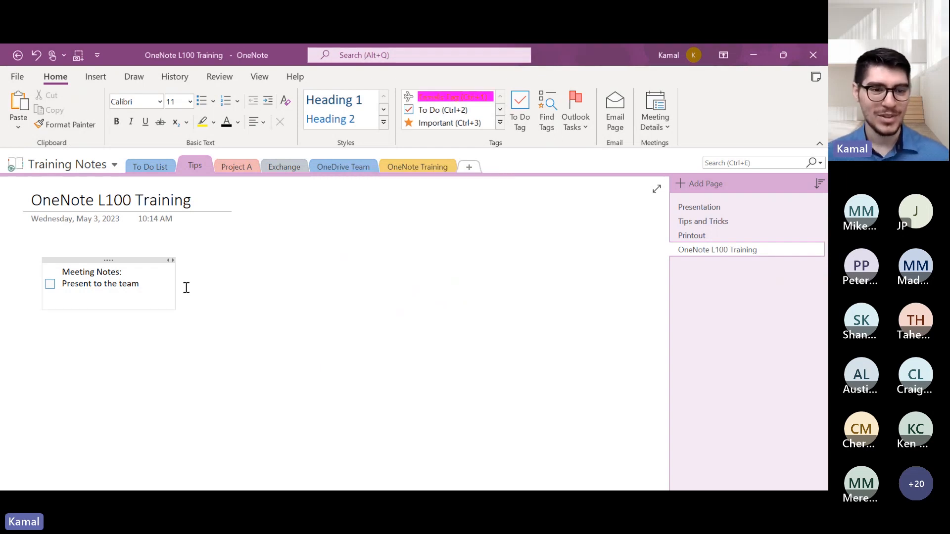
# Replace the To Do tag on the "Present to the team" line with the new custom airplane tag.
pyautogui.moveTo(141, 283)
pyautogui.mouseDown()
pyautogui.moveTo(61, 284)
pyautogui.moveTo(144, 282)
pyautogui.mouseUp()
pyautogui.click(61, 285)
pyautogui.click(429, 102)
pyautogui.click(181, 395)
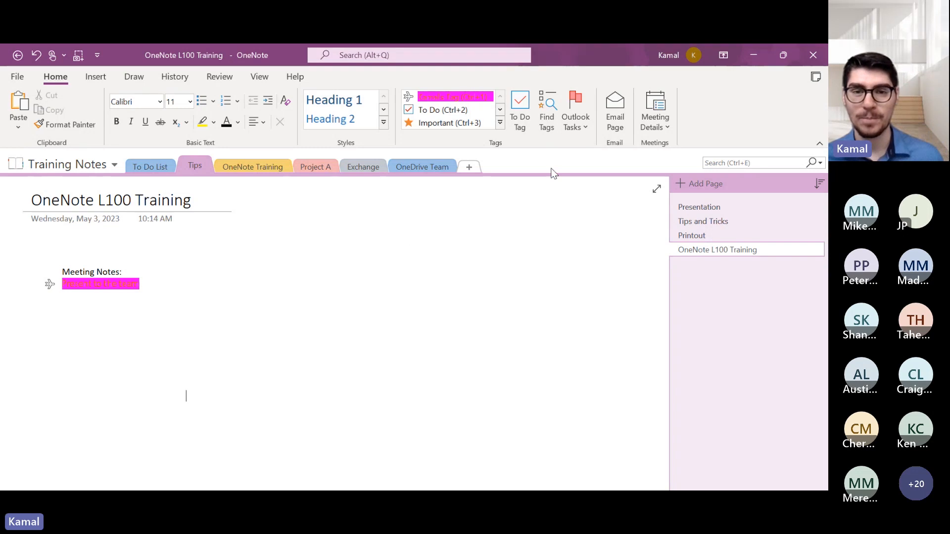
# Add the Phone number tag to the empty line below "Present to the team".
pyautogui.click(499, 123)
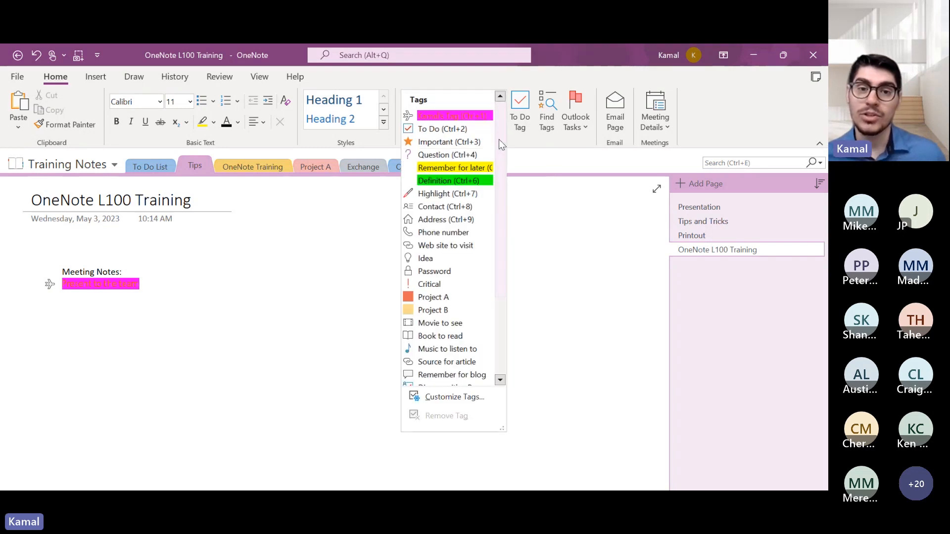
pyautogui.click(538, 145)
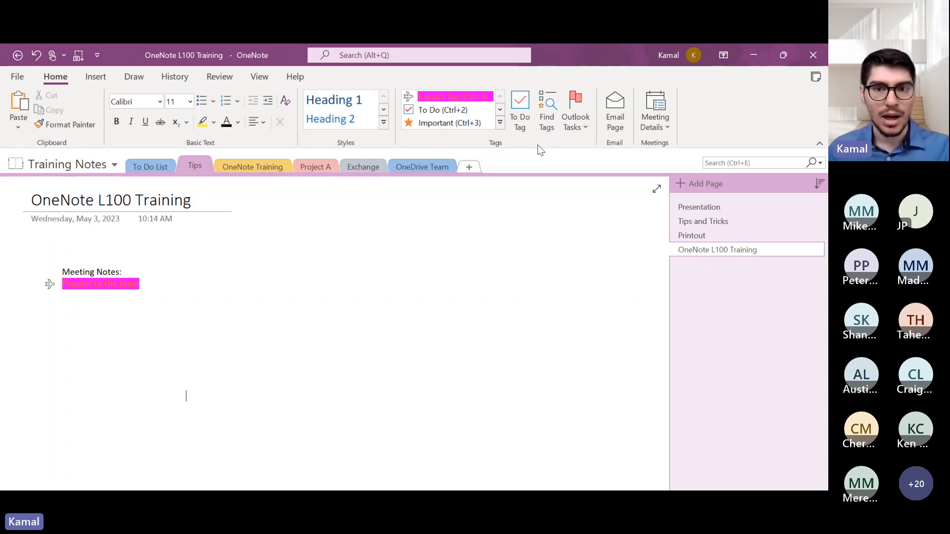
pyautogui.click(159, 284)
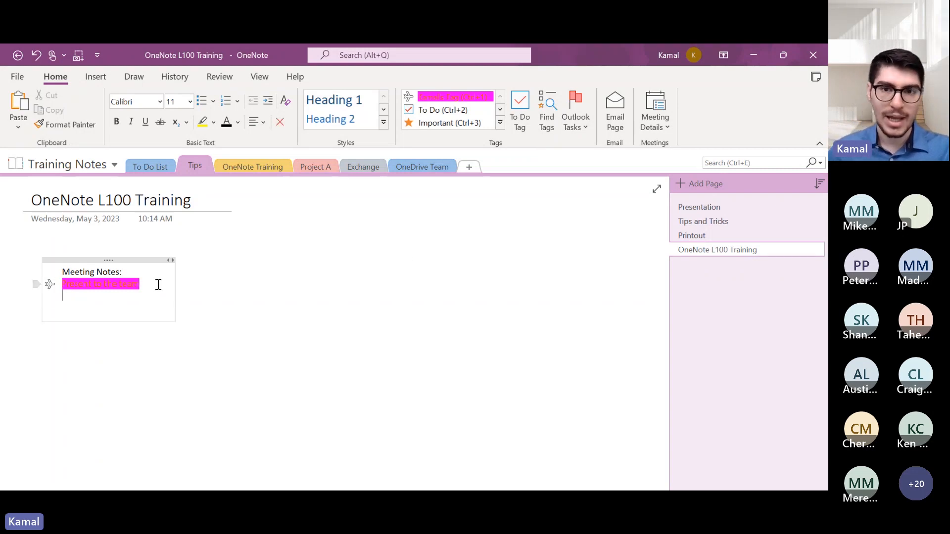
pyautogui.click(500, 110)
pyautogui.click(499, 122)
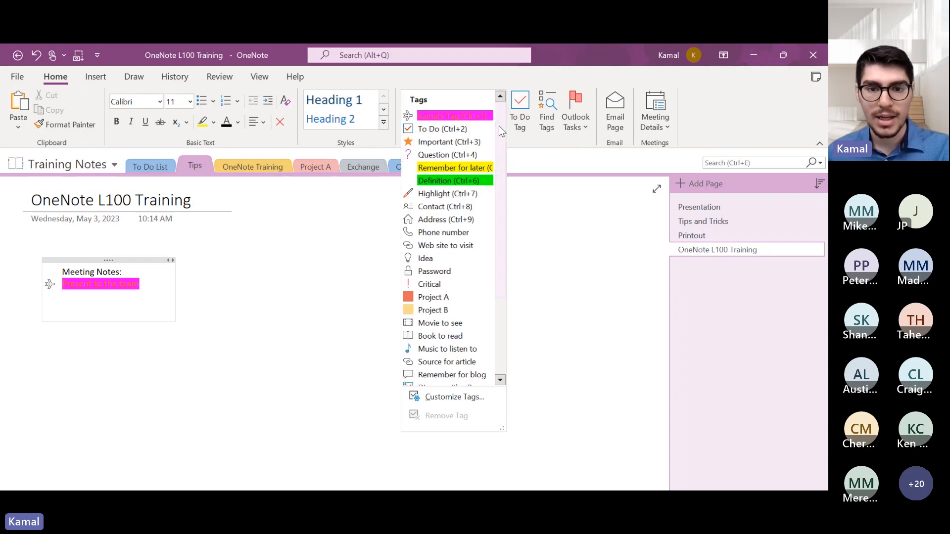
pyautogui.click(436, 232)
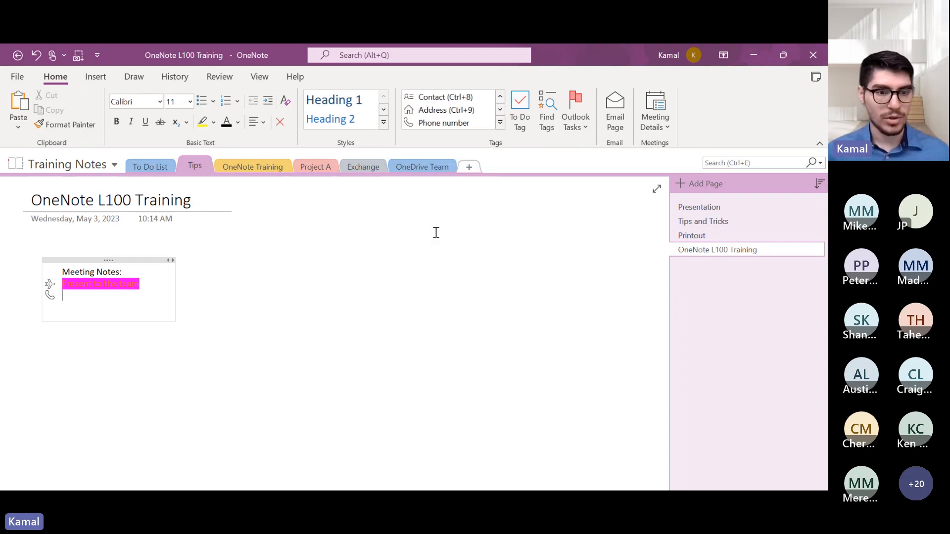
# Enter a "6" on the line below the Phone number tag and a phone number on the tagged line.
pyautogui.click(111, 304)
pyautogui.write('6')
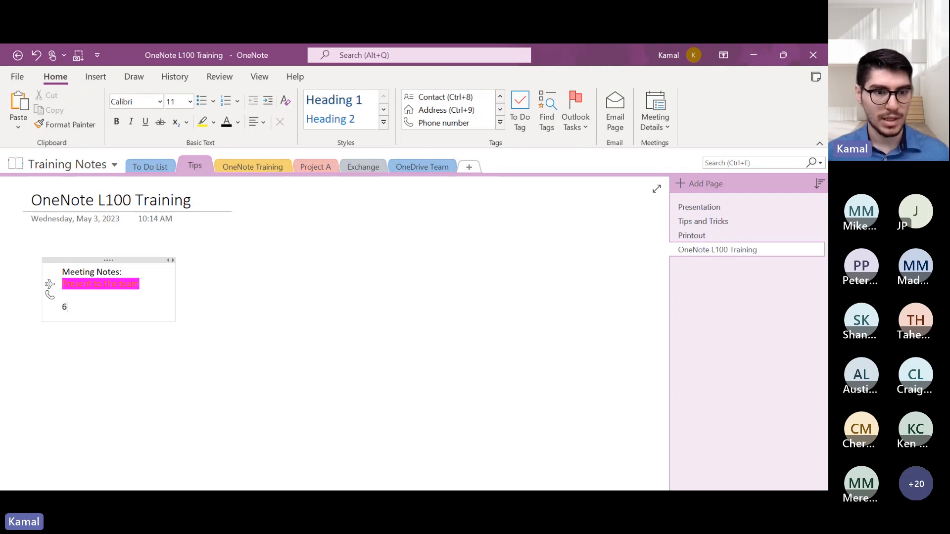
pyautogui.press('Up')
pyautogui.write('6415')
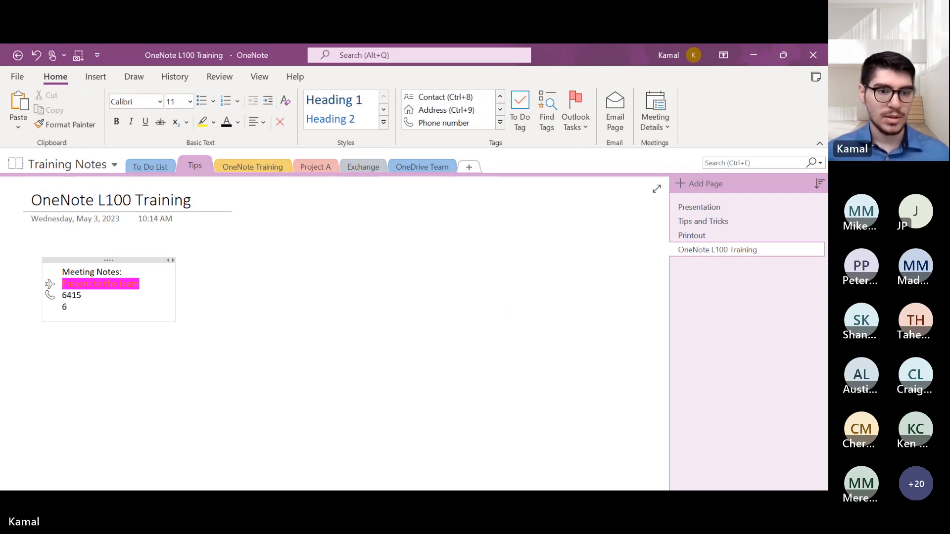
pyautogui.write('554879')
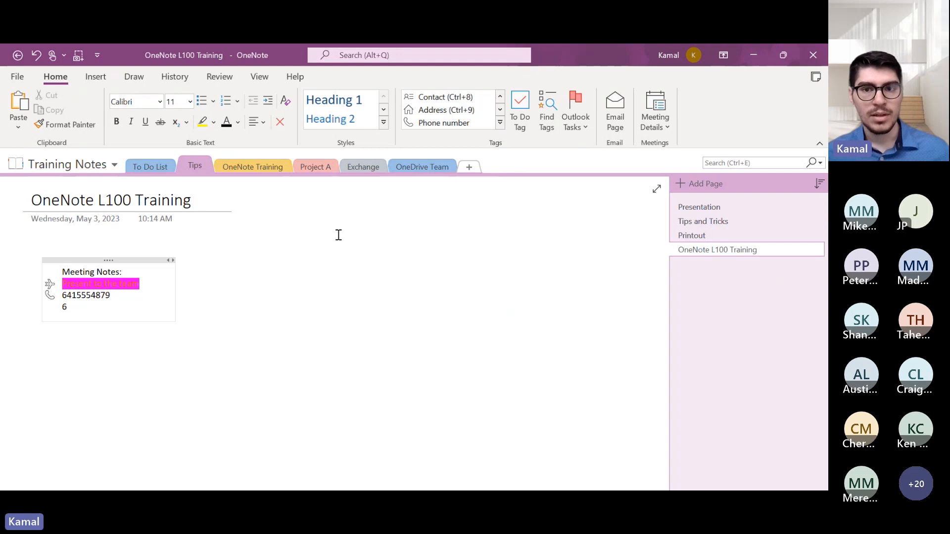
# Find the notebook's tags, examine the Tags Summary grouped by tag name, and close it.
pyautogui.click(547, 111)
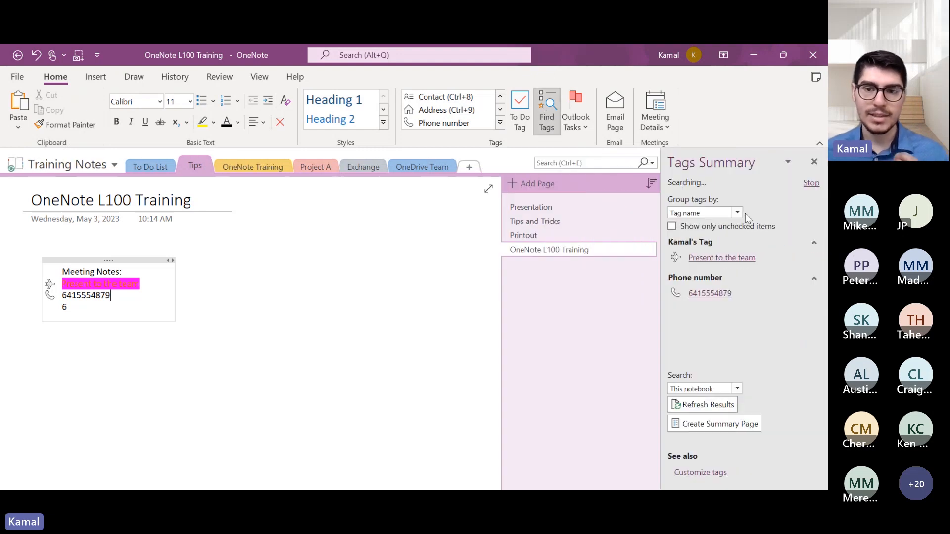
pyautogui.scroll(-10, 732, 280)
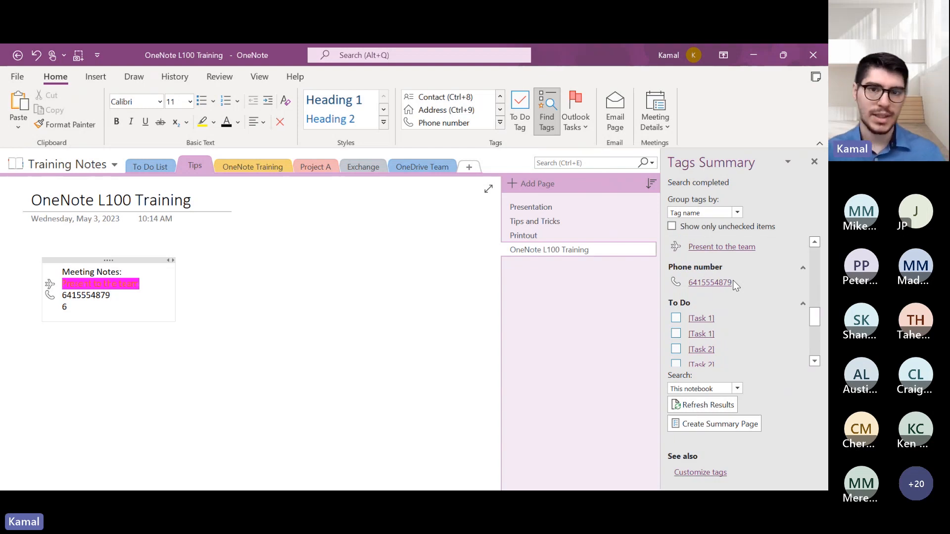
pyautogui.scroll(-3, 732, 279)
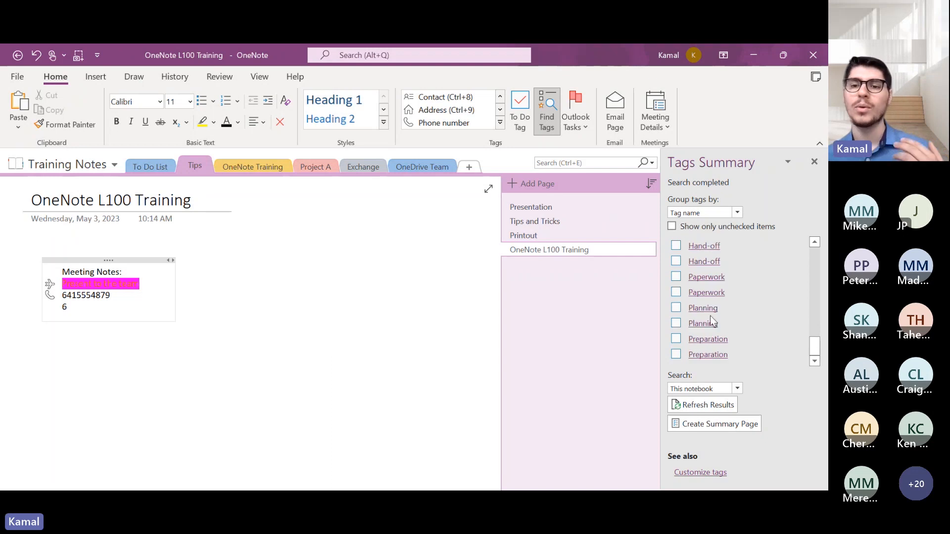
pyautogui.scroll(5, 710, 316)
pyautogui.scroll(3, 711, 315)
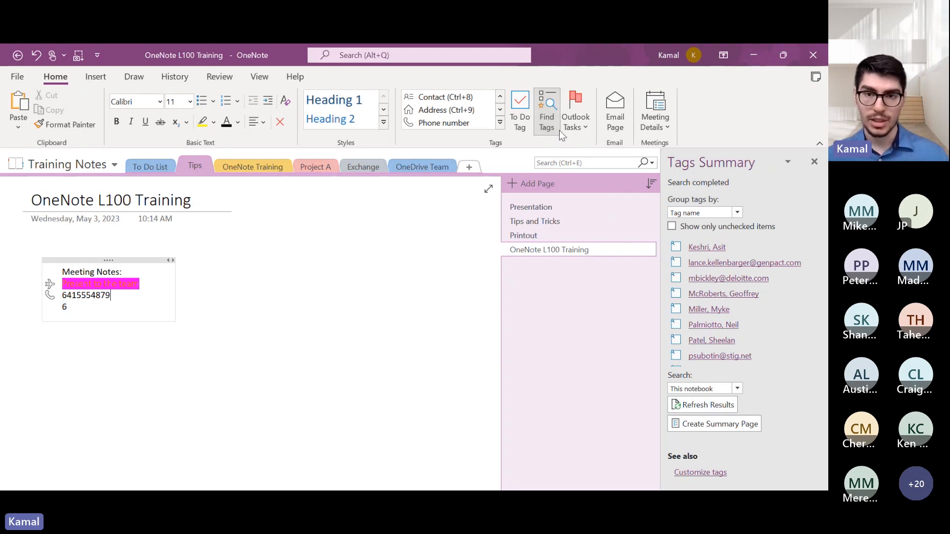
pyautogui.scroll(4, 704, 284)
pyautogui.scroll(-10, 704, 283)
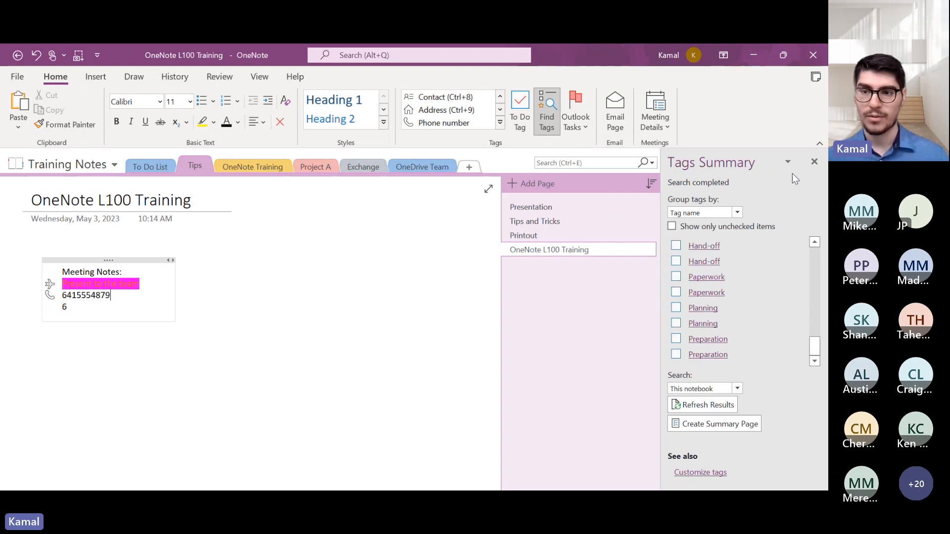
pyautogui.click(814, 161)
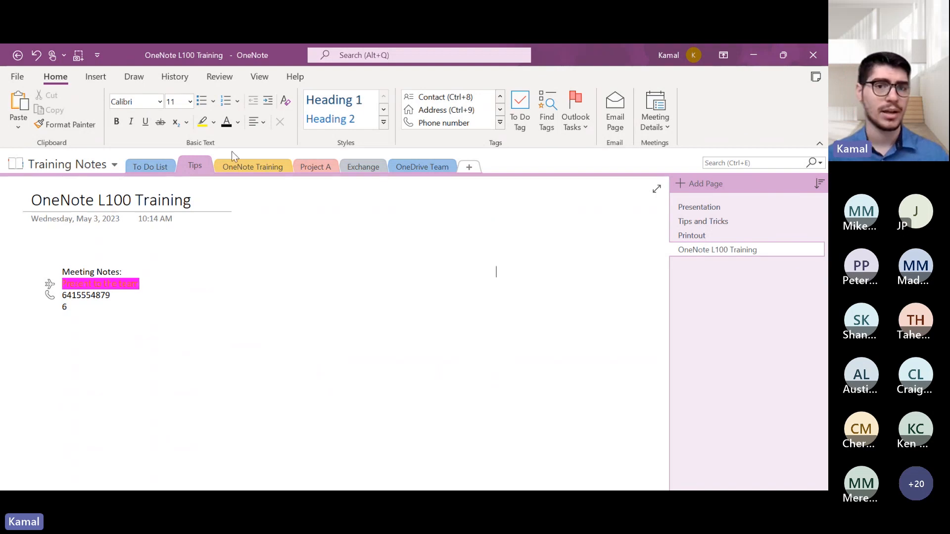
# Apply the Quote style to the note lines below "Meeting Notes:".
pyautogui.click(344, 120)
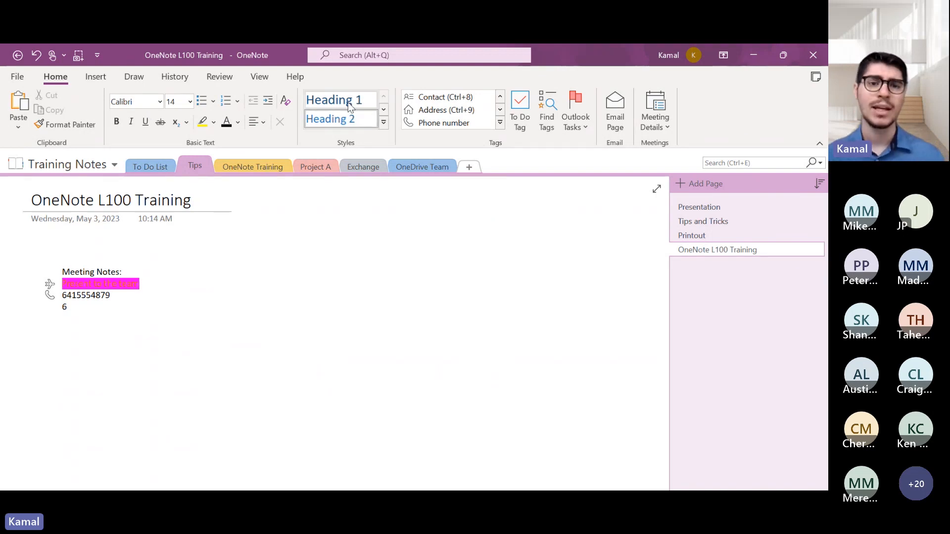
pyautogui.click(383, 122)
pyautogui.click(333, 253)
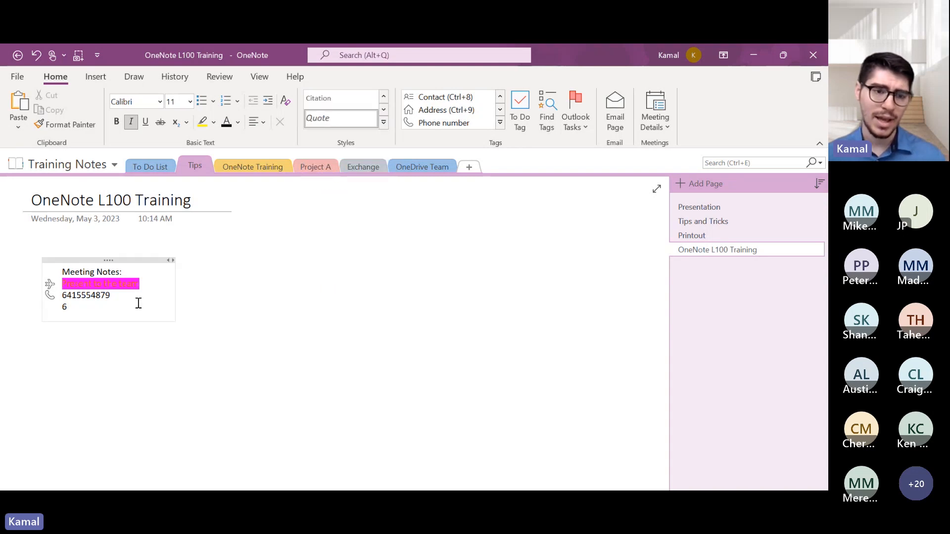
pyautogui.moveTo(138, 303); pyautogui.dragTo(62, 295)
pyautogui.click(331, 114)
pyautogui.click(221, 347)
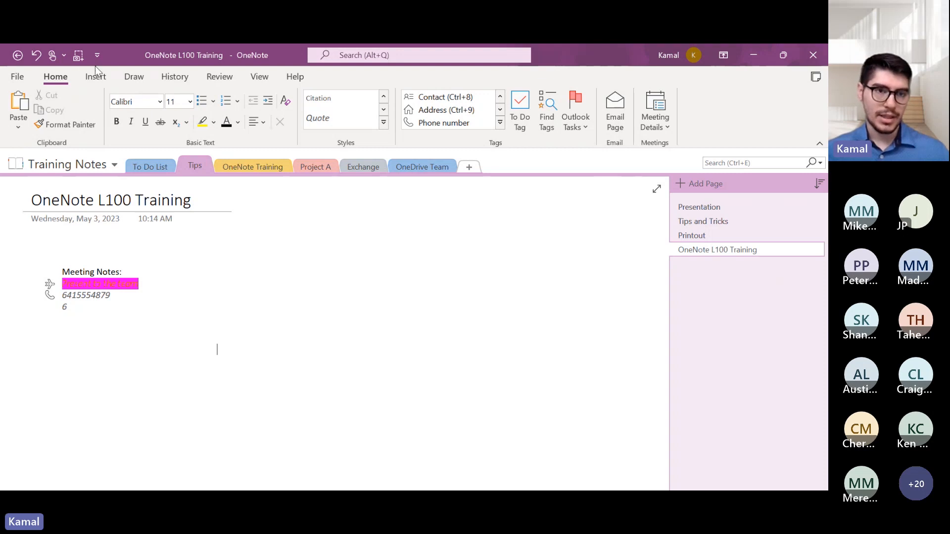
# Start an audio recording in the note container, below the existing meeting notes.
pyautogui.click(95, 79)
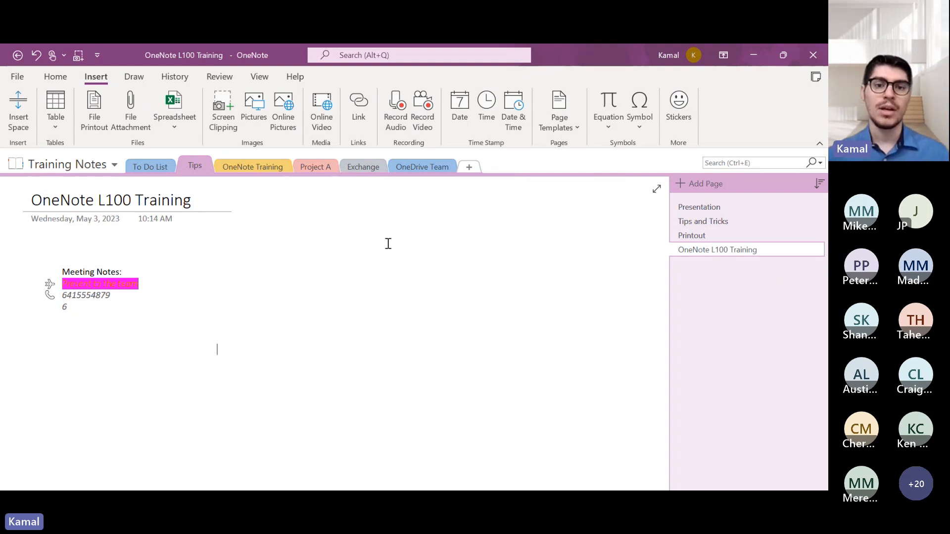
pyautogui.click(96, 333)
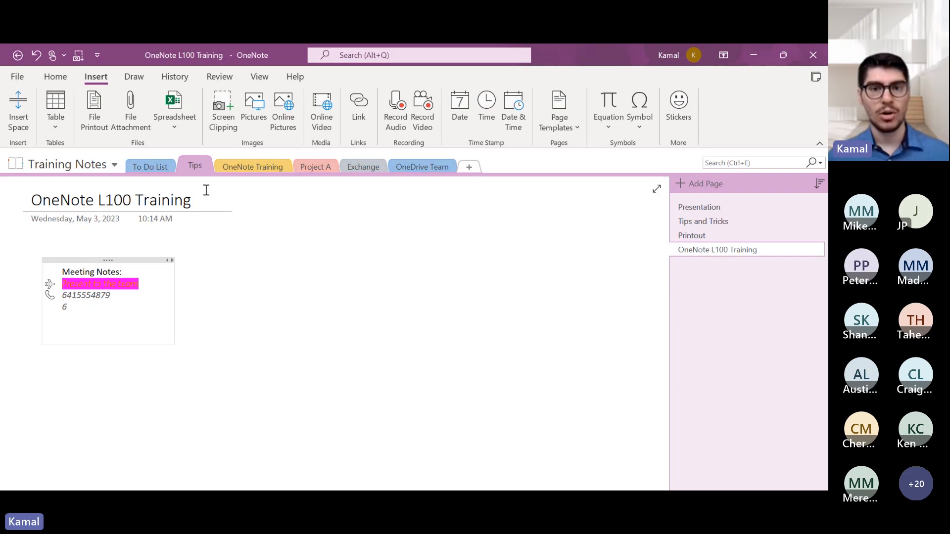
pyautogui.click(397, 111)
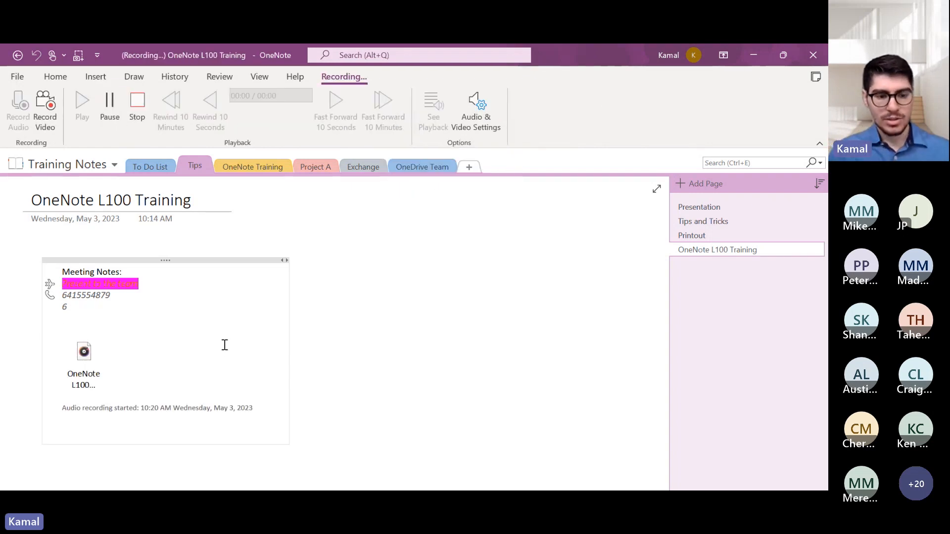
# Add the lines "You're taking notes", "We need to travel next week to California" and "You keep taking notes" below the recording's timestamp.
pyautogui.write("You'r")
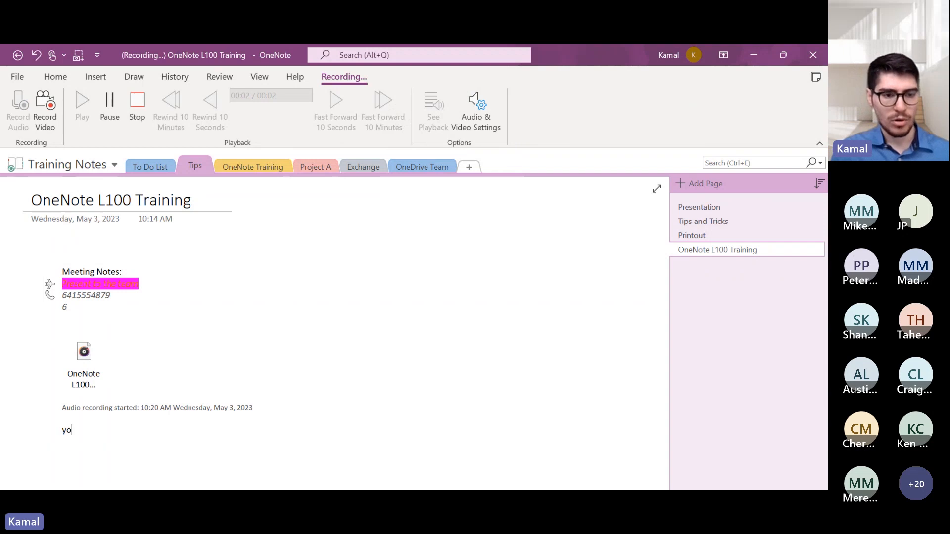
pyautogui.write('e taki')
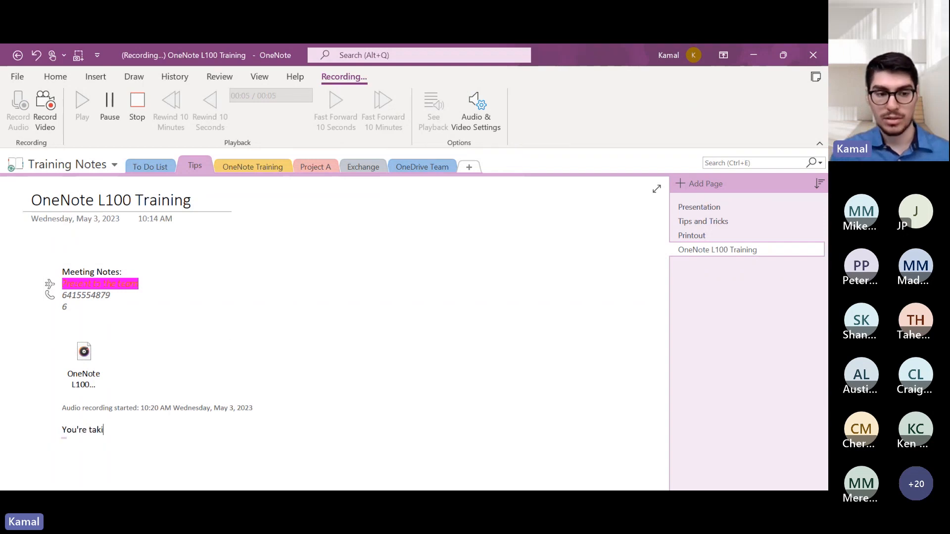
pyautogui.write('ng notes')
pyautogui.press('Return')
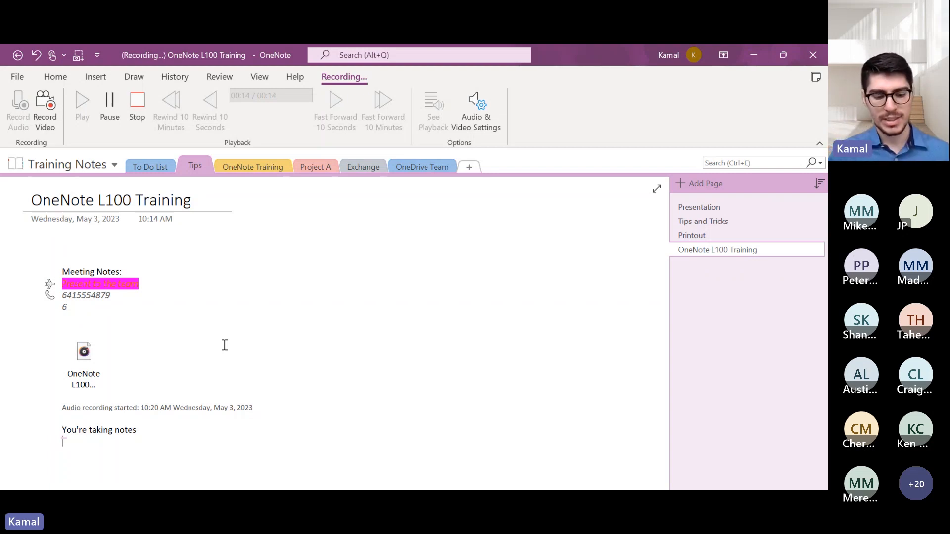
pyautogui.write('We need to travel next week to California')
pyautogui.press('Return')
pyautogui.write('You keep ')
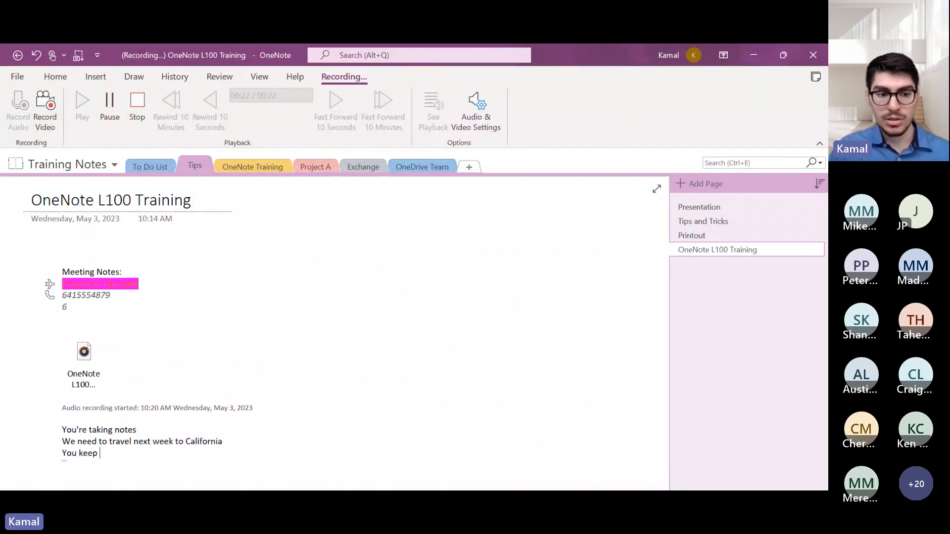
pyautogui.write('taking notes')
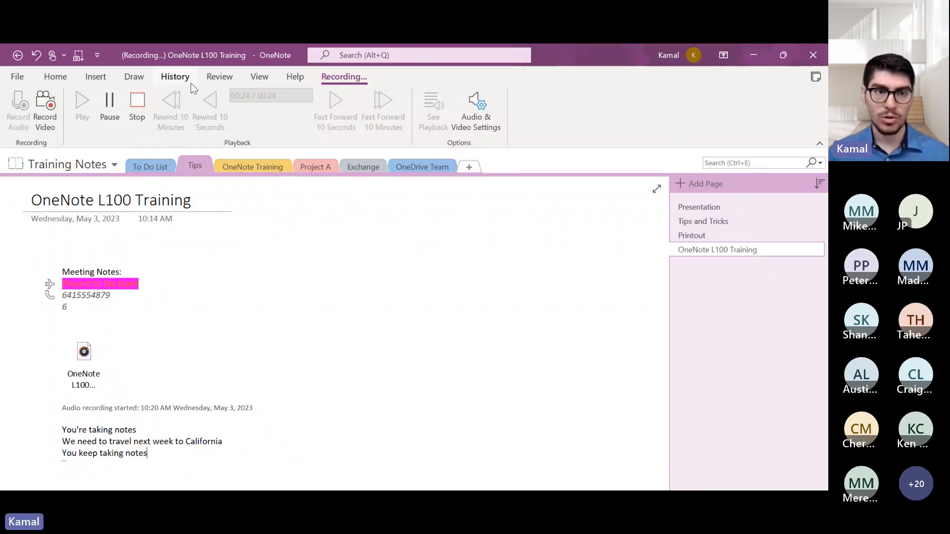
# Stop the audio recording and place the cursor in the line "You keep taking notes".
pyautogui.click(137, 105)
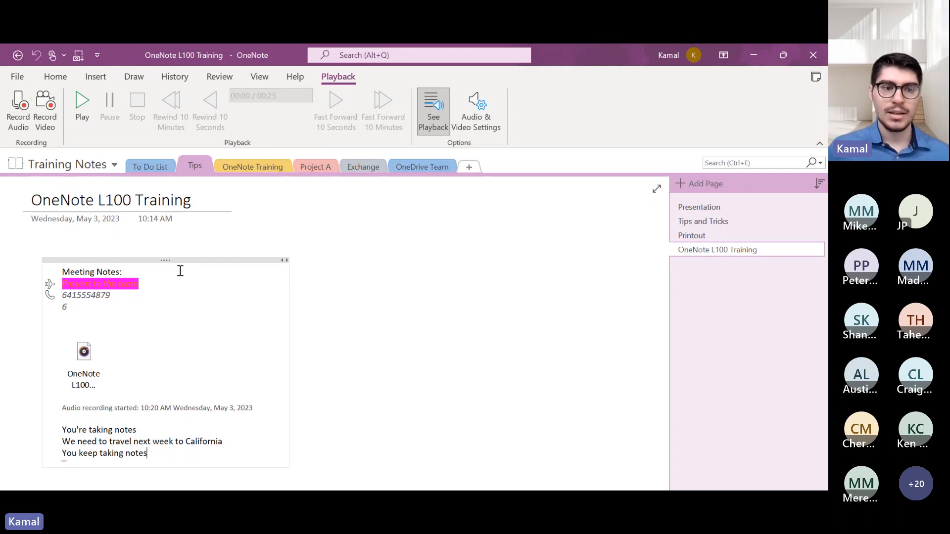
pyautogui.click(63, 452)
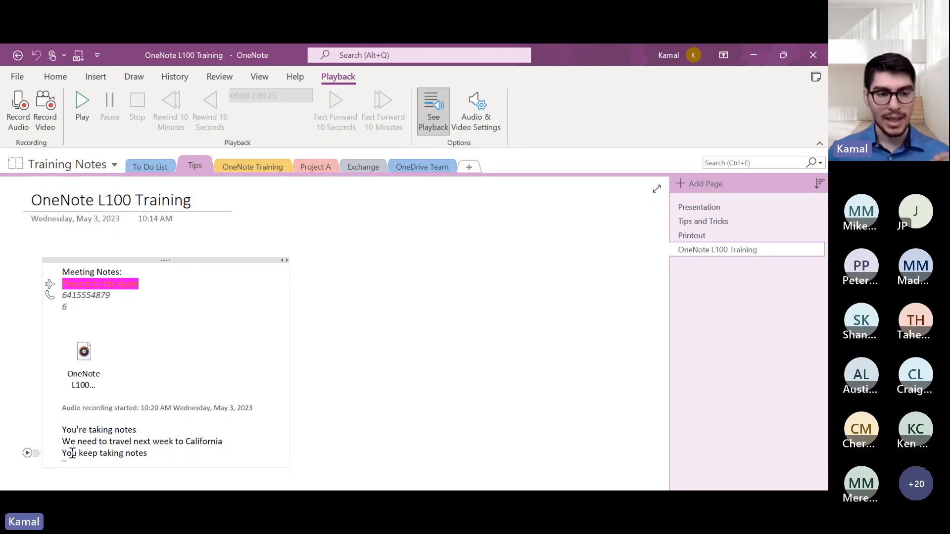
# Play the recorded audio from the line "We need to travel next week to California" and from the recording's icon, and stop playback.
pyautogui.click(64, 441)
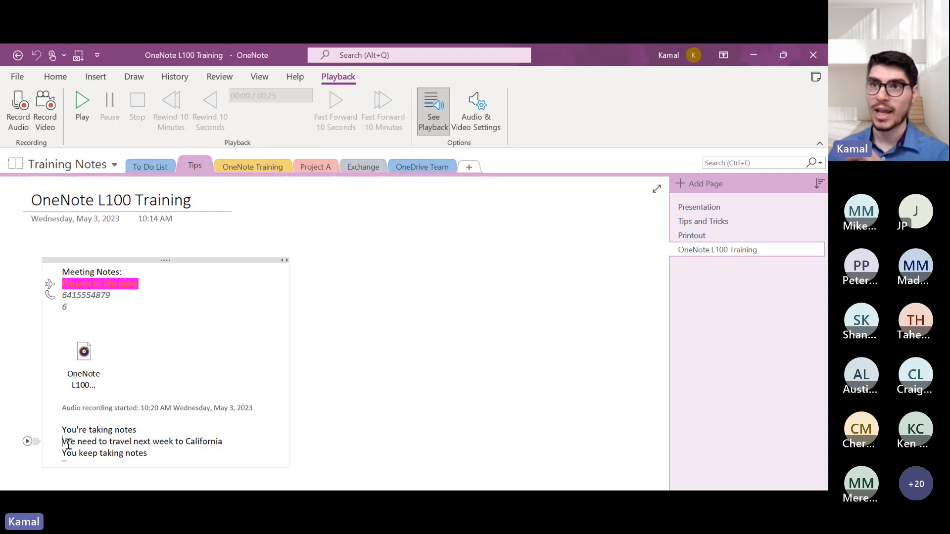
pyautogui.click(27, 441)
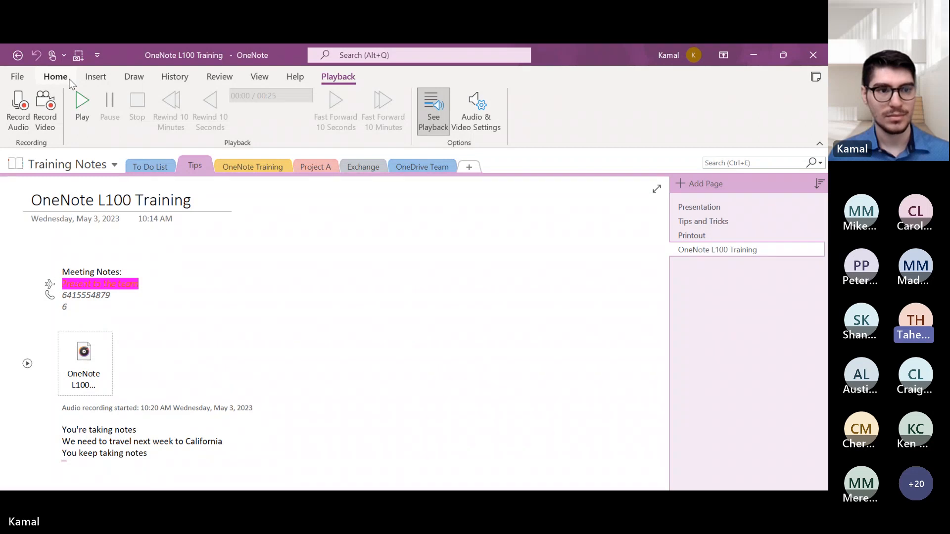
pyautogui.click(94, 76)
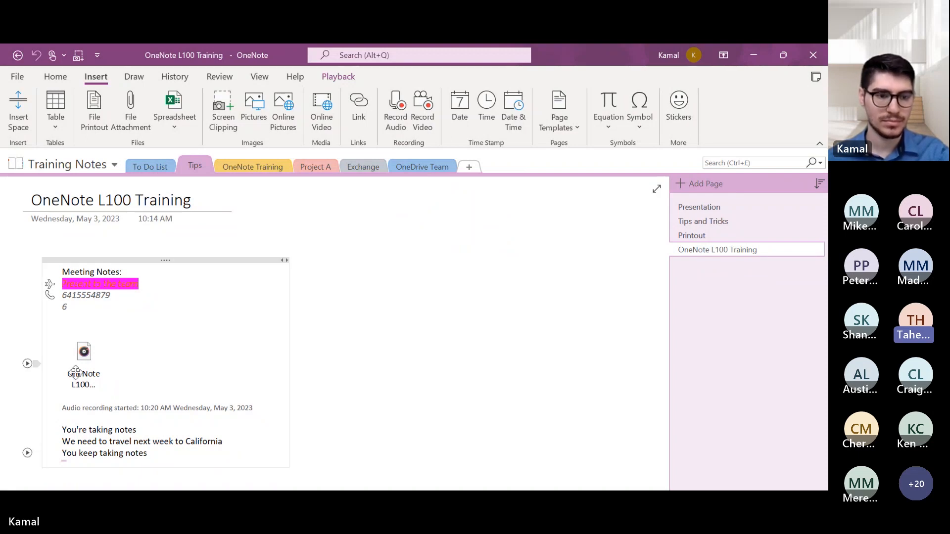
pyautogui.click(27, 365)
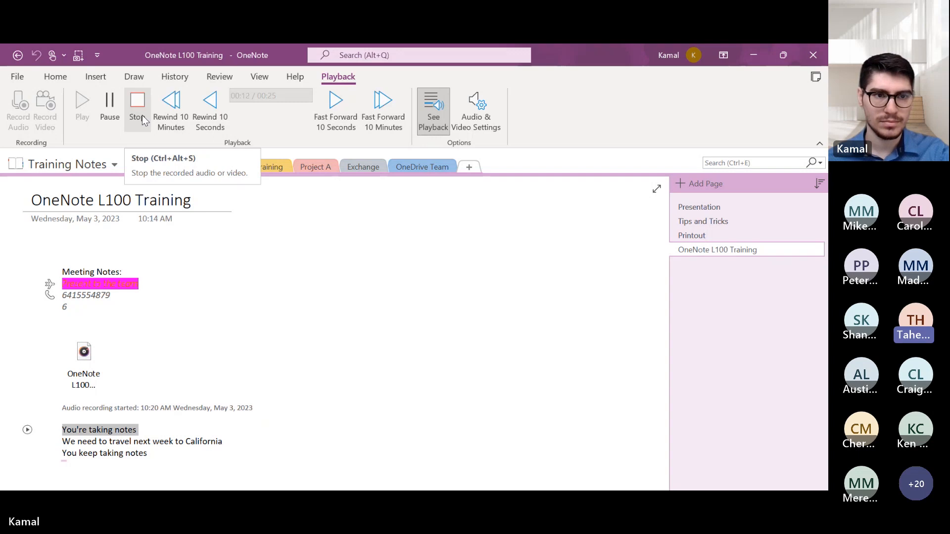
pyautogui.click(137, 109)
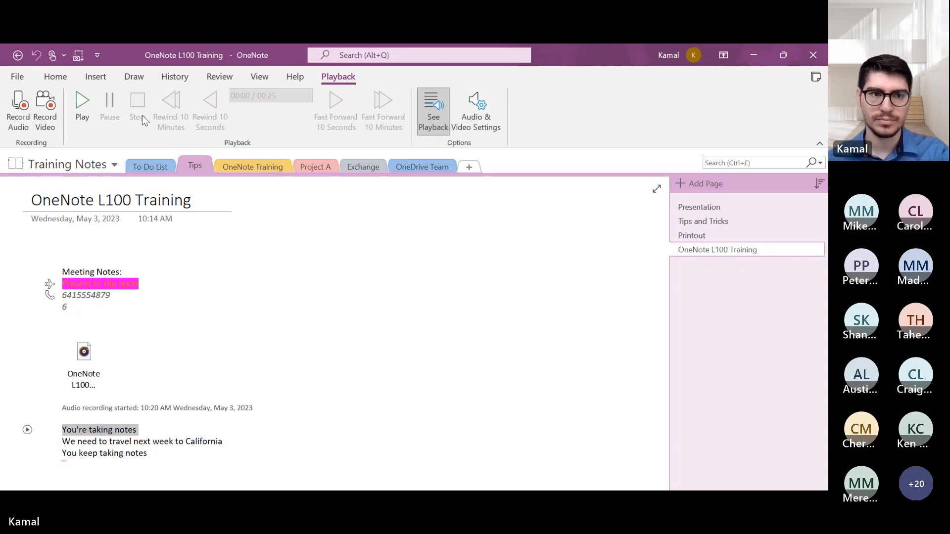
pyautogui.click(90, 75)
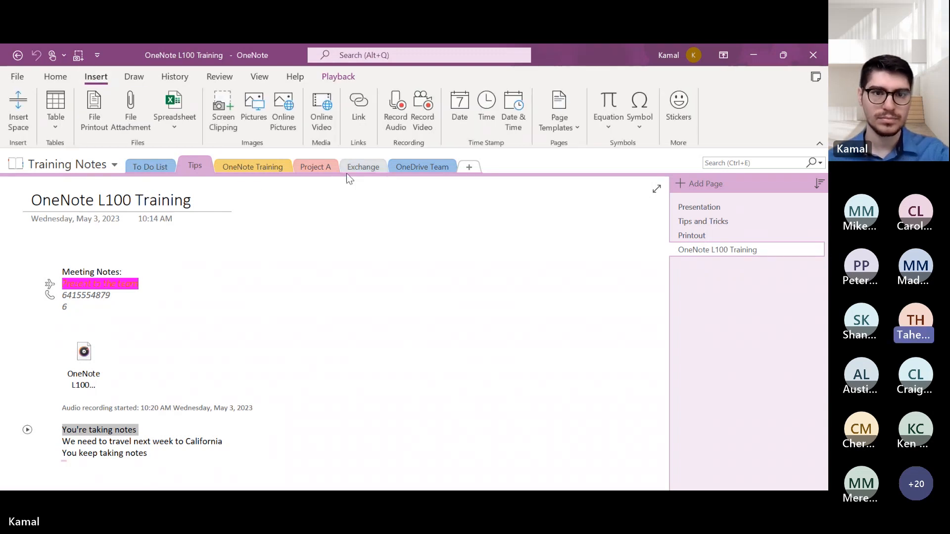
pyautogui.click(348, 369)
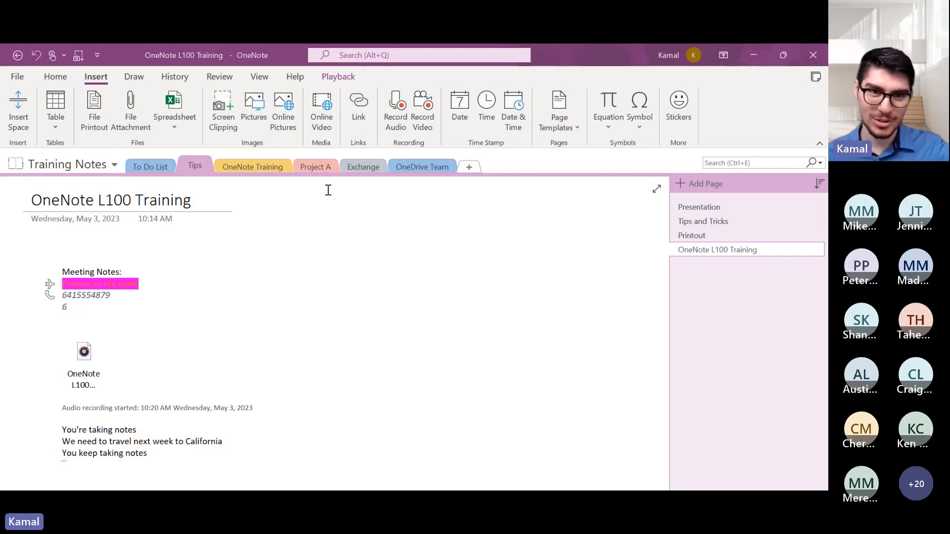
pyautogui.rightClick(401, 328)
pyautogui.click(356, 311)
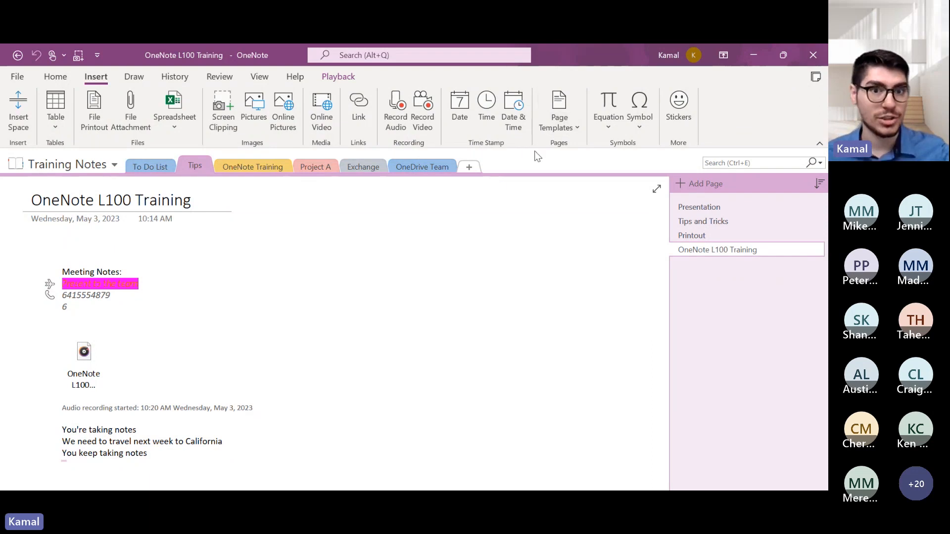
pyautogui.click(403, 333)
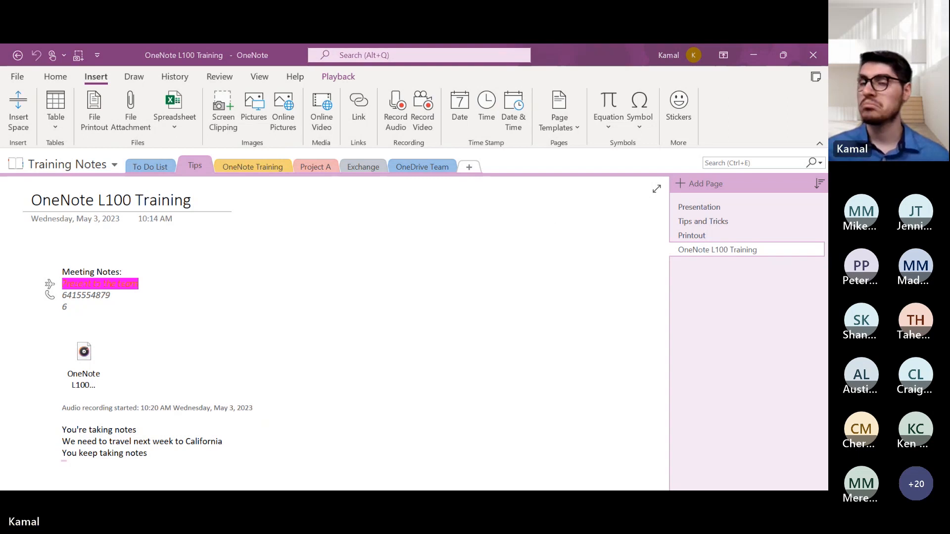
# Paste a screenshot of the "Platform support" text below the notes, and add a wider screen clipping of the same section beneath it.
pyautogui.hotkey('ctrl', 'v')
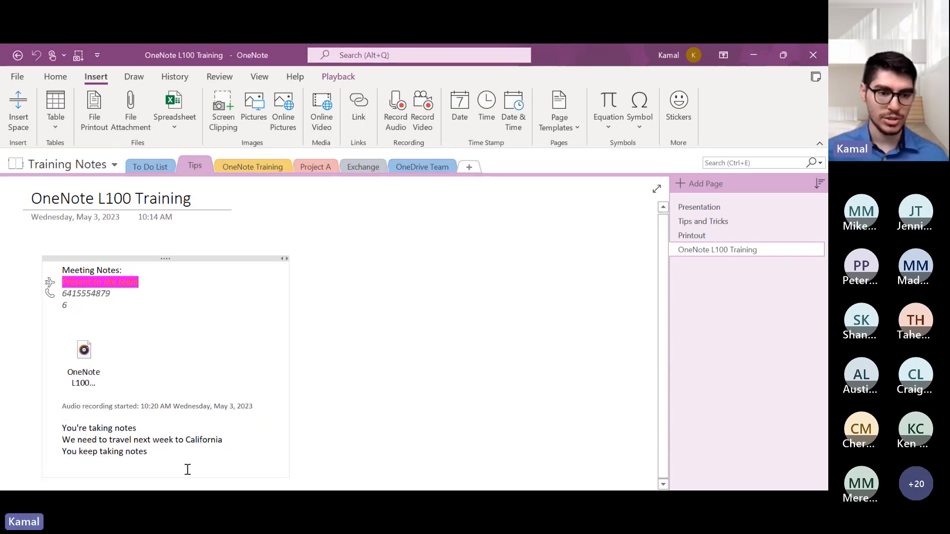
pyautogui.click(177, 366)
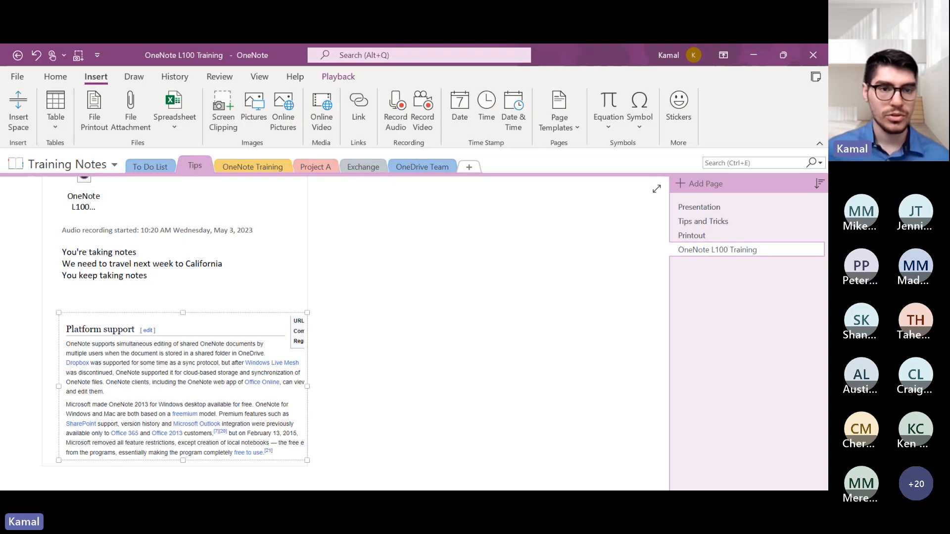
pyautogui.click(227, 109)
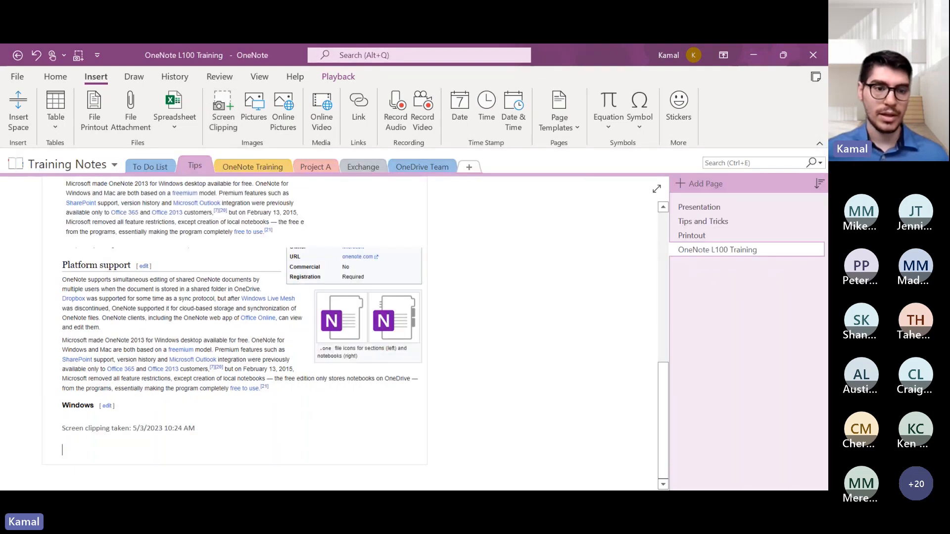
pyautogui.click(284, 334)
pyautogui.scroll(5, 284, 335)
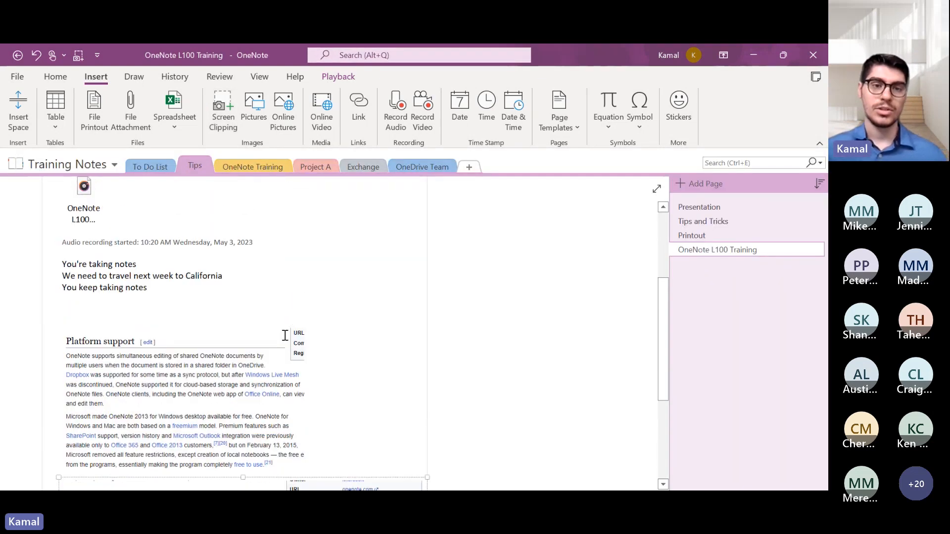
pyautogui.scroll(-2, 284, 334)
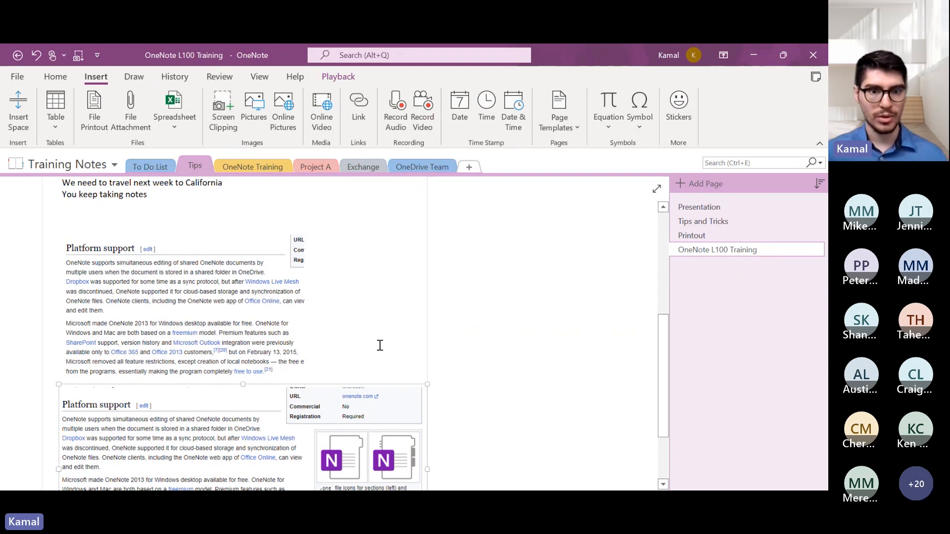
pyautogui.scroll(-4, 380, 345)
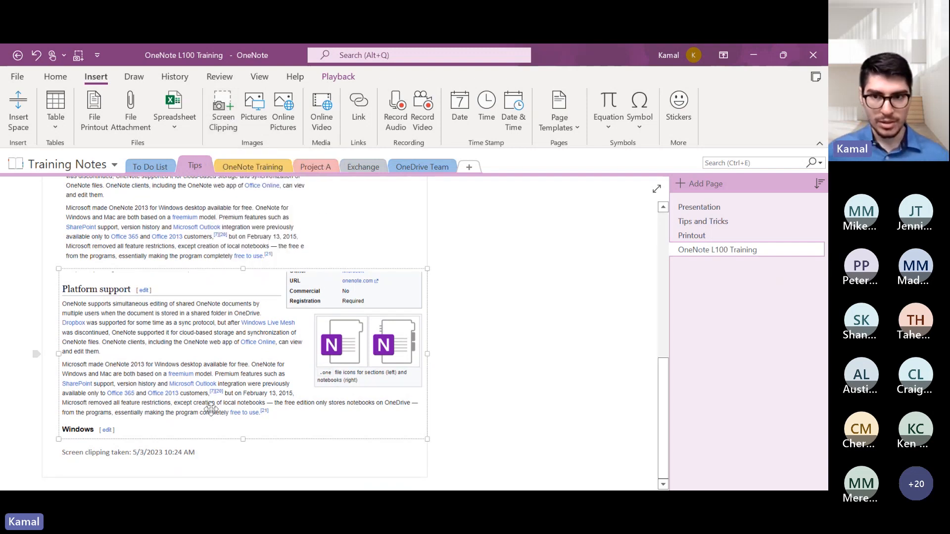
pyautogui.click(163, 453)
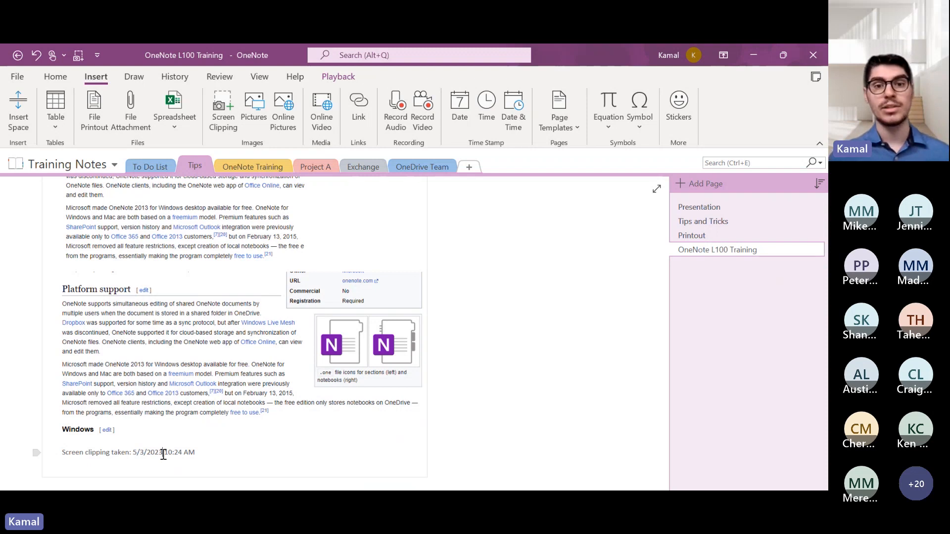
pyautogui.click(224, 448)
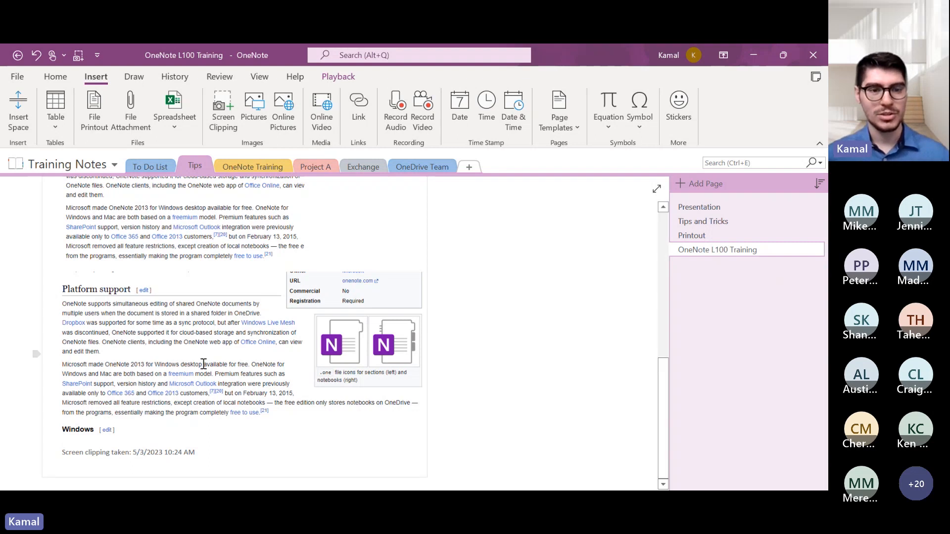
# Copy the text from the wider "Platform support" screen clipping and paste it below the clipping's timestamp.
pyautogui.rightClick(198, 332)
pyautogui.click(179, 331)
pyautogui.rightClick(161, 325)
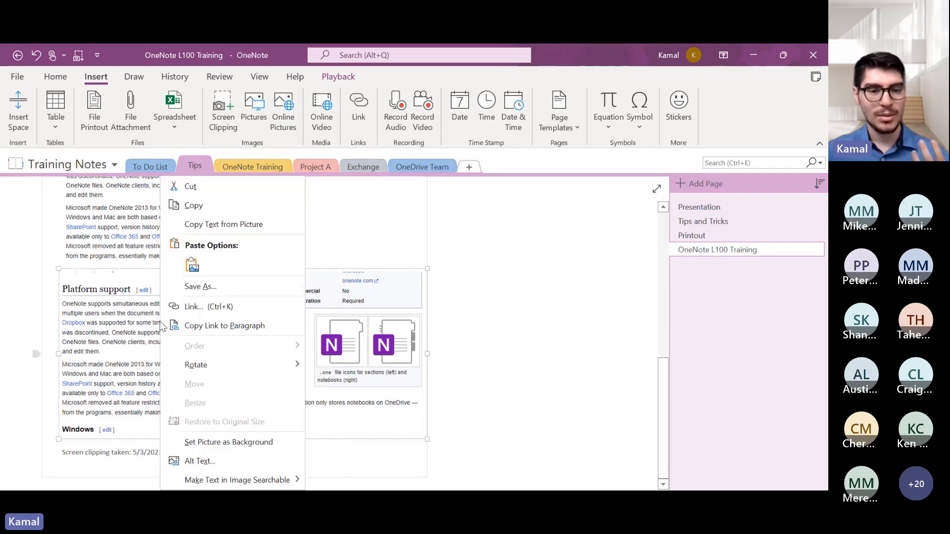
pyautogui.click(260, 230)
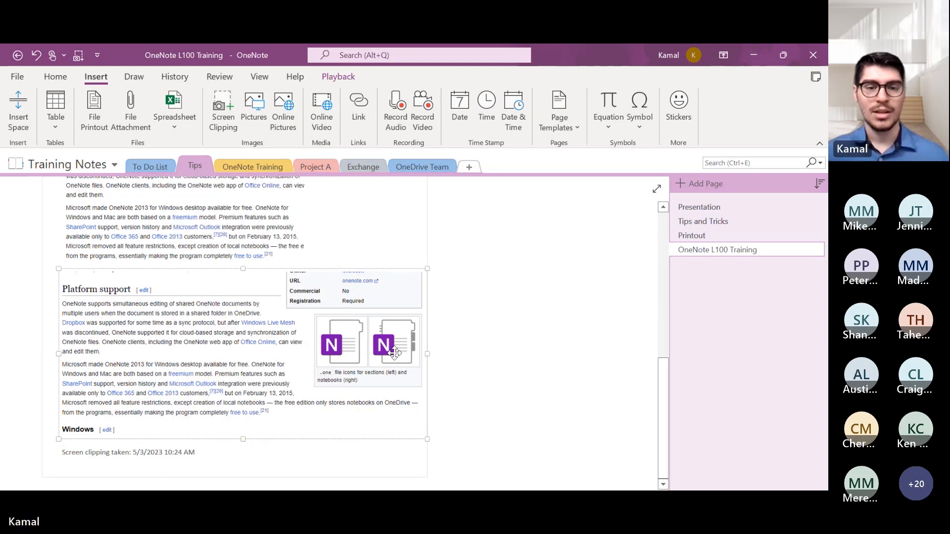
pyautogui.click(193, 459)
pyautogui.hotkey('ctrl', 'v')
pyautogui.scroll(5, 192, 462)
pyautogui.scroll(-5, 192, 435)
pyautogui.scroll(5, 191, 442)
pyautogui.scroll(3, 190, 443)
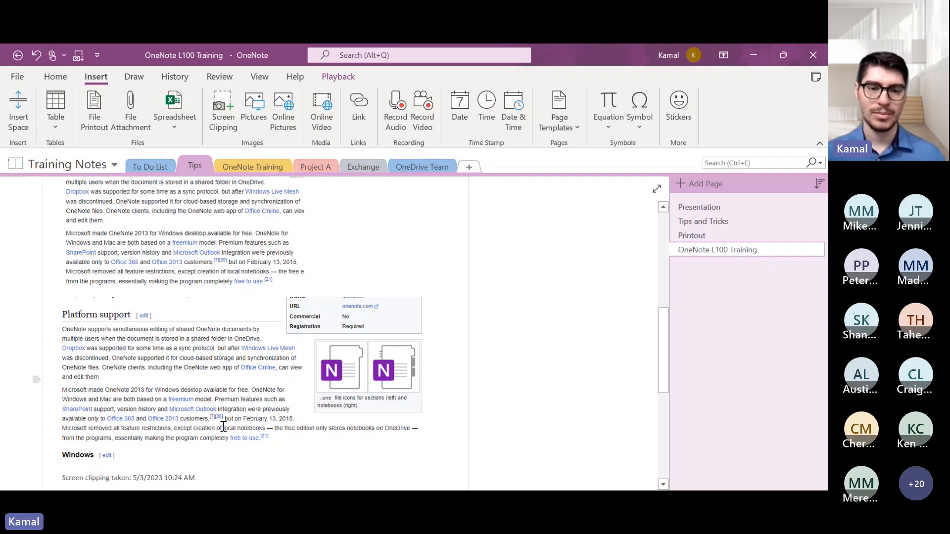
# Delete the wider "Platform support" screen clipping, keeping its timestamp and the extracted text.
pyautogui.click(234, 398)
pyautogui.press('Delete')
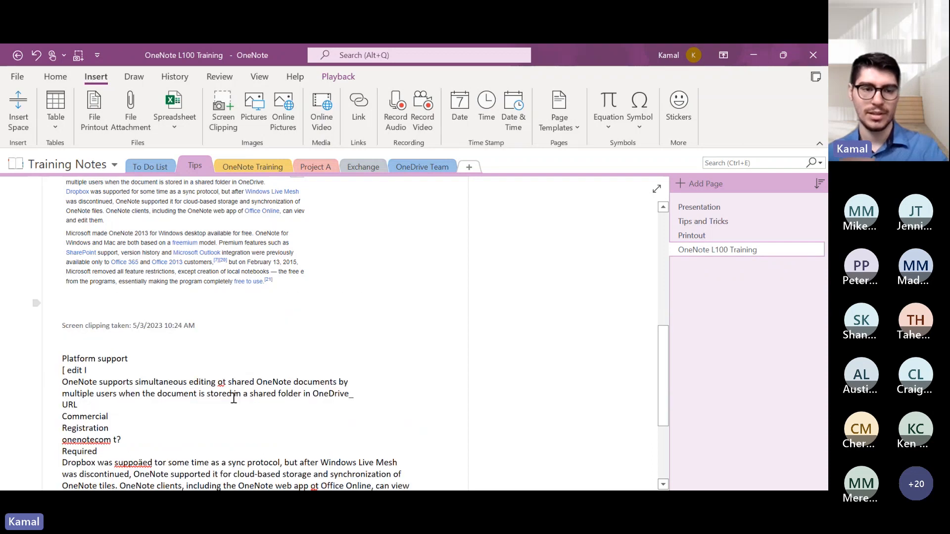
pyautogui.scroll(6, 233, 398)
pyautogui.scroll(-6, 217, 346)
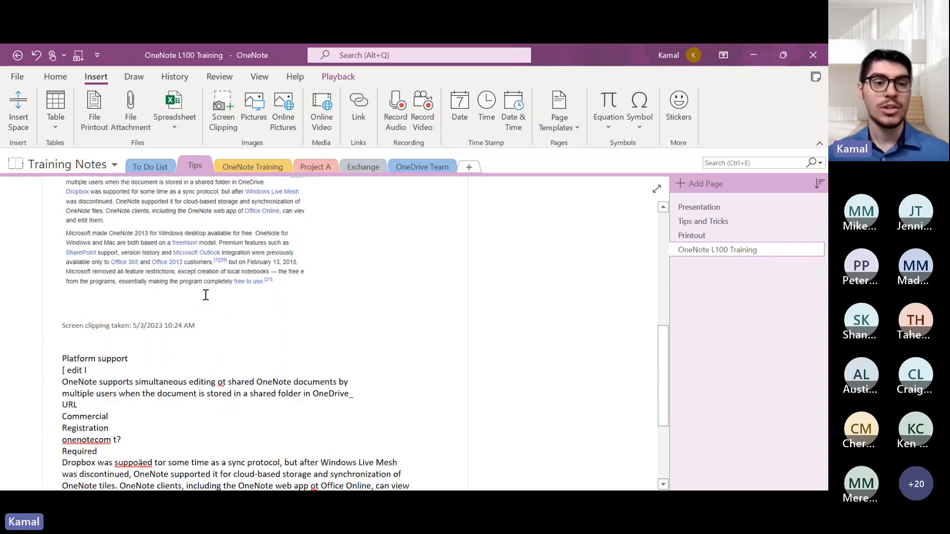
pyautogui.scroll(1, 199, 268)
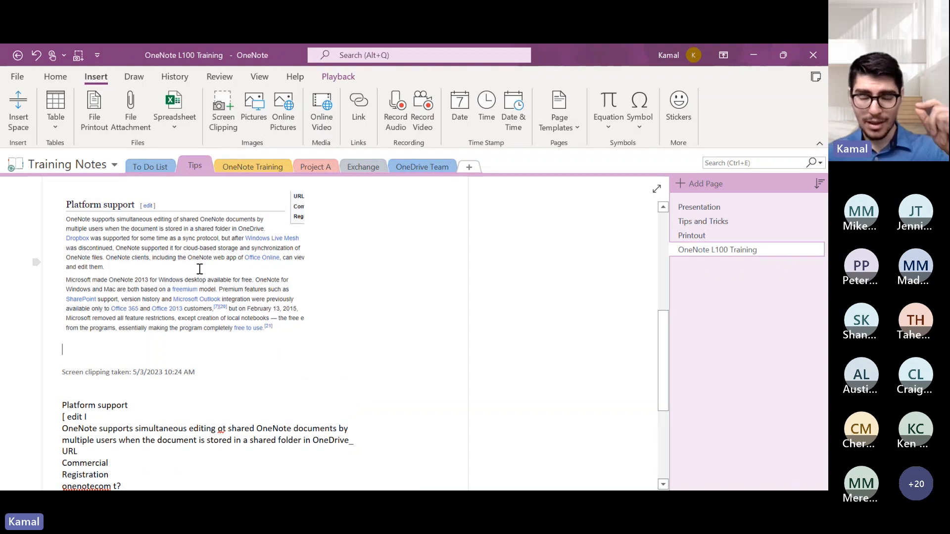
# Check the searchable-text language setting of the "Platform support" picture and search all notebooks for "Platform".
pyautogui.rightClick(230, 280)
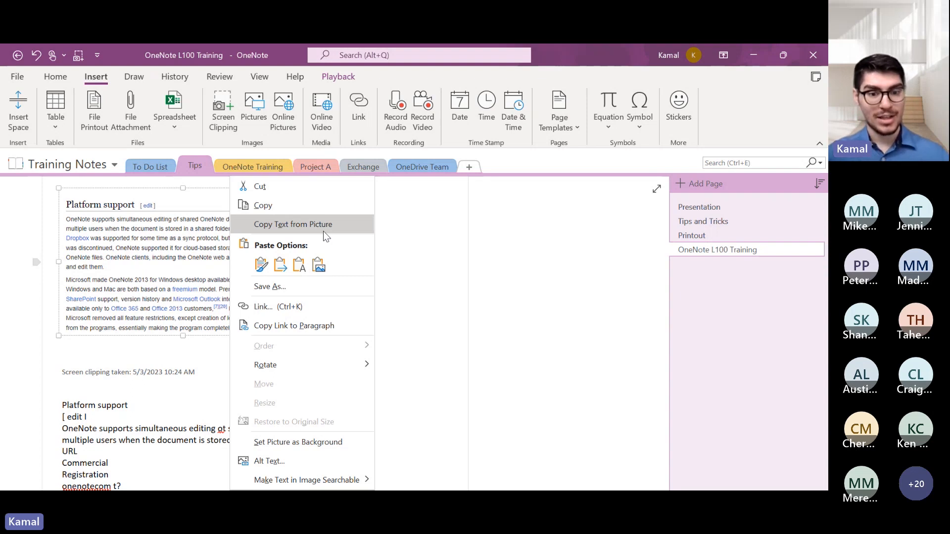
pyautogui.moveTo(335, 481)
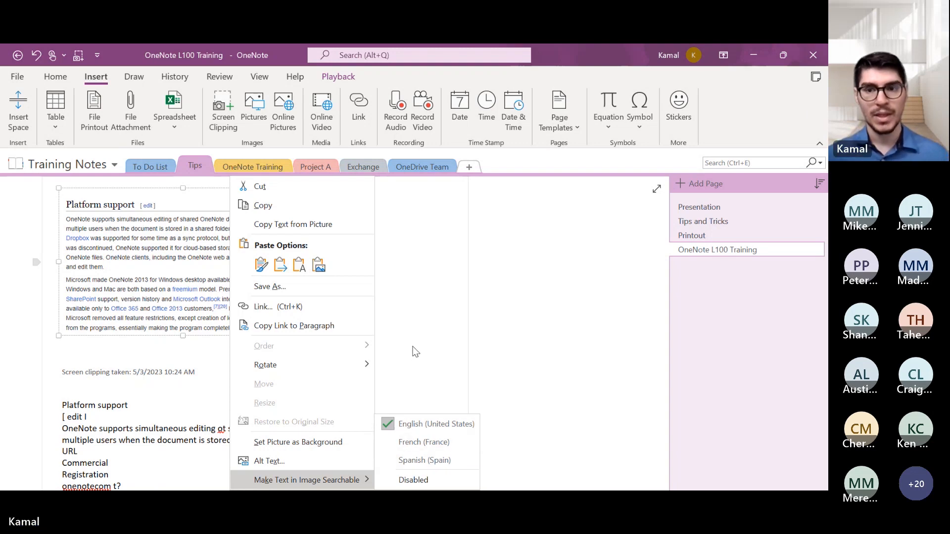
pyautogui.click(737, 162)
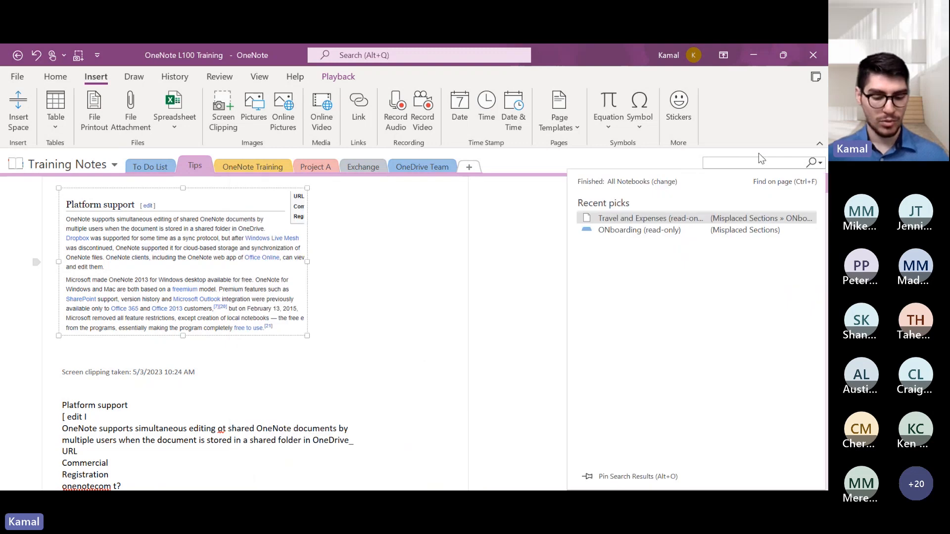
pyautogui.write('Platform')
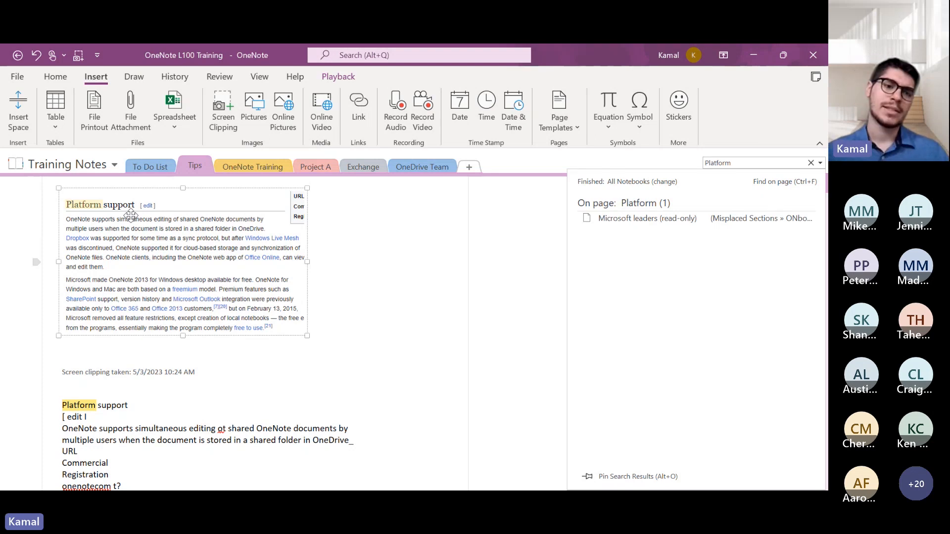
# Review the language choices for making the "Platform support" picture's text searchable, and look over the extracted text below it.
pyautogui.rightClick(224, 289)
pyautogui.moveTo(297, 487)
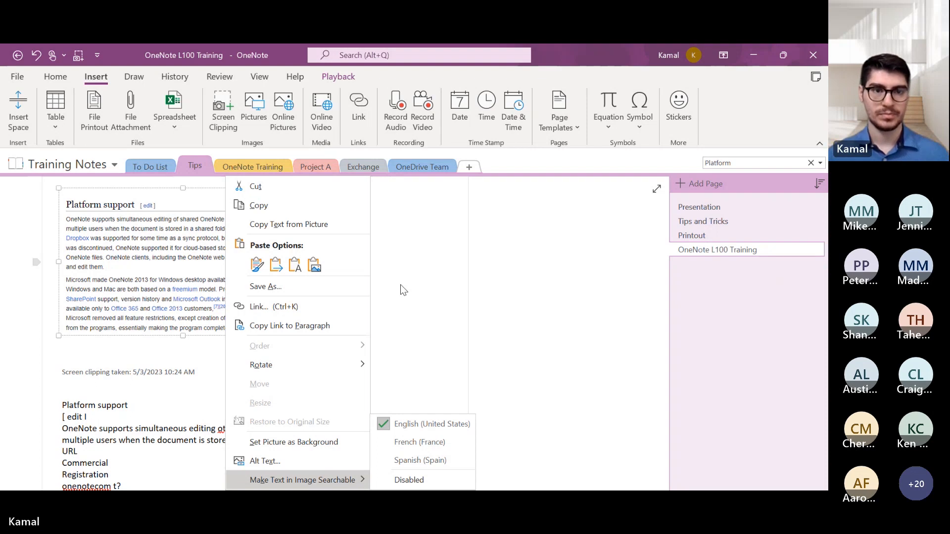
pyautogui.click(153, 235)
pyautogui.scroll(-5, 152, 405)
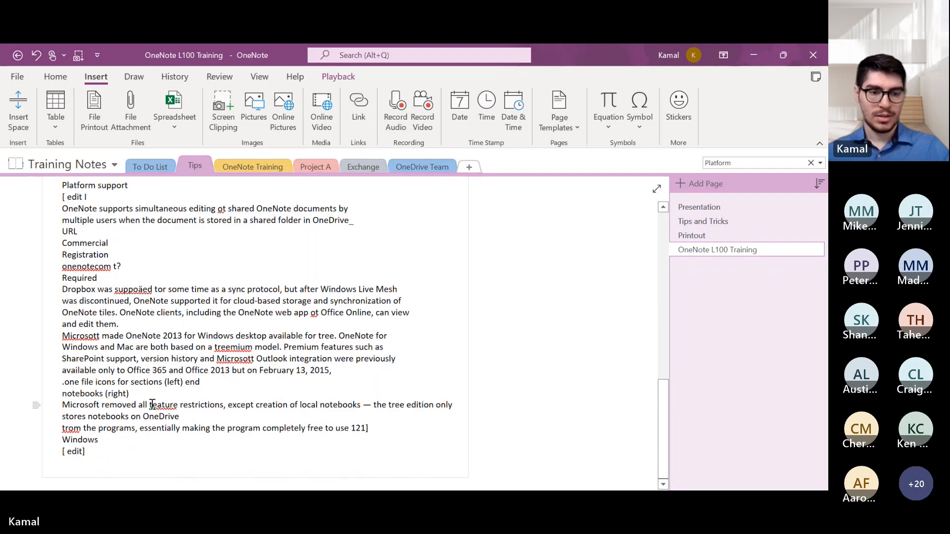
pyautogui.scroll(-1, 128, 449)
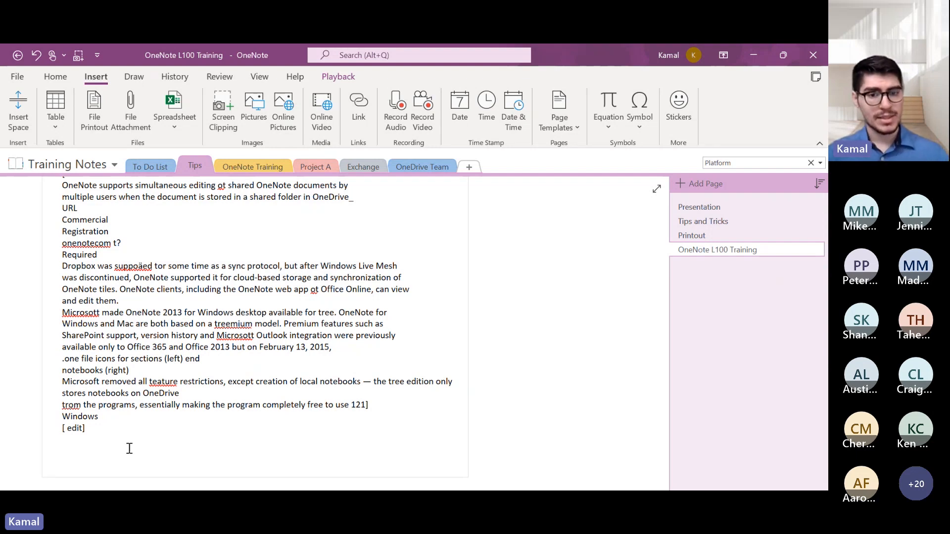
# Protect the "Tips" section with a password, filling in both the password and confirmation fields.
pyautogui.click(225, 84)
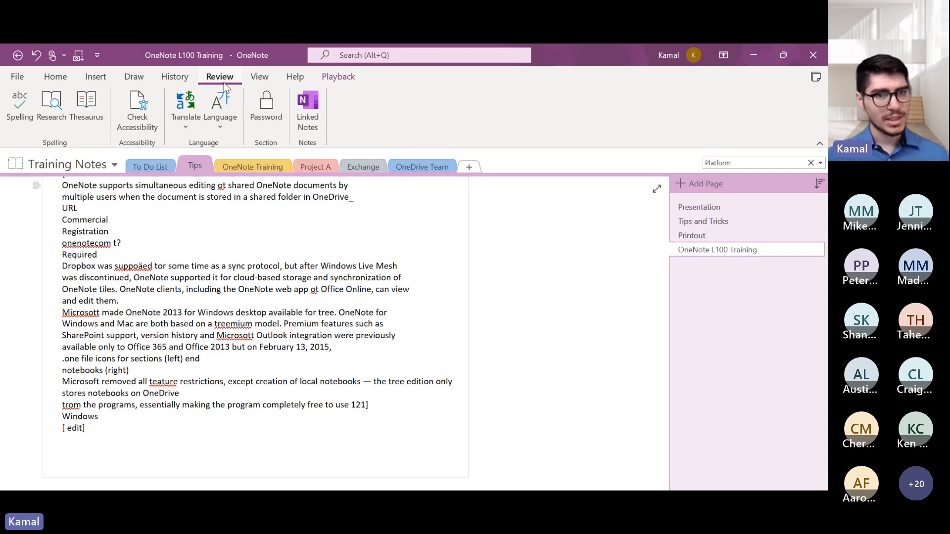
pyautogui.click(266, 125)
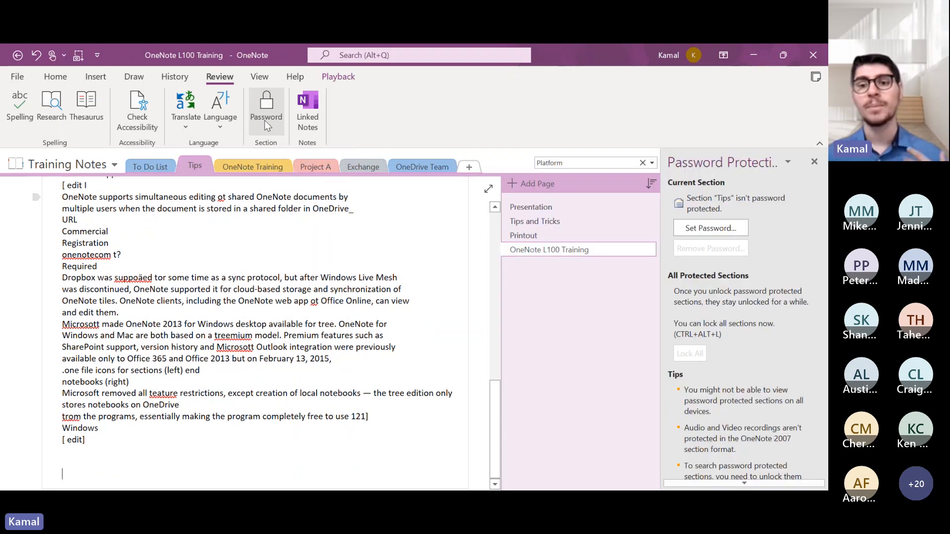
pyautogui.click(705, 232)
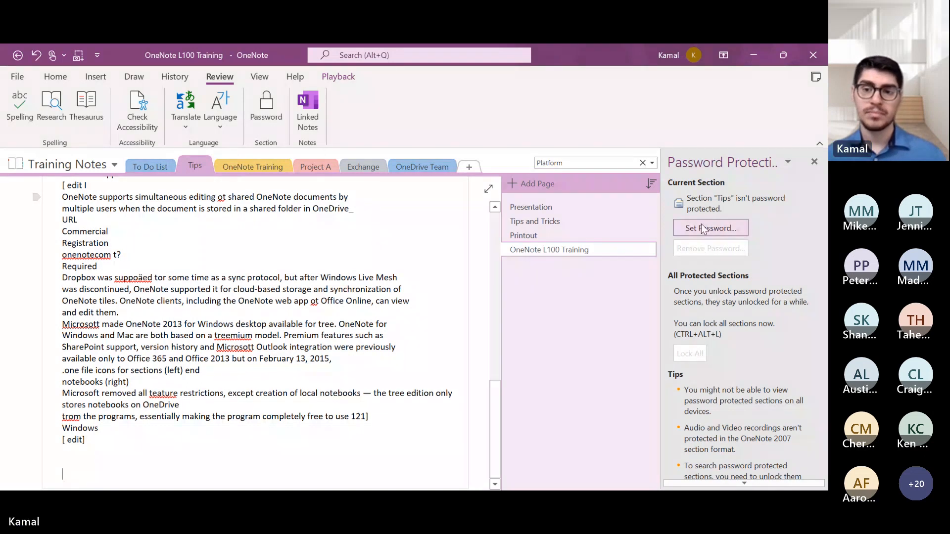
pyautogui.click(395, 231)
pyautogui.write('•')
pyautogui.click(393, 254)
pyautogui.click(401, 331)
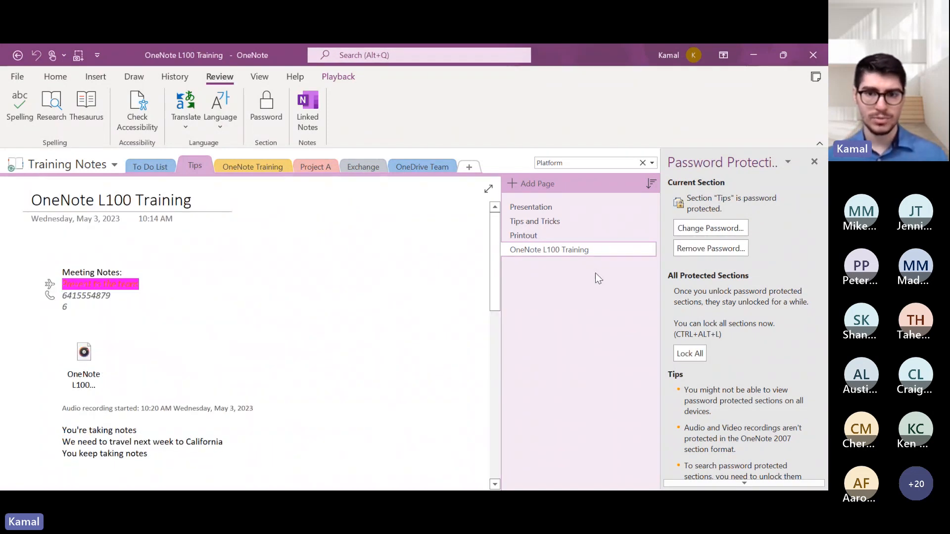
pyautogui.scroll(-10, 229, 317)
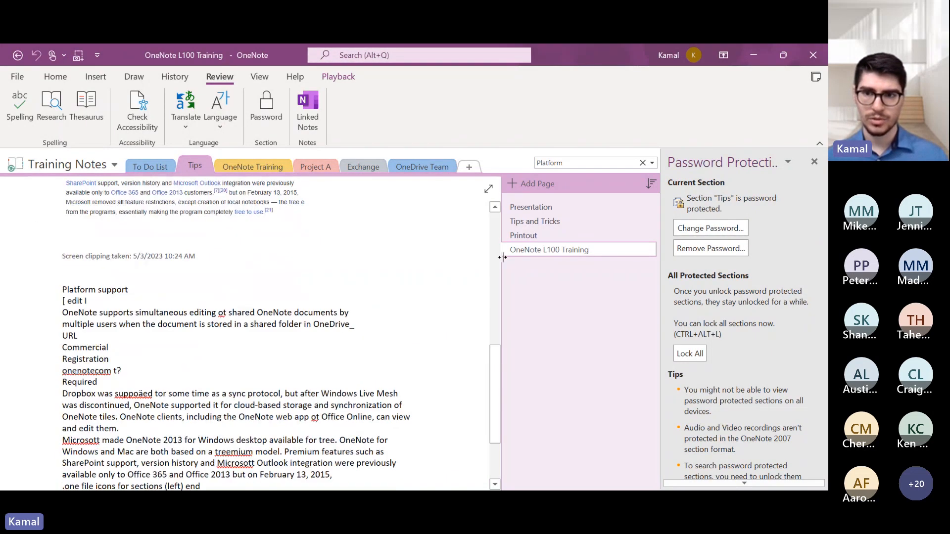
# Lock all protected sections, then unlock the "Tips" section by entering its password.
pyautogui.click(690, 353)
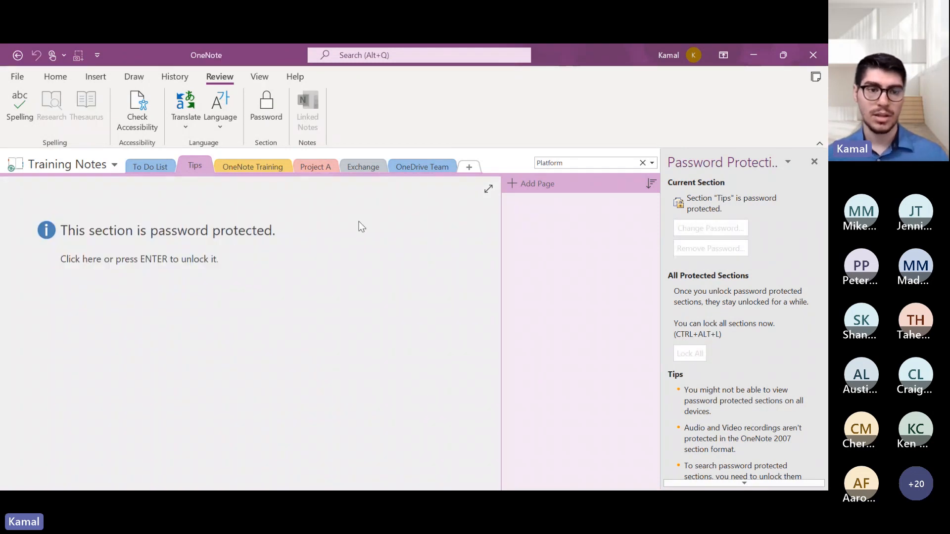
pyautogui.click(236, 203)
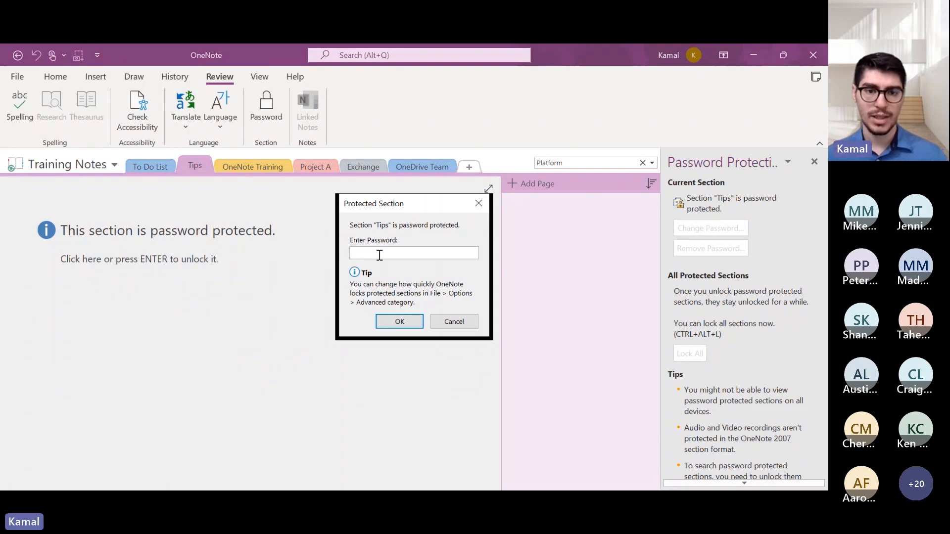
pyautogui.press('Return')
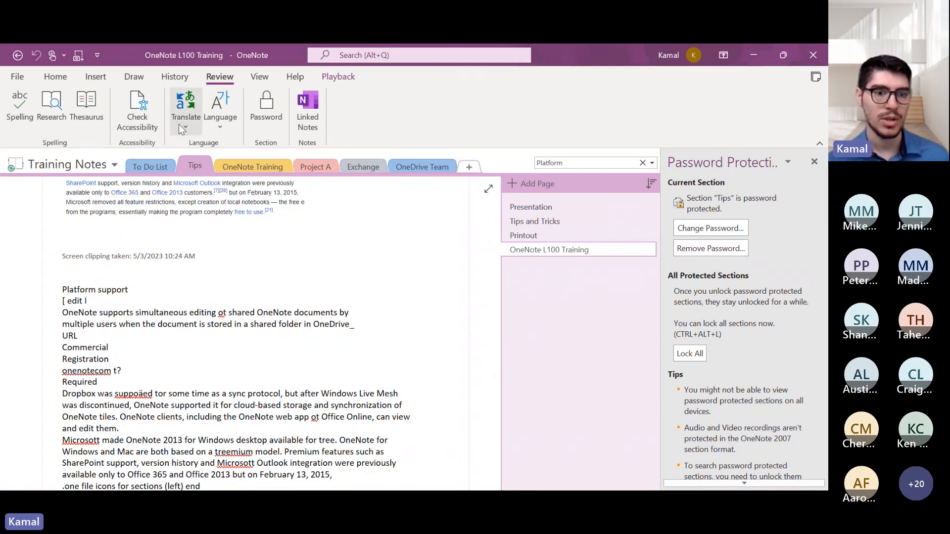
# Spell-check the extracted "Platform support" text, accepting the first suggestion for each flagged word, such as "to" for "ot" and "omentectomy" for "onenotecom".
pyautogui.scroll(-3, 168, 247)
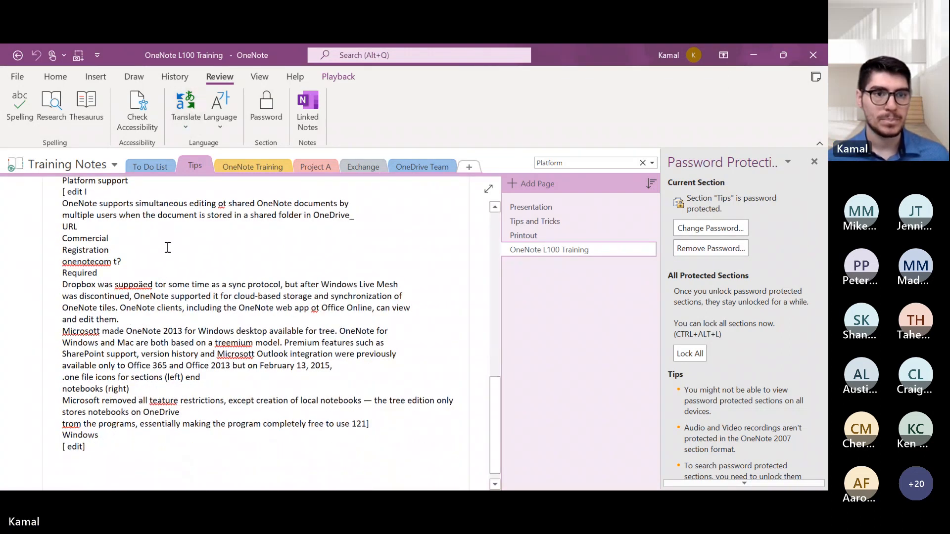
pyautogui.scroll(3, 168, 247)
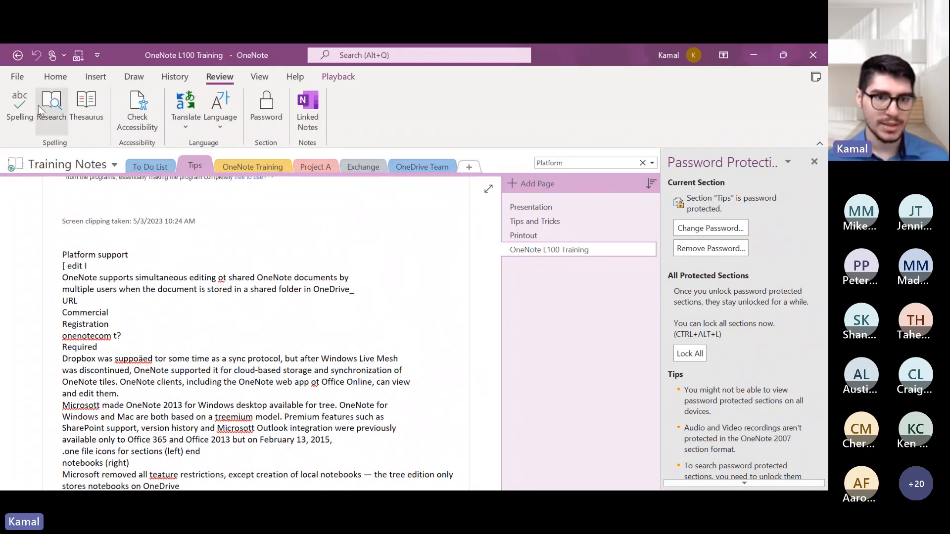
pyautogui.click(20, 106)
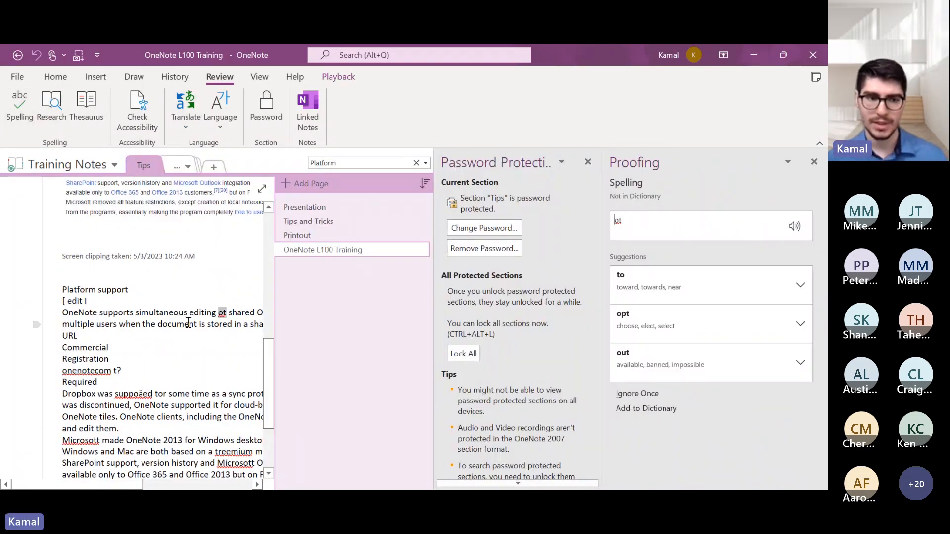
pyautogui.click(643, 292)
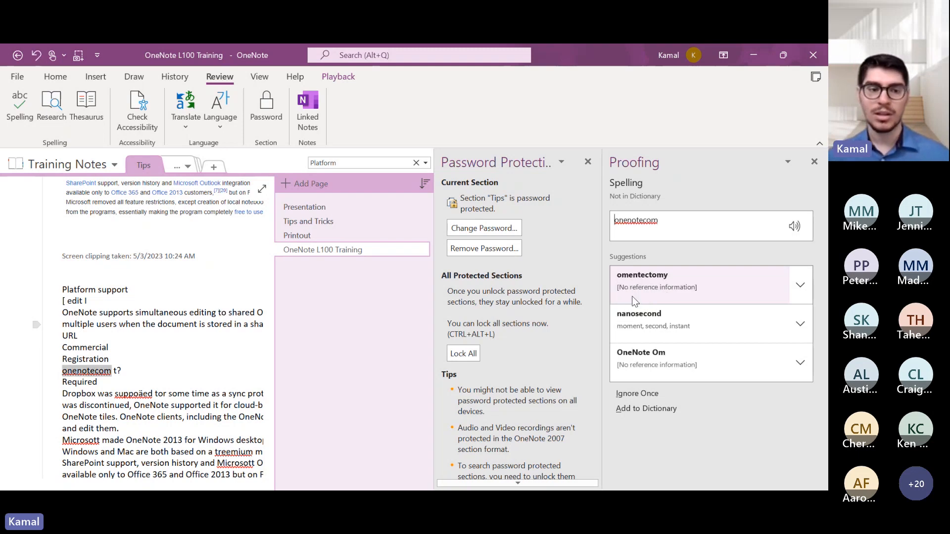
pyautogui.click(667, 297)
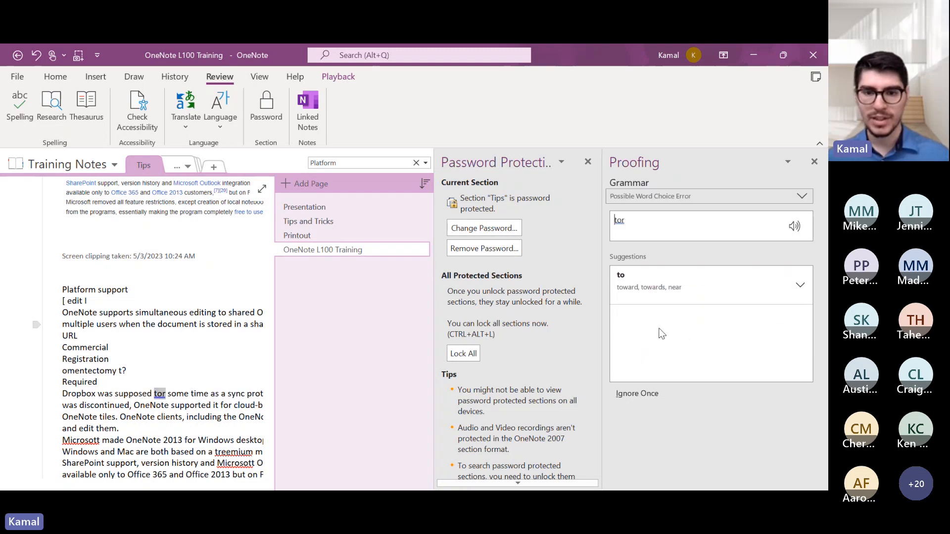
pyautogui.click(661, 297)
pyautogui.click(664, 297)
pyautogui.click(664, 297)
pyautogui.click(664, 297)
pyautogui.click(664, 296)
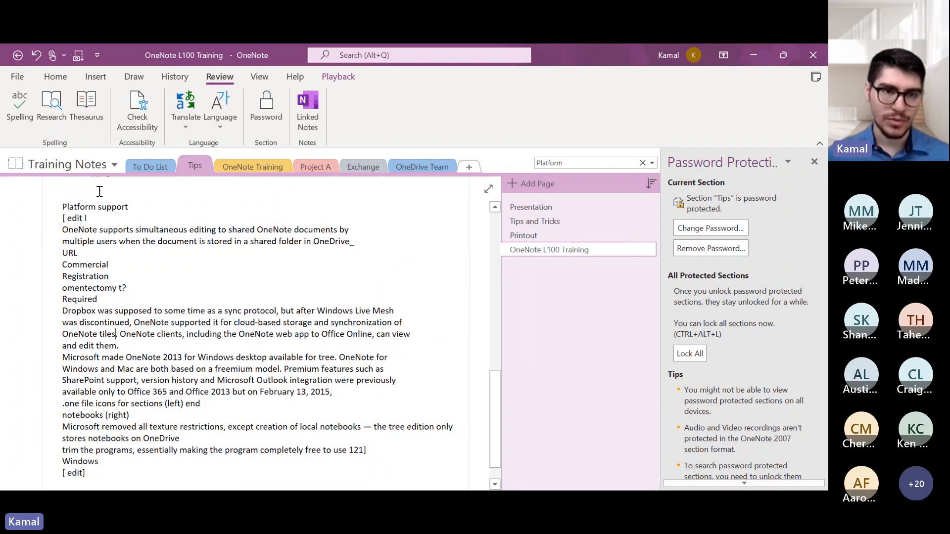
# Select the passage from "OneNote supports simultaneous editing" through "URL", open the Immersive Reader, and look over the page's text there.
pyautogui.click(259, 77)
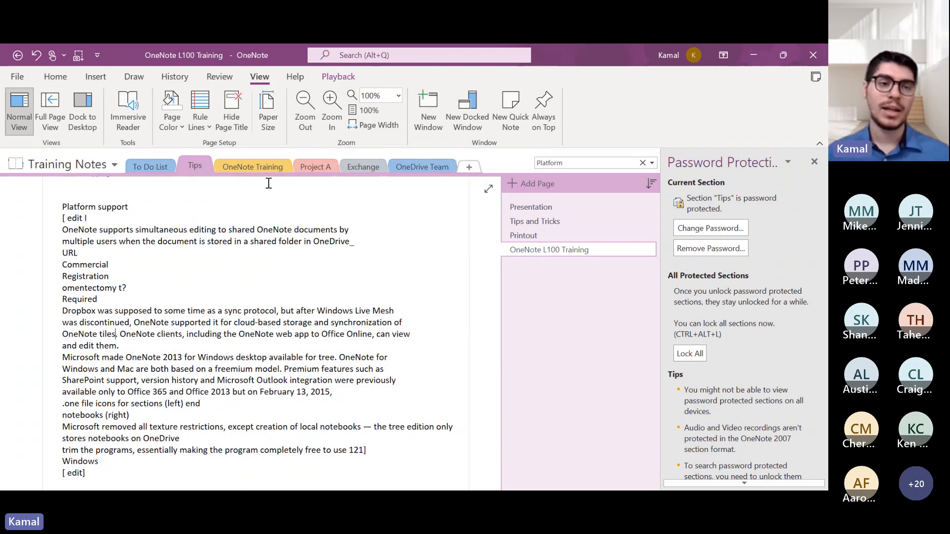
pyautogui.moveTo(62, 230); pyautogui.dragTo(98, 230)
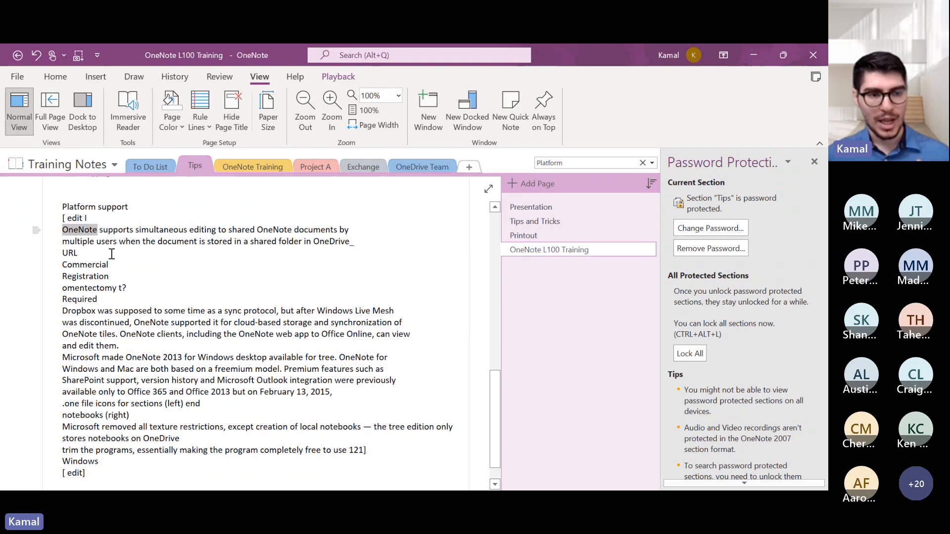
pyautogui.keyDown('shift'); pyautogui.click(111, 253); pyautogui.keyUp('shift')
pyautogui.click(123, 105)
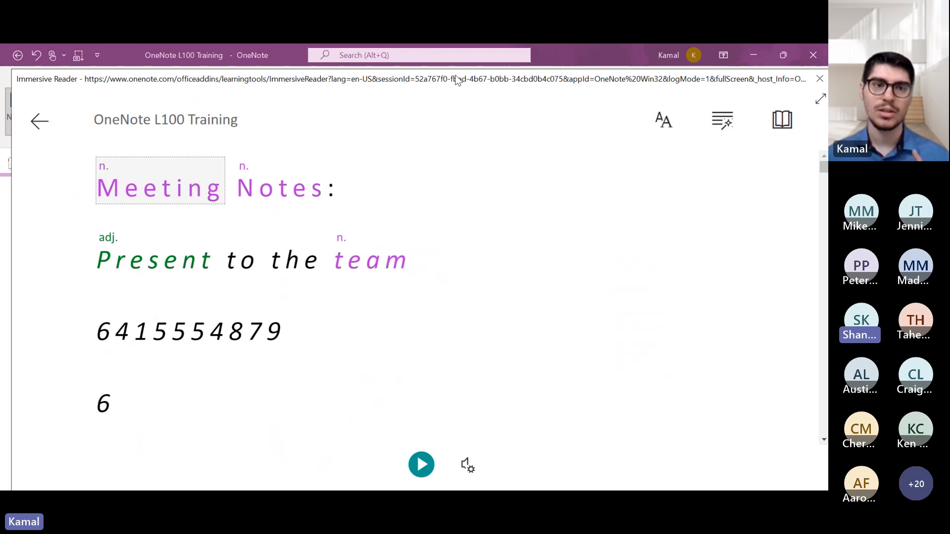
pyautogui.moveTo(456, 77); pyautogui.dragTo(448, 52)
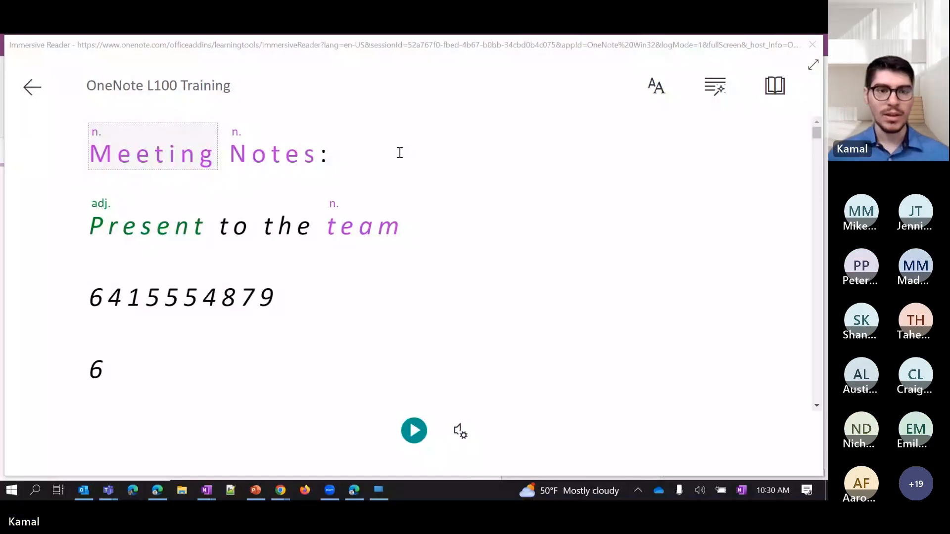
pyautogui.scroll(-10, 282, 214)
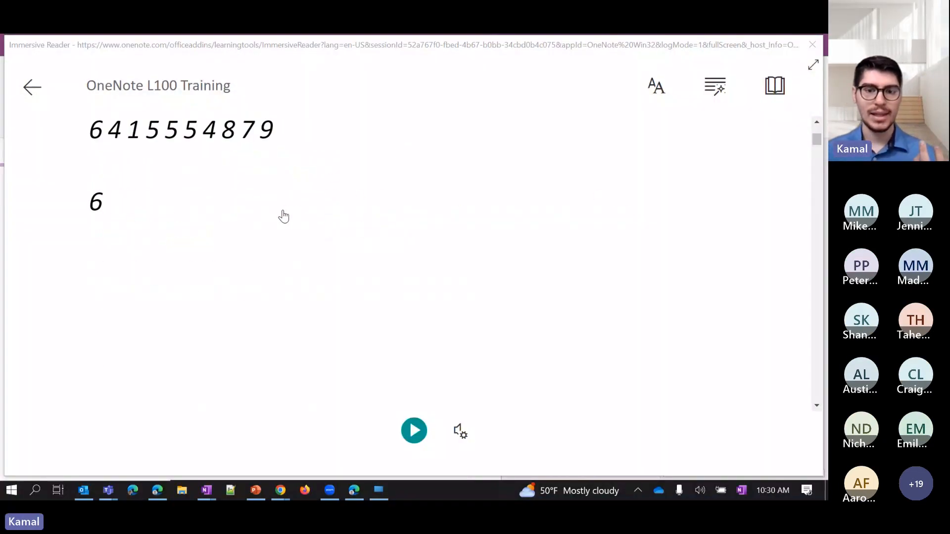
pyautogui.scroll(-5, 283, 217)
pyautogui.scroll(8, 283, 216)
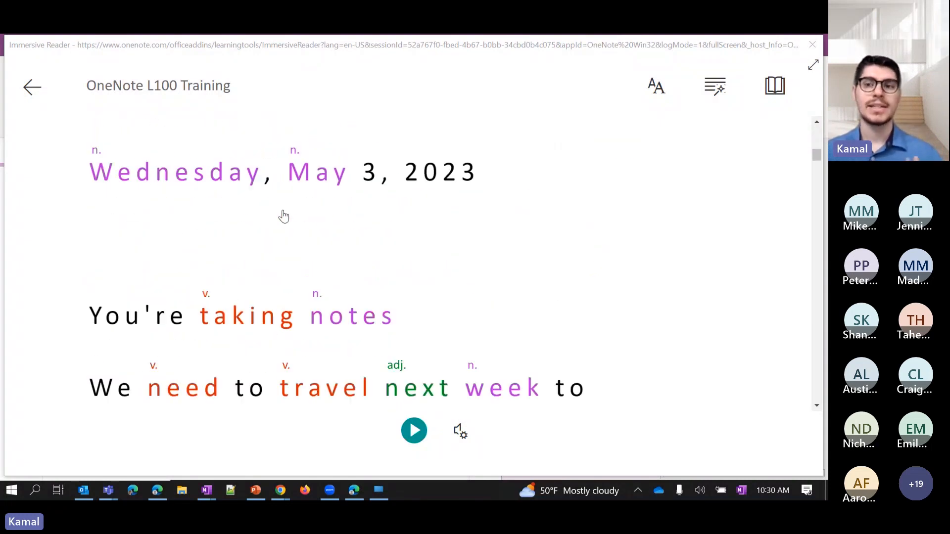
pyautogui.scroll(5, 283, 218)
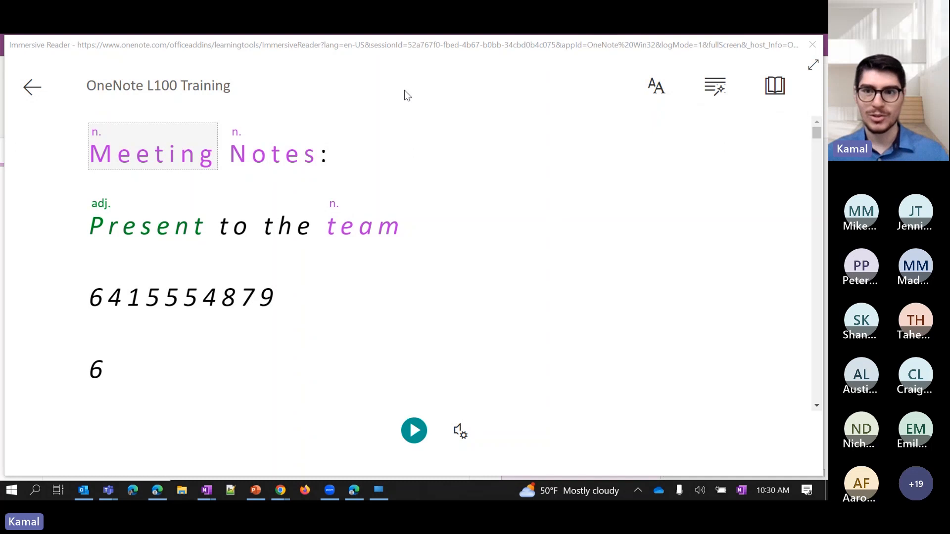
# Turn off the adverb and adjective highlighting and the part-of-speech labels in the Immersive Reader.
pyautogui.click(715, 86)
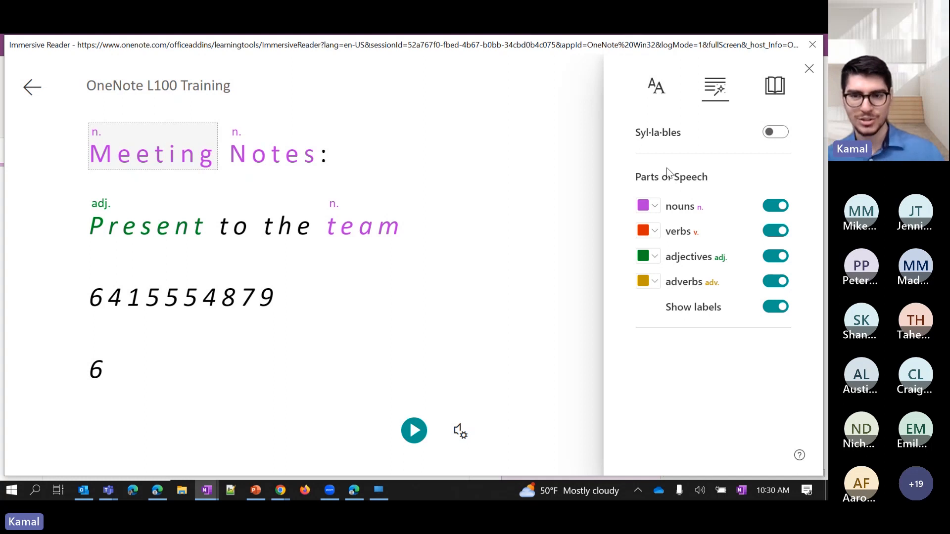
pyautogui.click(777, 283)
pyautogui.click(775, 257)
pyautogui.click(771, 309)
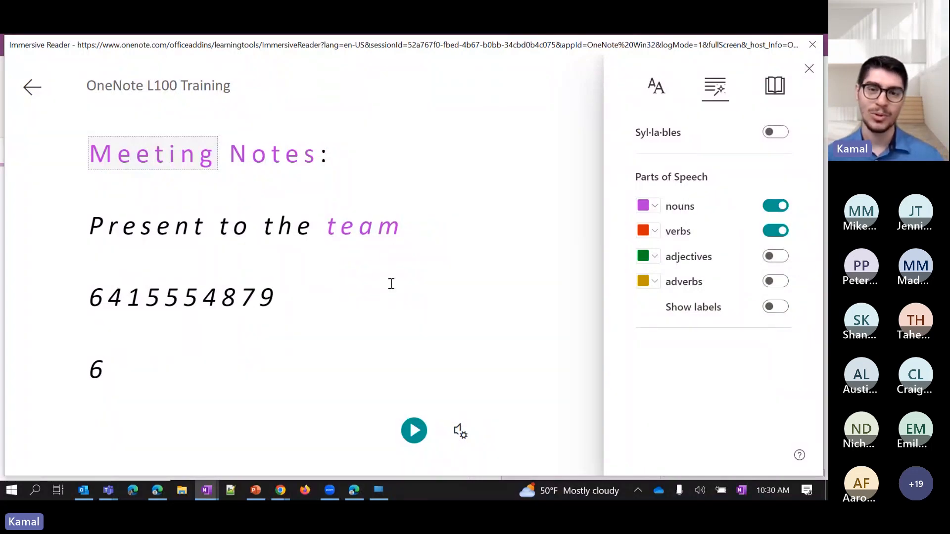
# Turn on one-line Line Focus, review the text size, font and theme choices, and close the Immersive Reader.
pyautogui.click(774, 90)
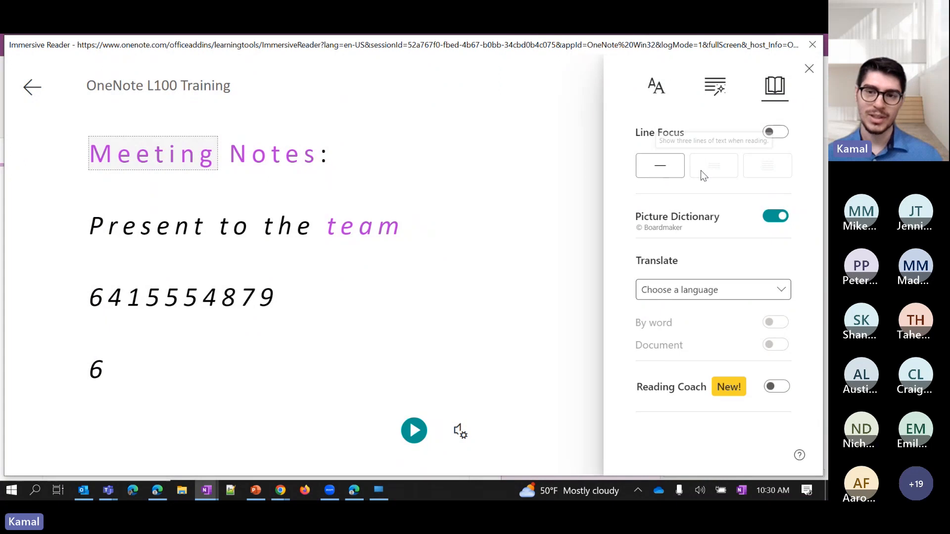
pyautogui.click(666, 173)
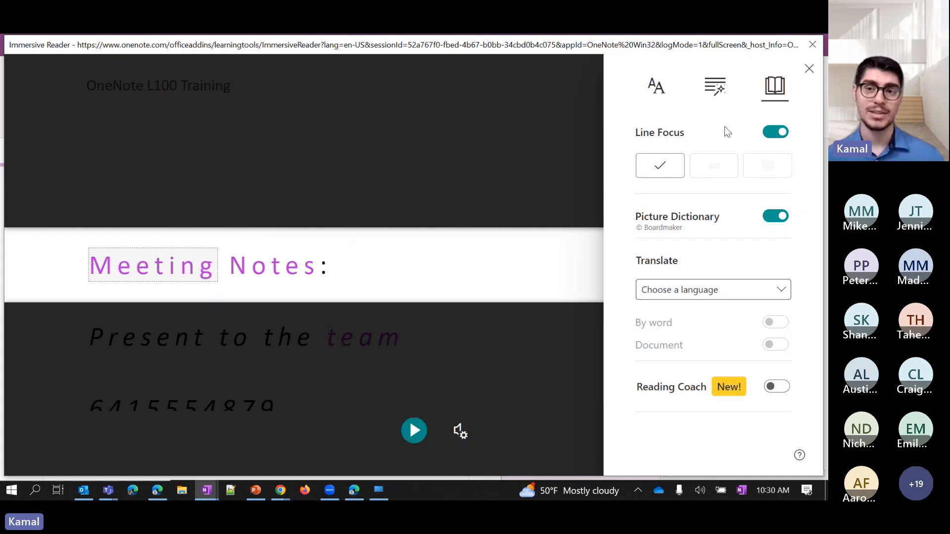
pyautogui.click(652, 87)
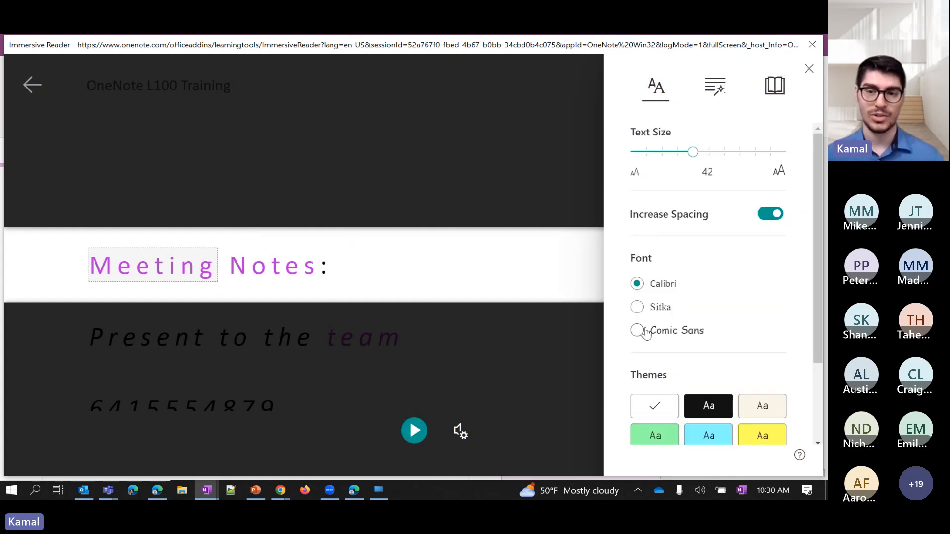
pyautogui.click(812, 45)
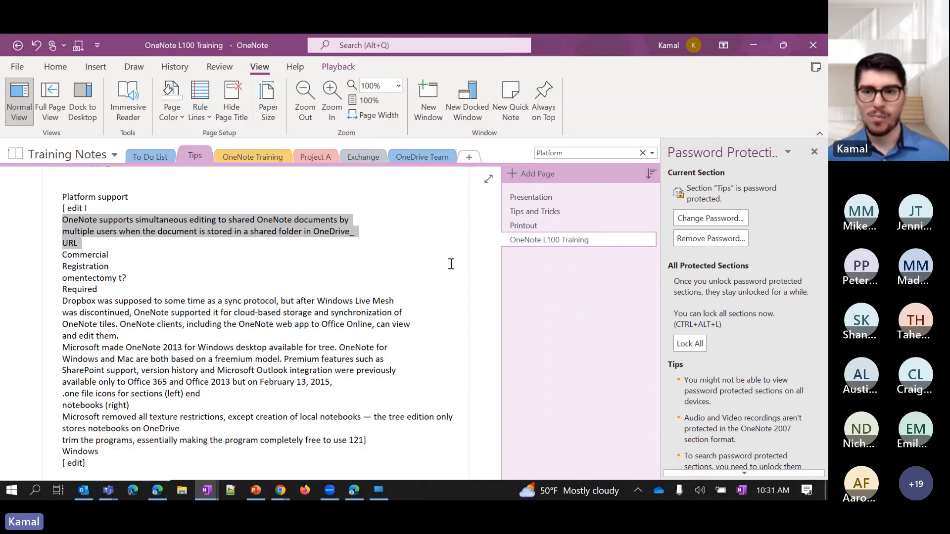
# Dismiss the password protection settings, deselect the text, and view the slide printout on the "Presentation" page.
pyautogui.click(814, 152)
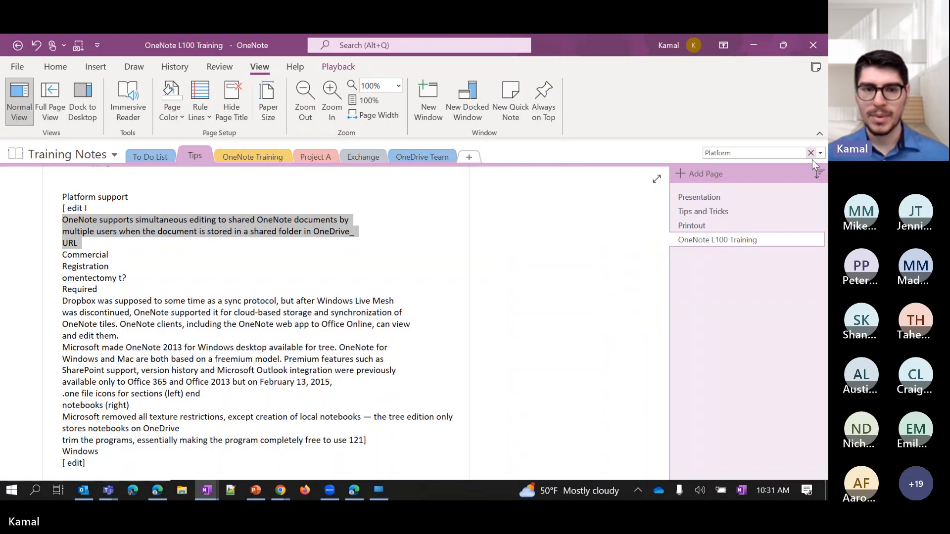
pyautogui.click(587, 285)
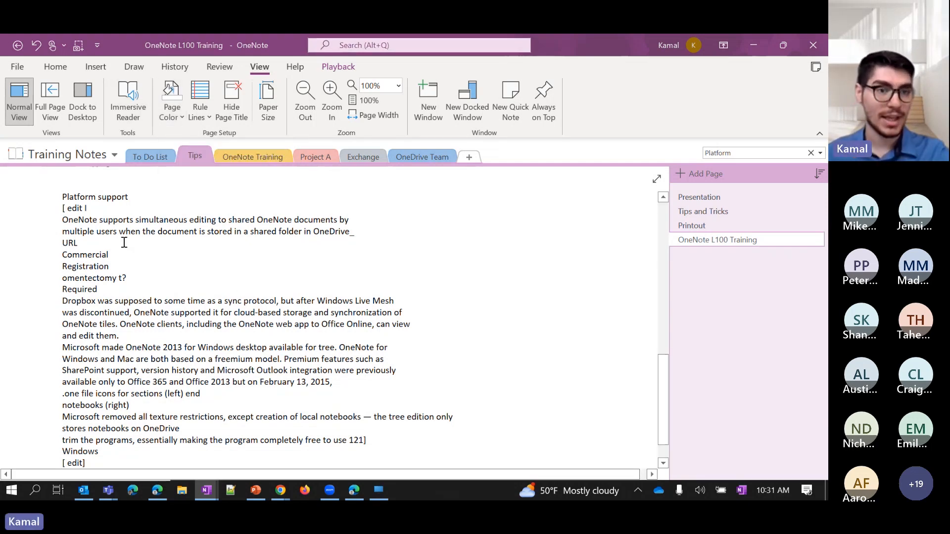
pyautogui.click(96, 70)
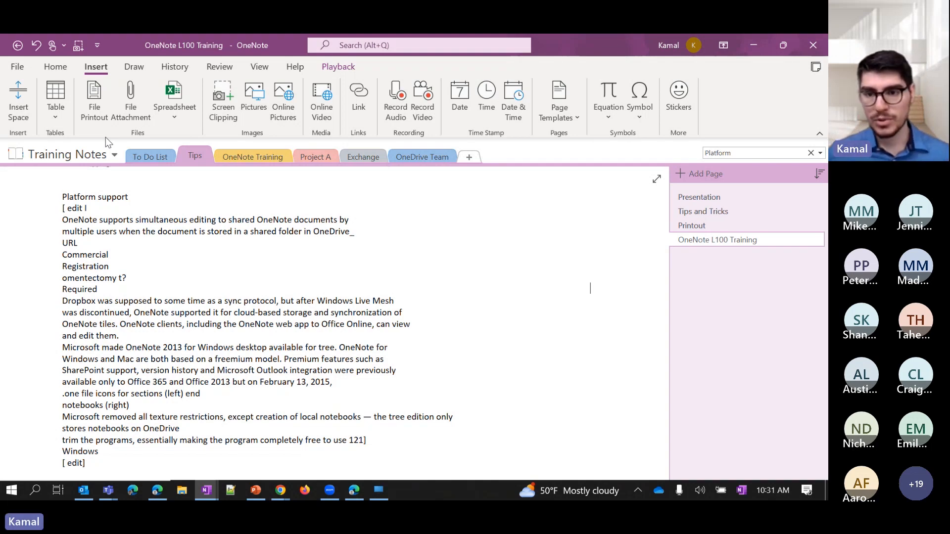
pyautogui.click(687, 200)
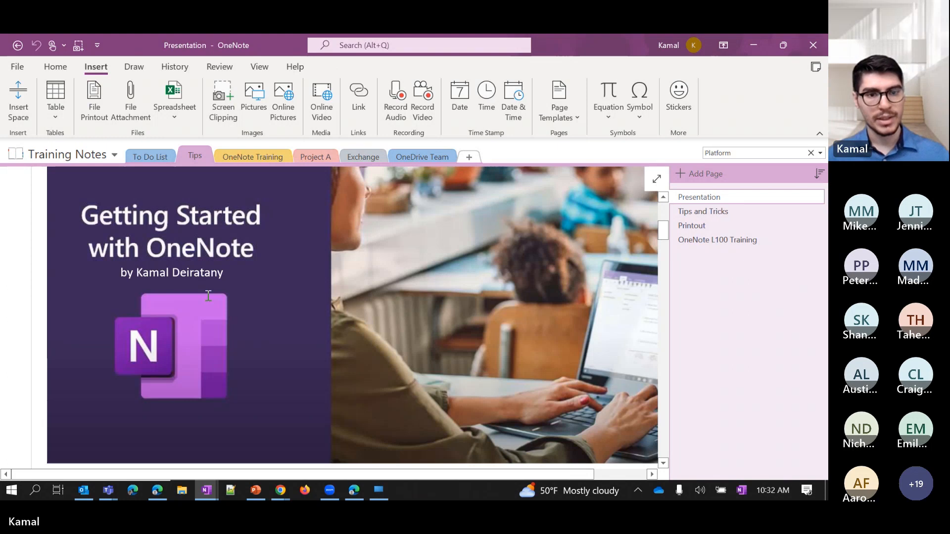
pyautogui.scroll(-5, 353, 297)
# Add a new page to the "Tips" section and insert the "OneNote Training L100" PowerPoint file as a printout.
pyautogui.click(714, 175)
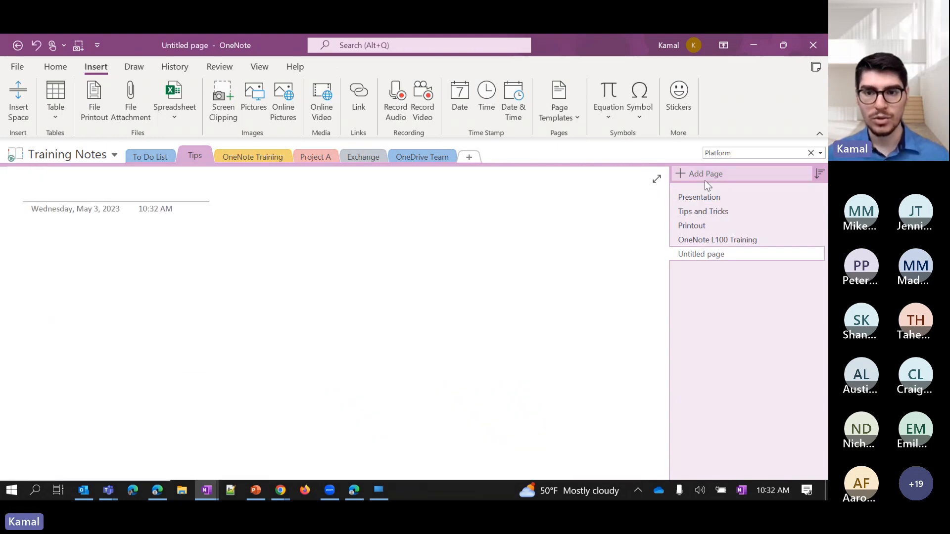
pyautogui.click(102, 96)
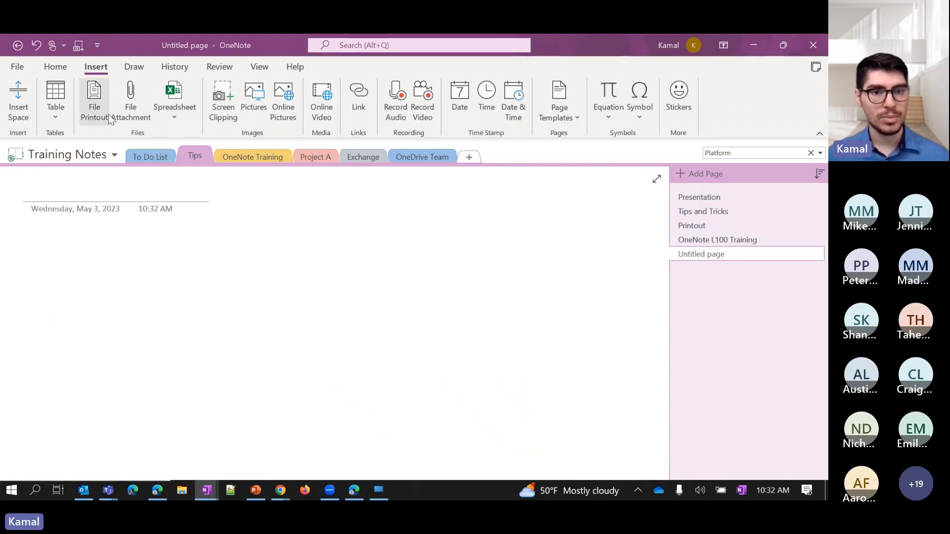
pyautogui.click(178, 148)
pyautogui.click(403, 363)
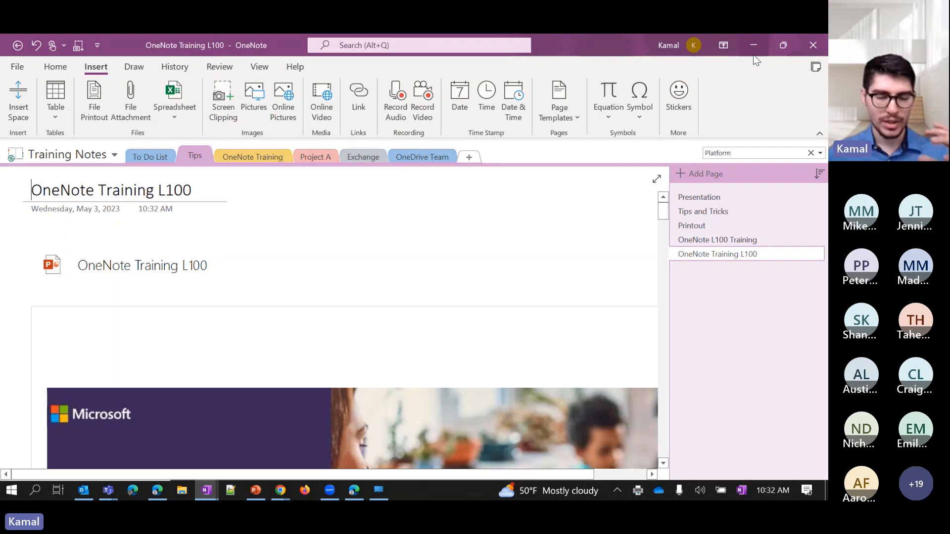
# Look through the first slide of the PowerPoint printout inserted on the "OneNote Training L100" page.
pyautogui.scroll(-5, 401, 323)
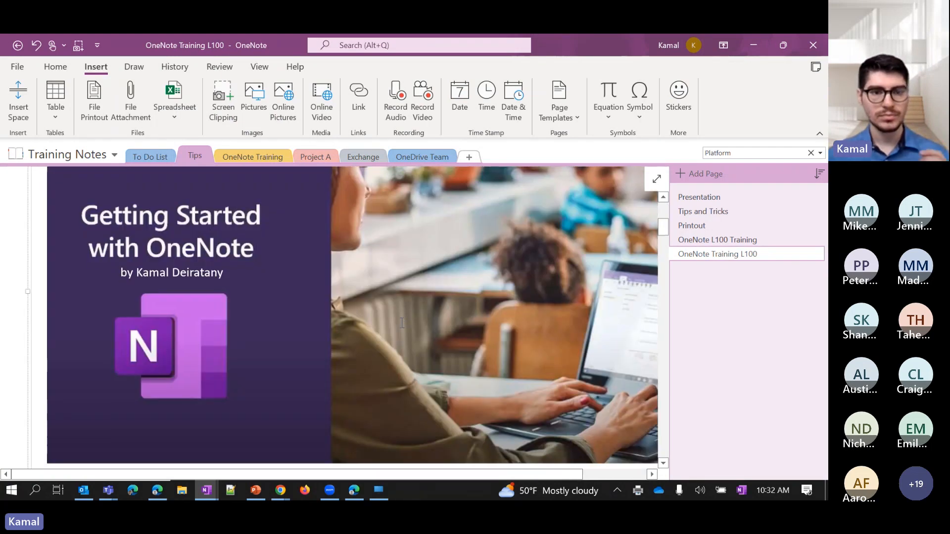
pyautogui.scroll(1, 401, 323)
pyautogui.scroll(3, 402, 323)
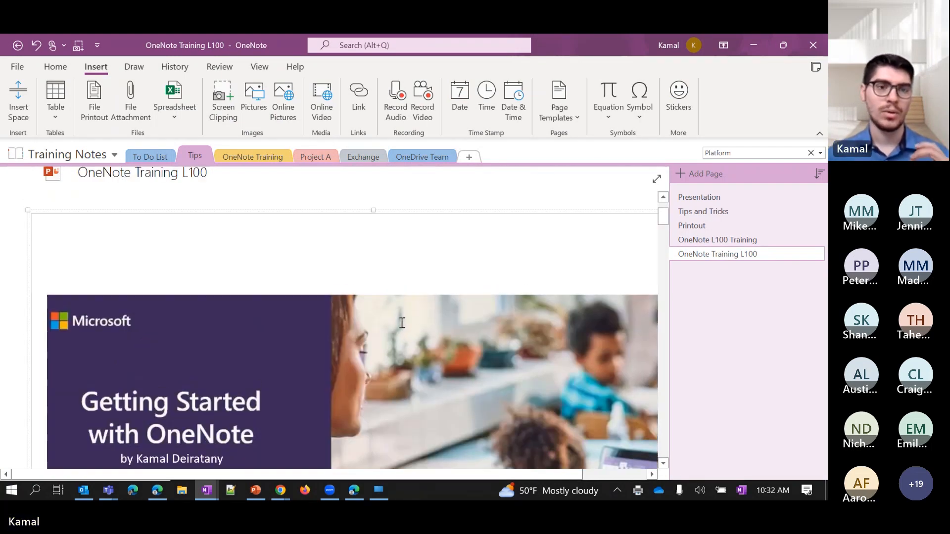
pyautogui.scroll(-5, 163, 276)
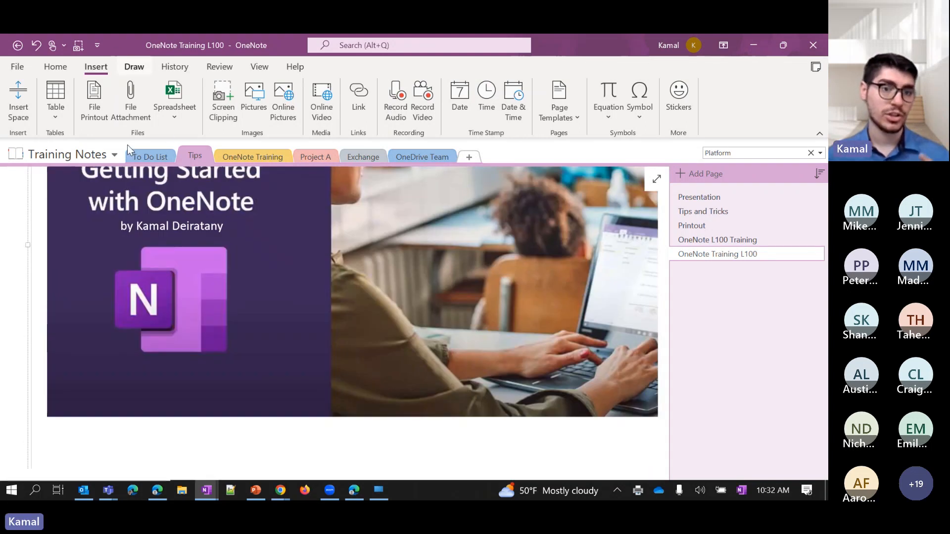
pyautogui.scroll(5, 114, 229)
pyautogui.scroll(-2, 133, 297)
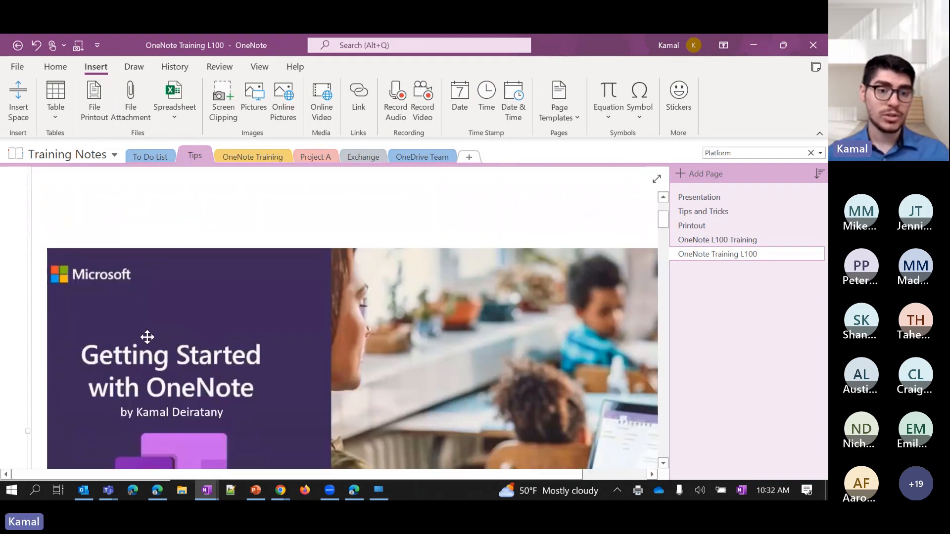
pyautogui.scroll(-8, 147, 337)
pyautogui.scroll(7, 175, 276)
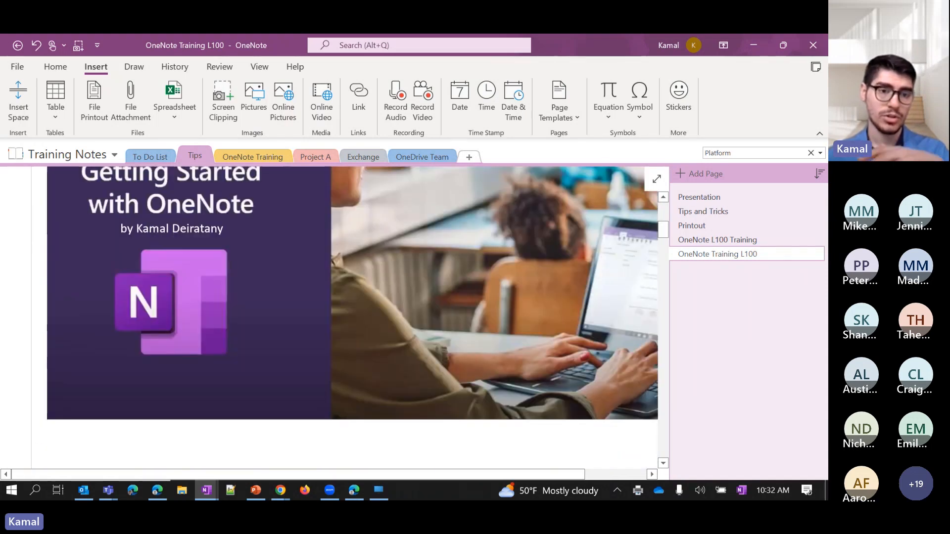
# Set the printout's title slide picture as the page background and return to the page title.
pyautogui.rightClick(175, 275)
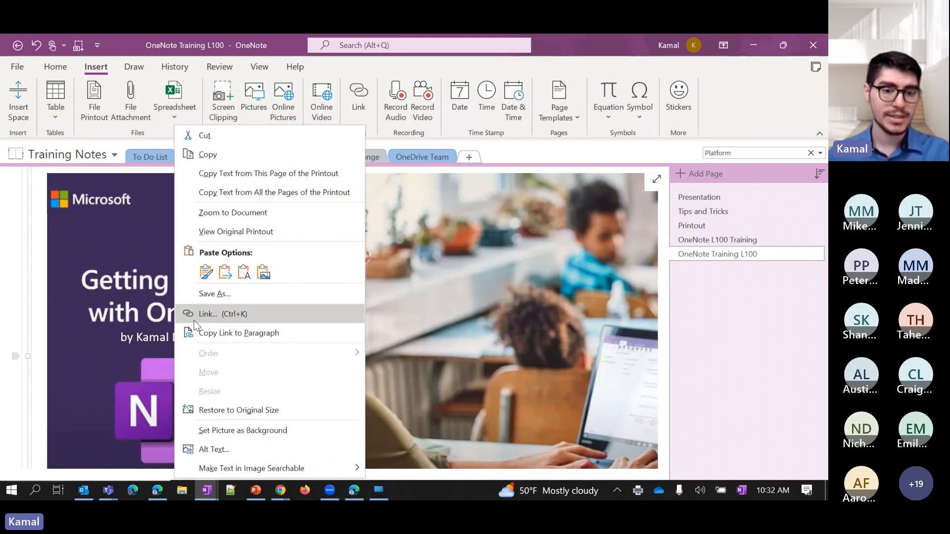
pyautogui.click(227, 430)
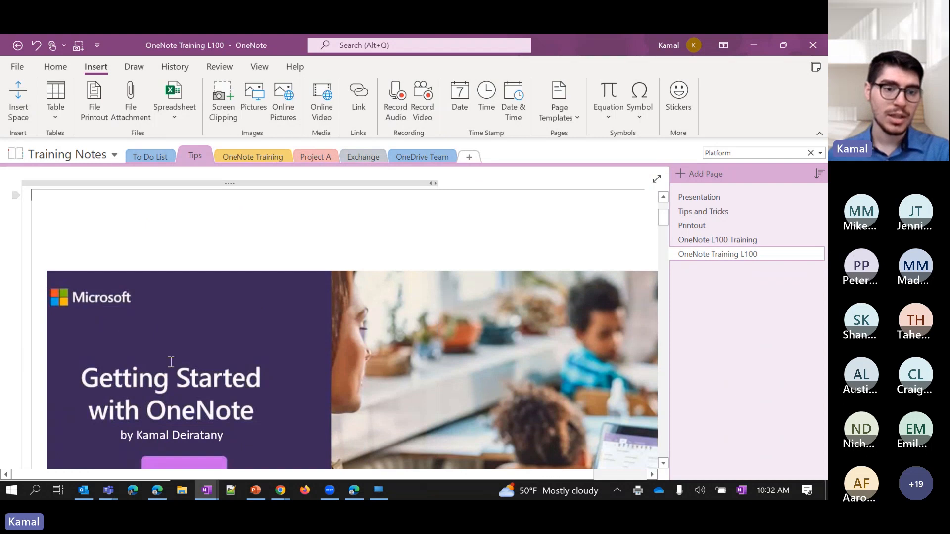
pyautogui.scroll(-2, 171, 361)
pyautogui.scroll(4, 171, 362)
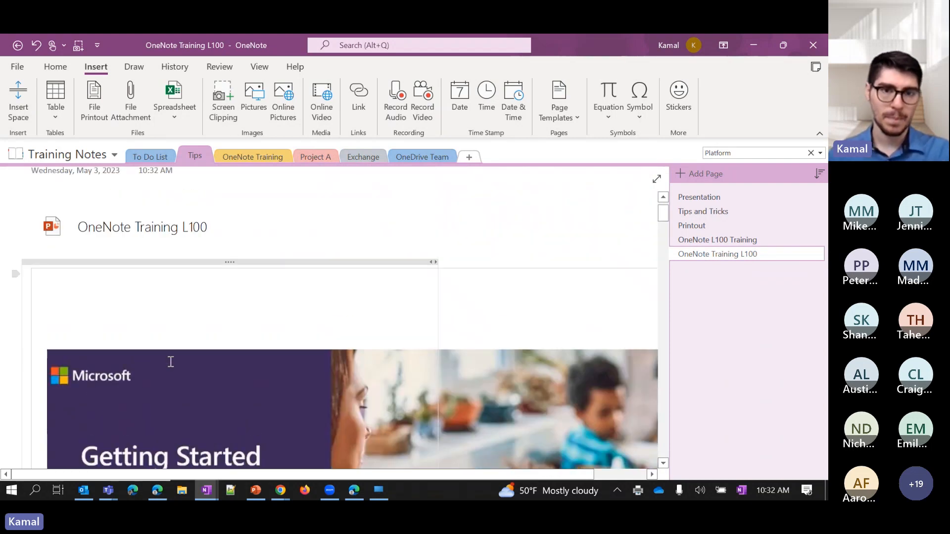
pyautogui.scroll(1, 171, 361)
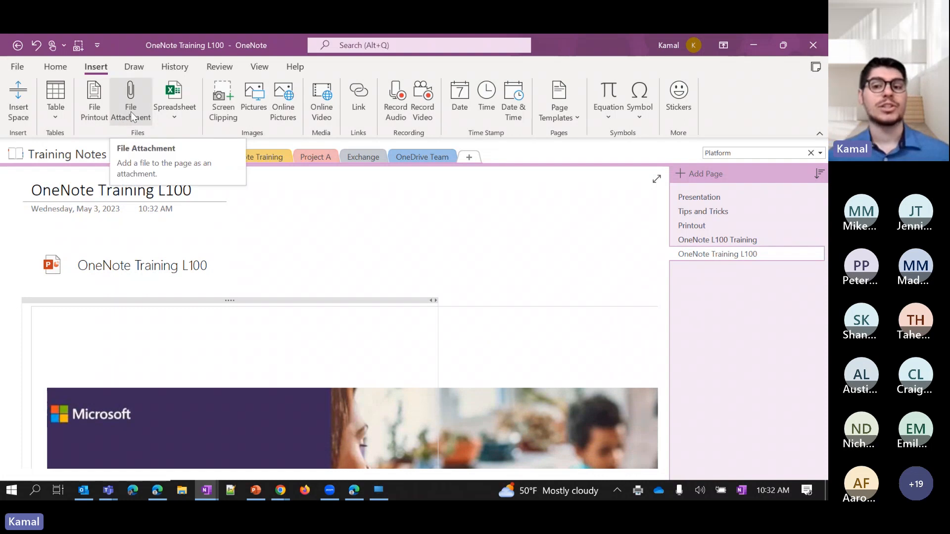
# On the "OneNote L100 Training" page, attach "OneNote Training L100.pptx" as a file below "You keep taking notes".
pyautogui.click(710, 198)
pyautogui.click(732, 242)
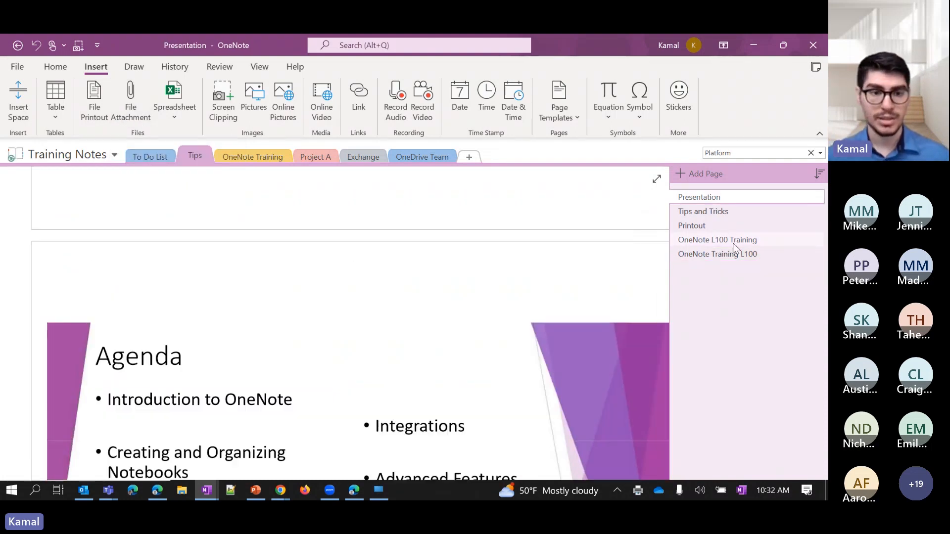
pyautogui.scroll(10, 246, 312)
pyautogui.scroll(-3, 181, 359)
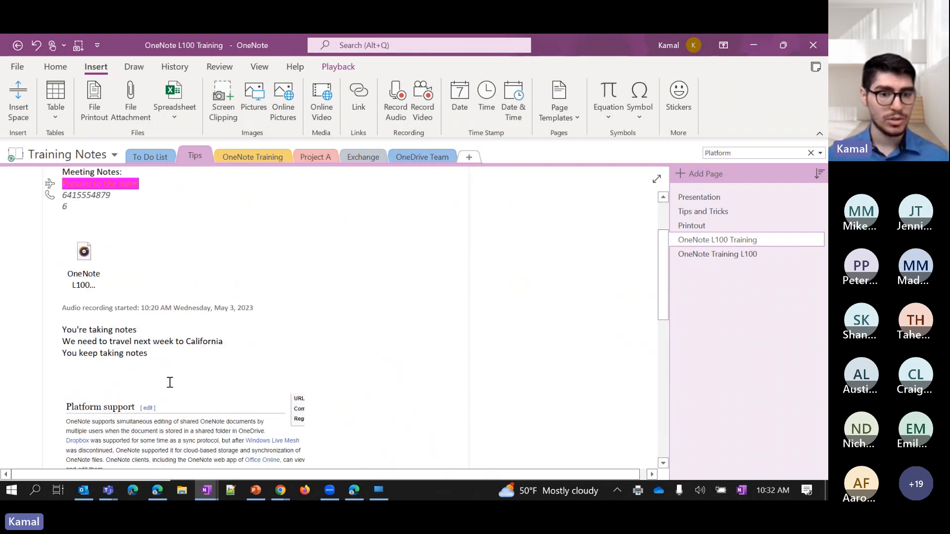
pyautogui.click(175, 365)
pyautogui.press('Return')
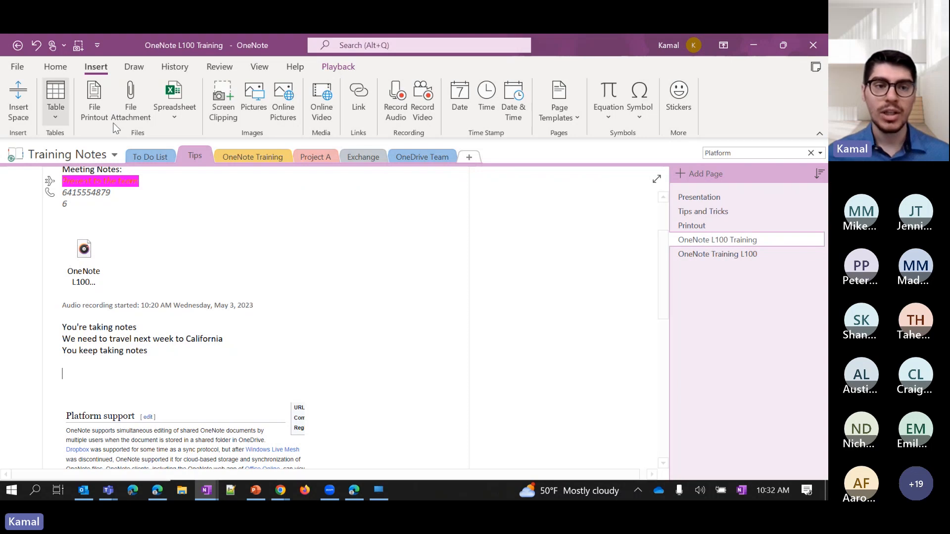
pyautogui.click(131, 97)
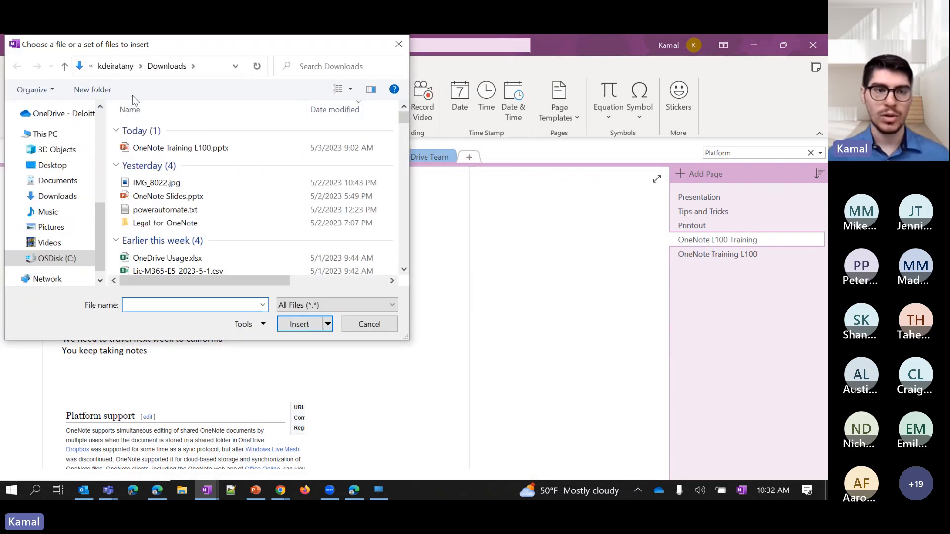
pyautogui.doubleClick(175, 148)
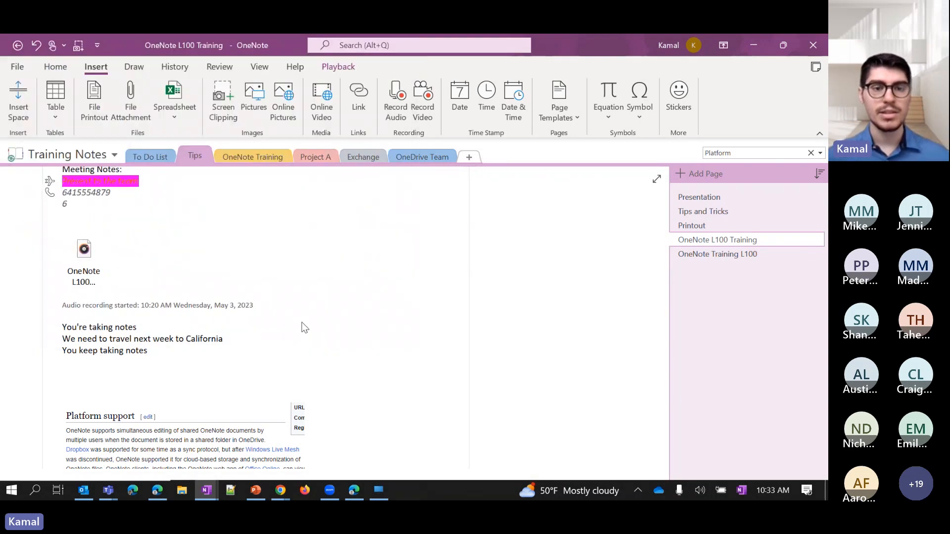
pyautogui.click(399, 260)
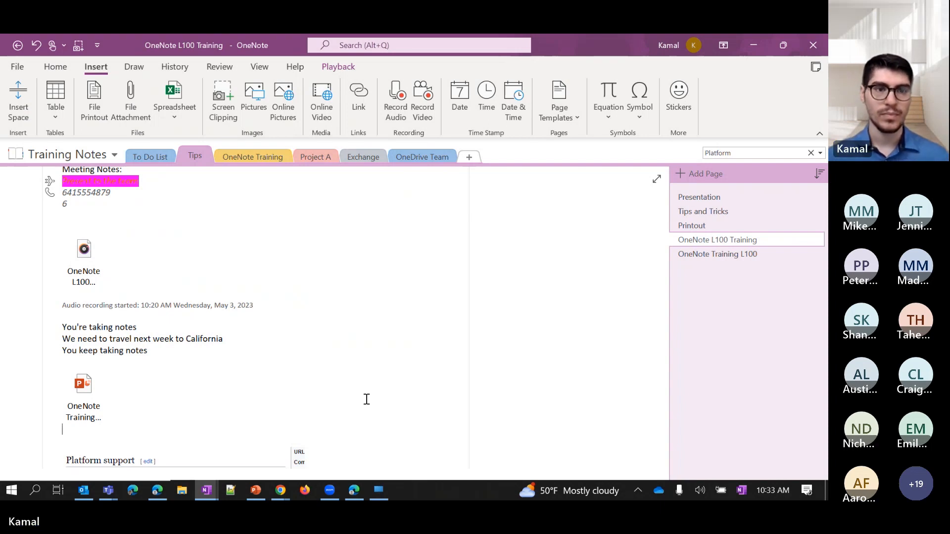
# Review the options for inserting an existing or new Excel spreadsheet, without inserting one.
pyautogui.click(176, 118)
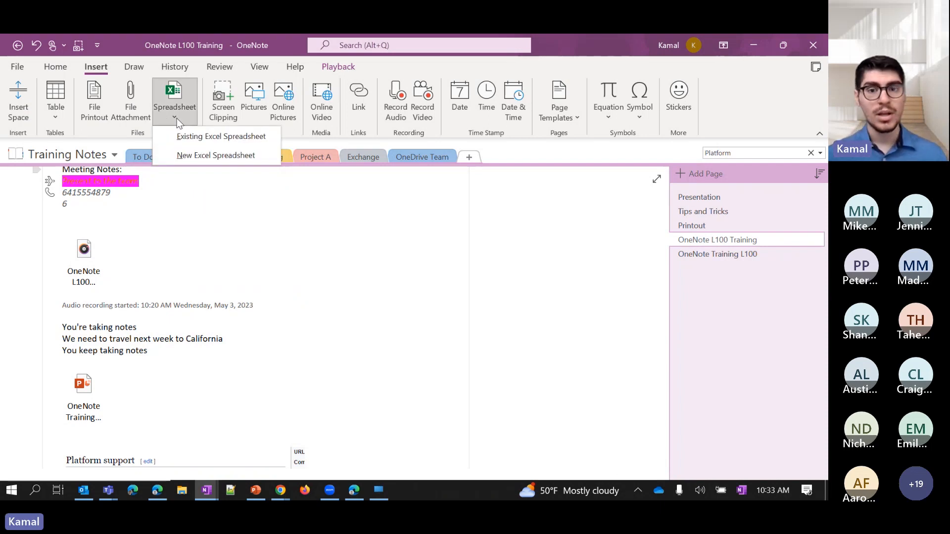
pyautogui.scroll(3, 262, 260)
pyautogui.click(256, 297)
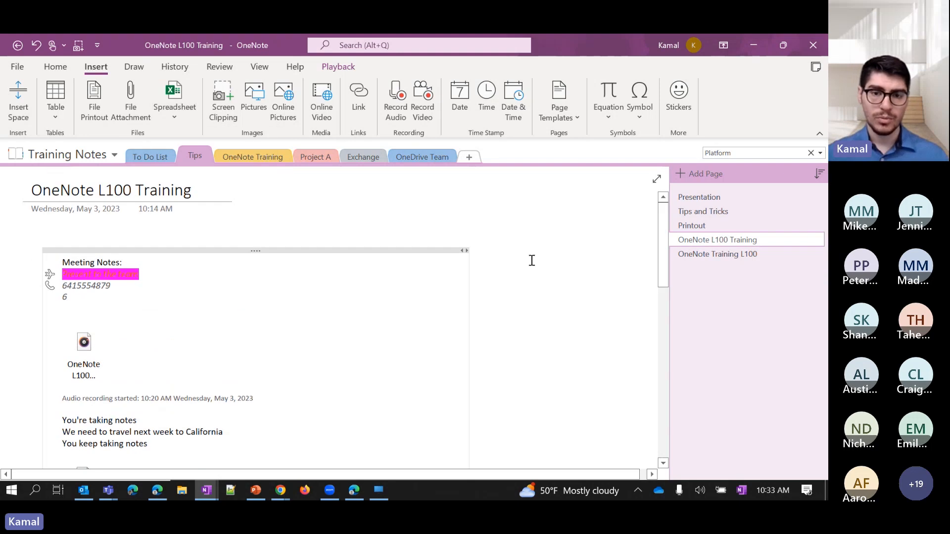
# Narrow the meeting notes container and calculate 250 + 60 +80 in a new note beside it.
pyautogui.moveTo(468, 266); pyautogui.dragTo(346, 266)
pyautogui.click(378, 258)
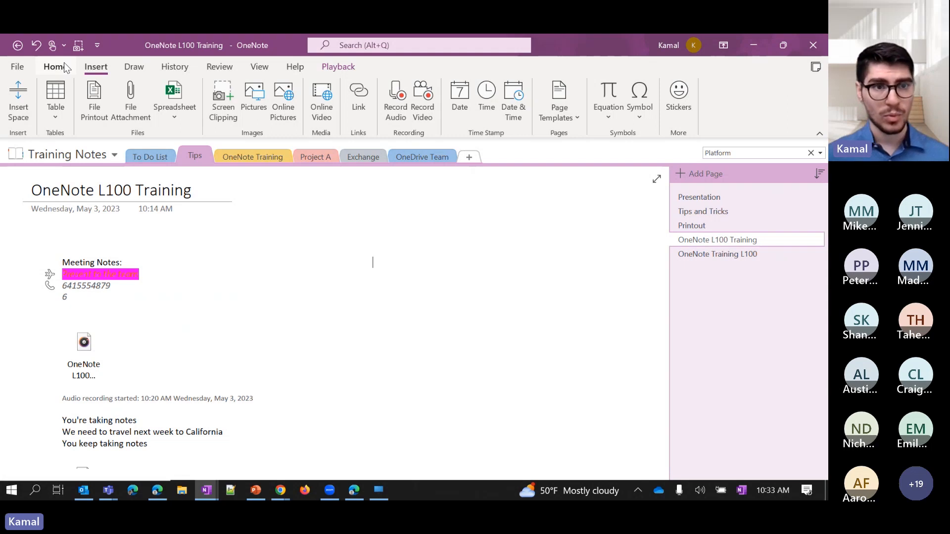
pyautogui.click(180, 113)
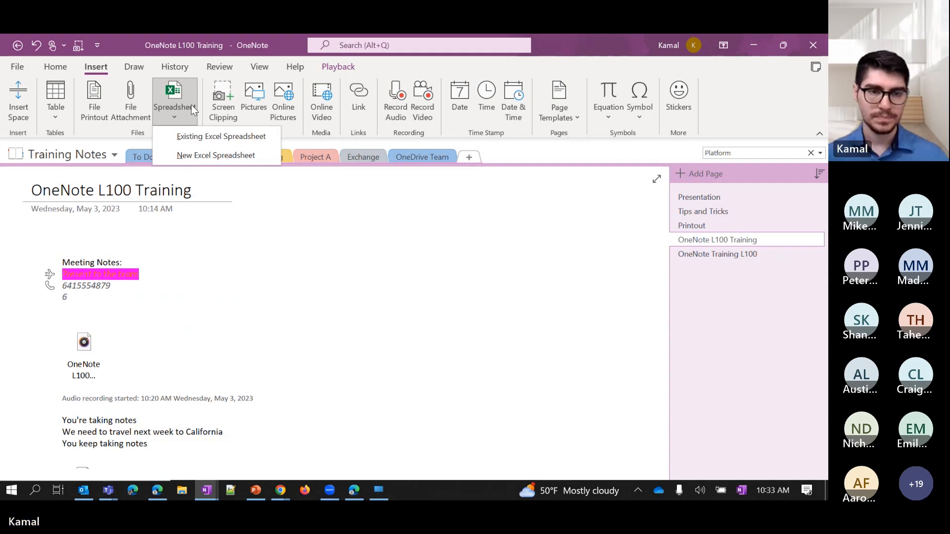
pyautogui.click(538, 250)
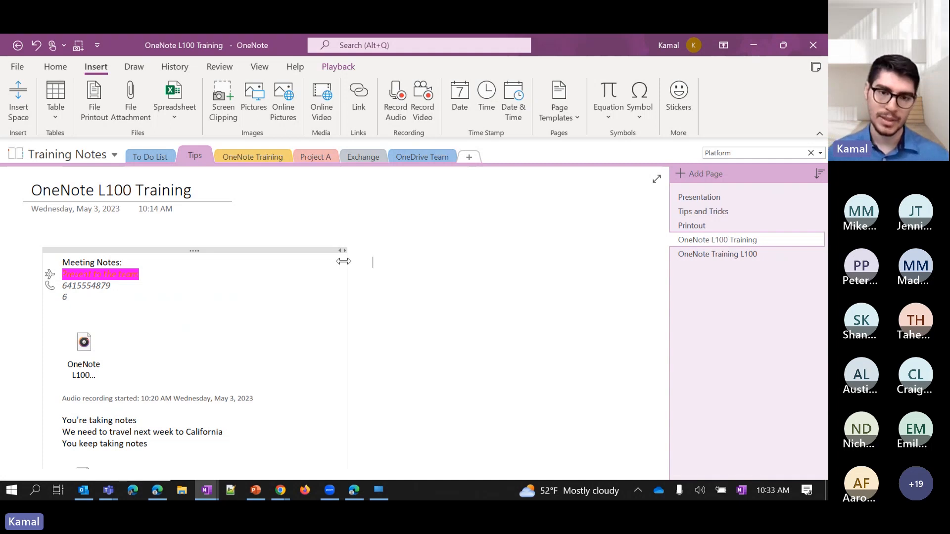
pyautogui.write('250')
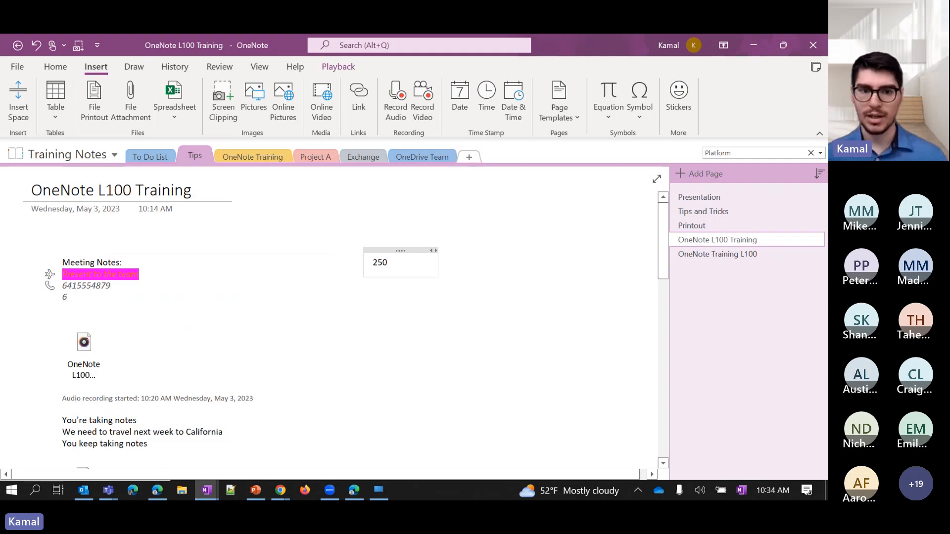
pyautogui.write(' + 60 +80')
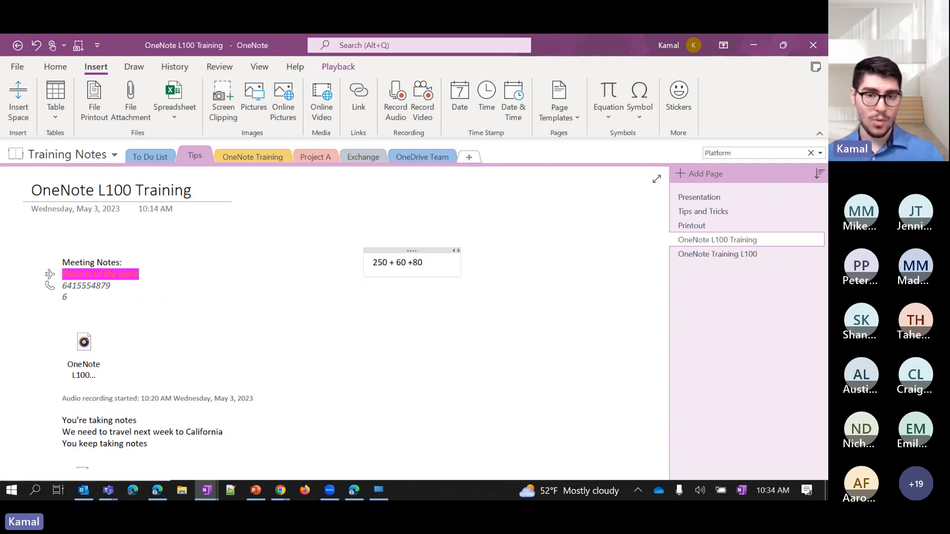
pyautogui.write(' =')
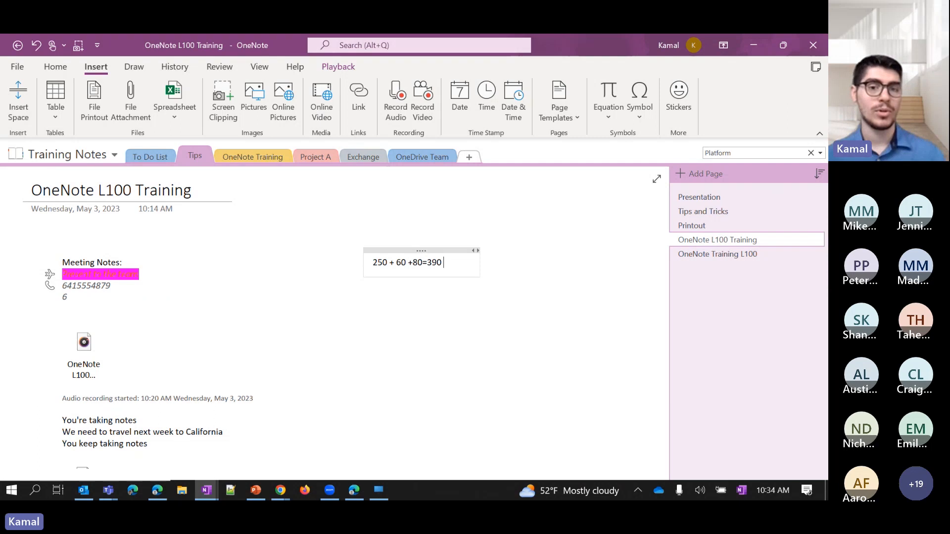
# Select the calculation, review the built-in equations, and convert the selected text into a new equation.
pyautogui.hotkey('ctrl', 'a')
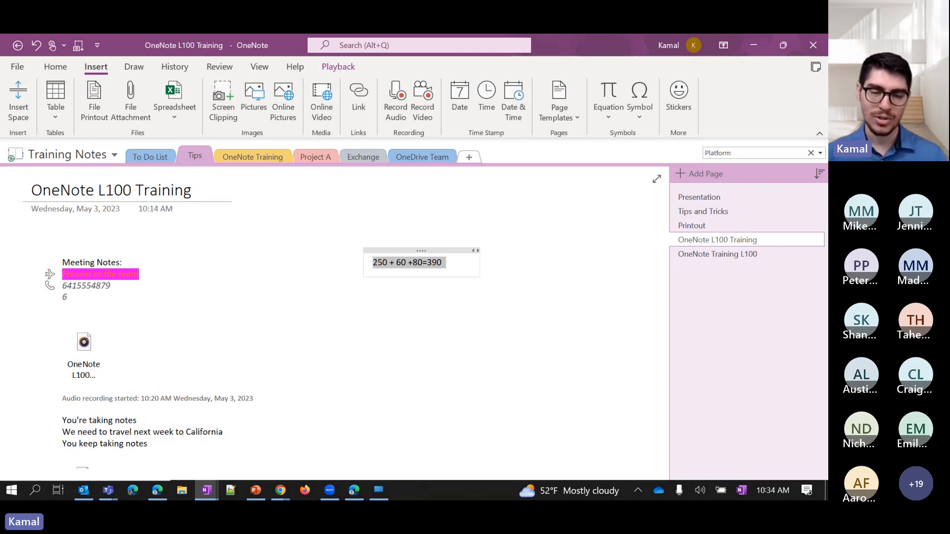
pyautogui.click(607, 115)
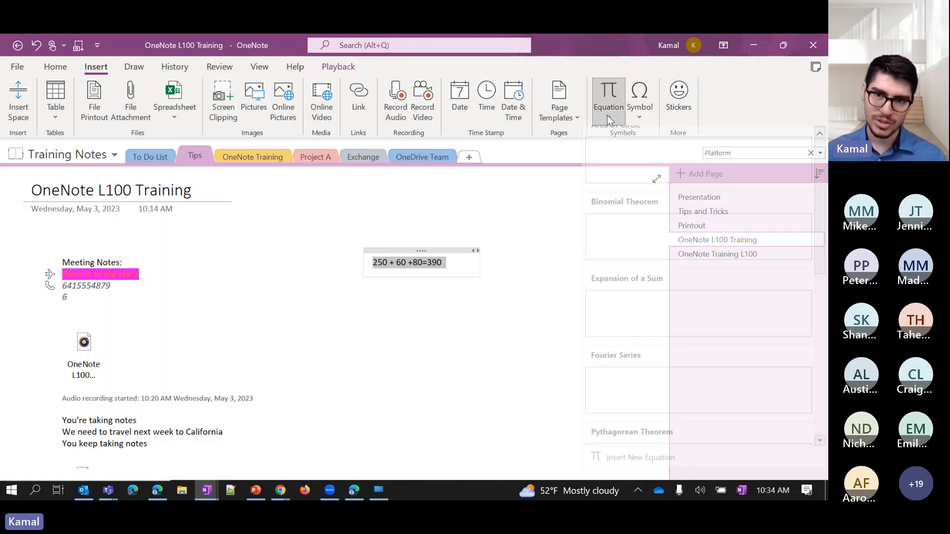
pyautogui.scroll(-5, 663, 447)
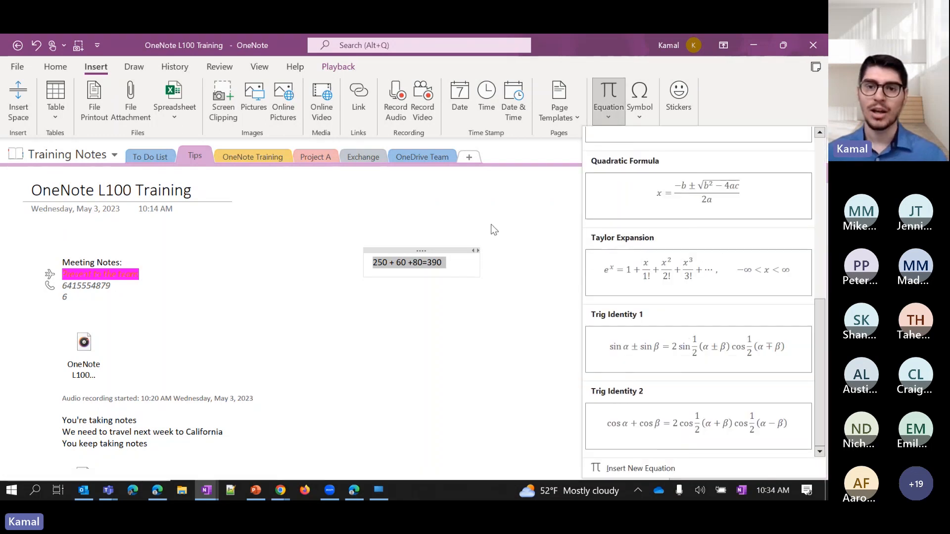
pyautogui.click(491, 225)
pyautogui.click(609, 114)
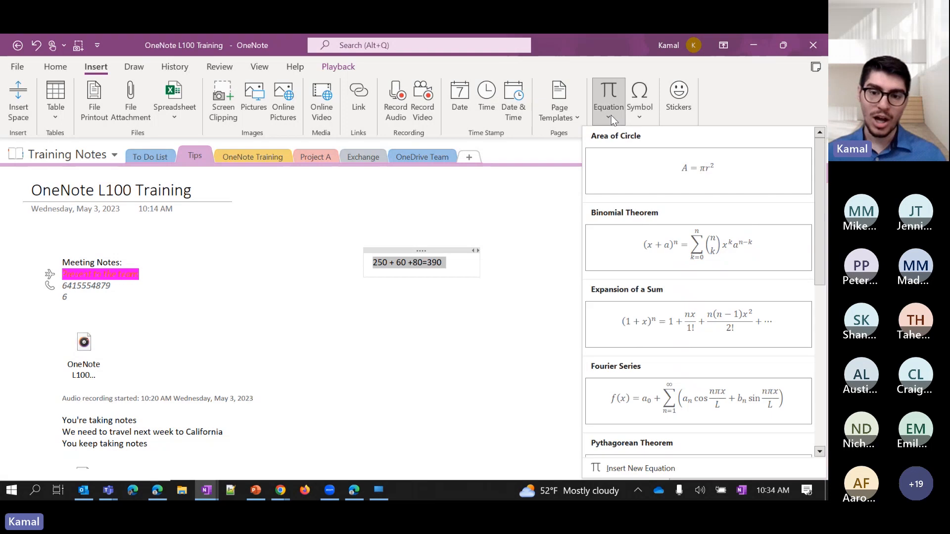
pyautogui.scroll(-6, 661, 440)
pyautogui.click(631, 466)
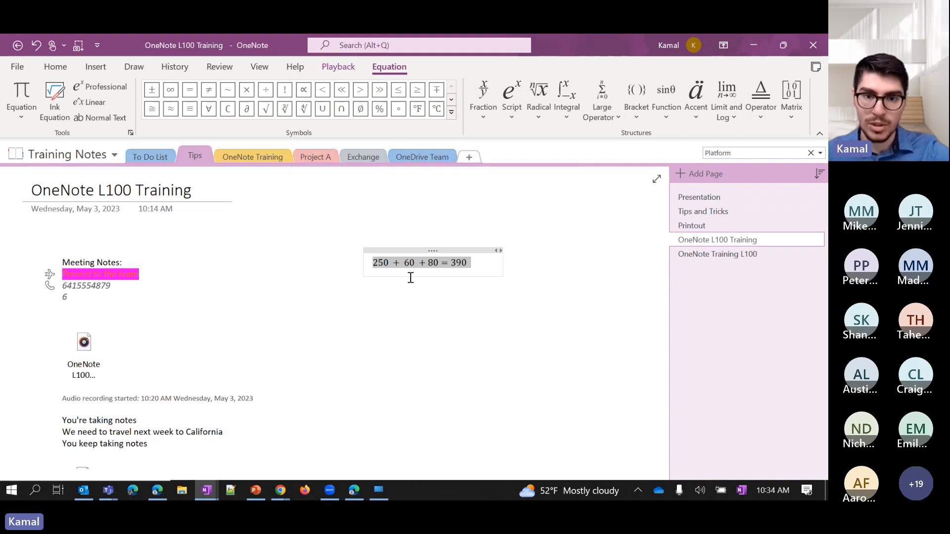
# View the ink equation input for handwritten math, close it without inserting anything, and deselect the equation.
pyautogui.click(55, 97)
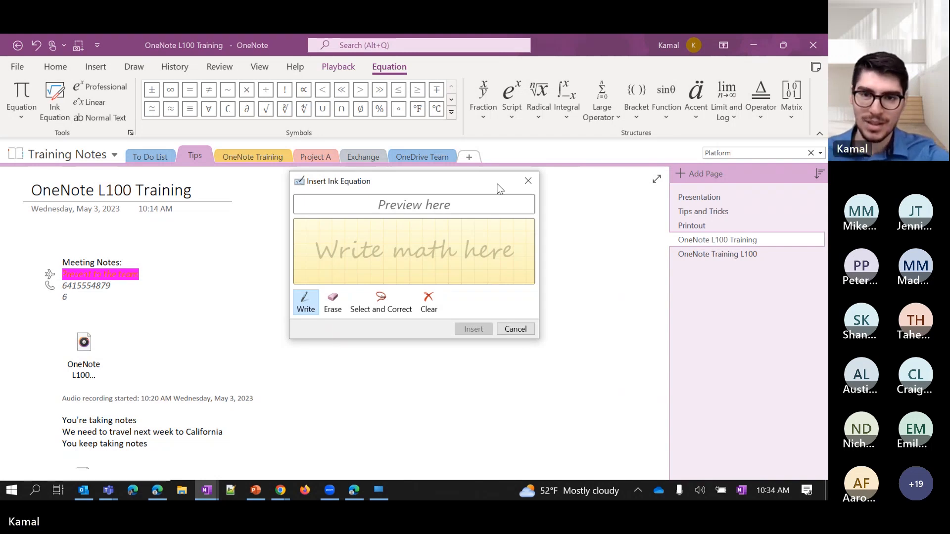
pyautogui.click(528, 181)
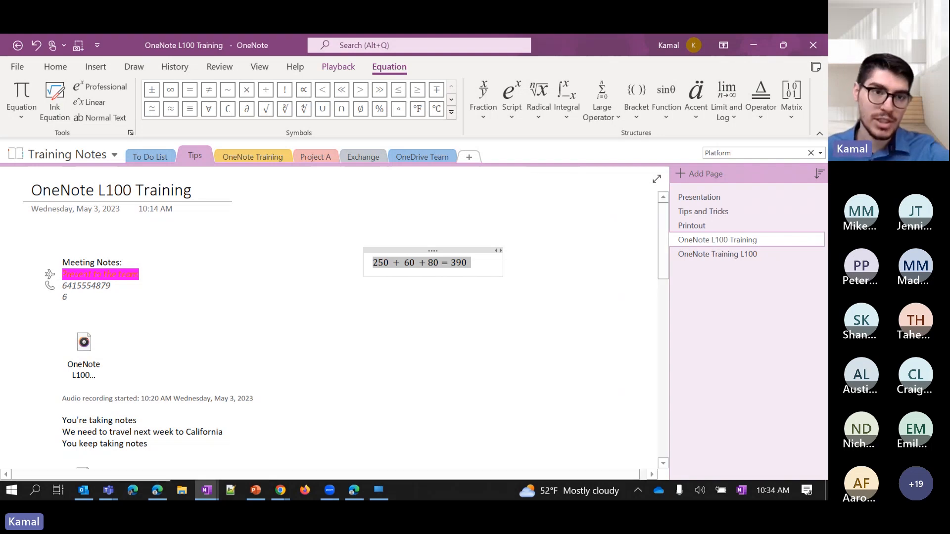
pyautogui.click(551, 216)
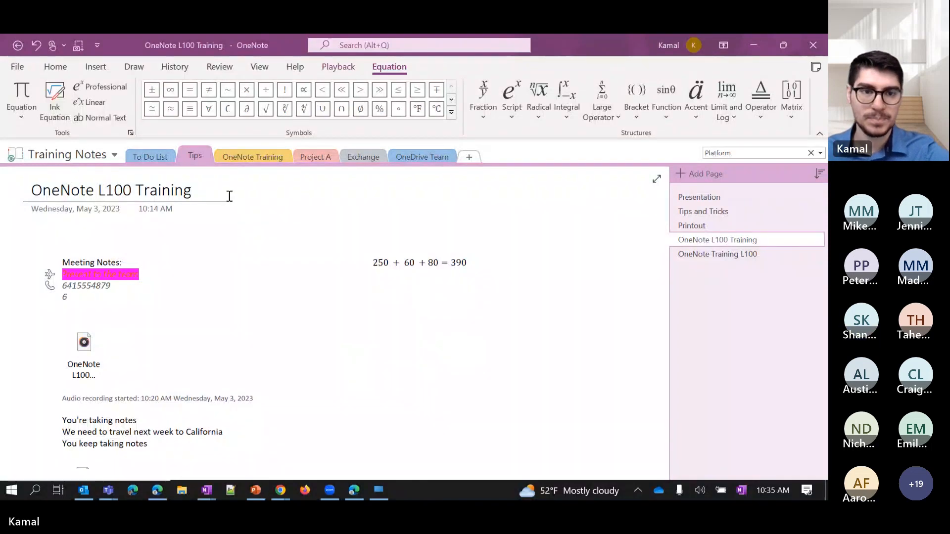
pyautogui.click(379, 69)
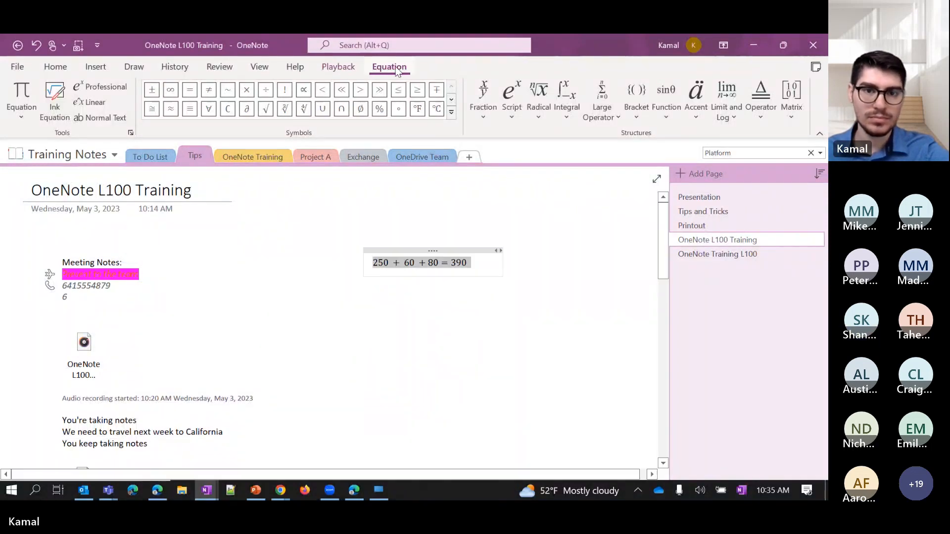
pyautogui.click(346, 70)
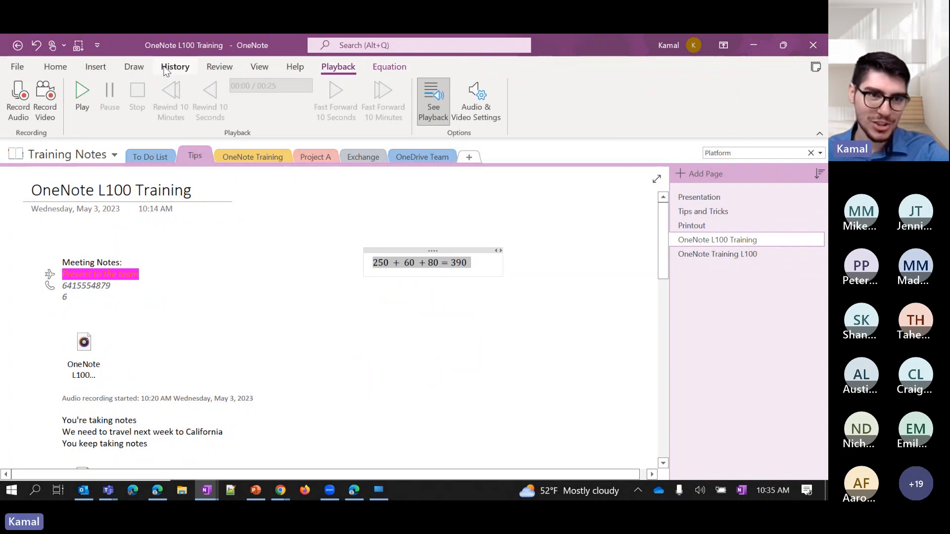
pyautogui.click(96, 67)
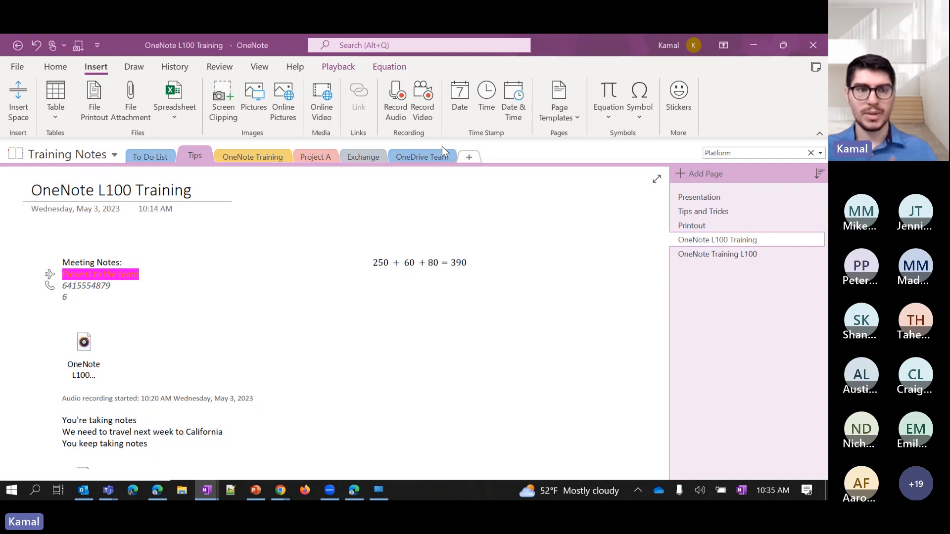
# Pin the notebook list open beside the page and view the available options for the Tips section.
pyautogui.click(111, 155)
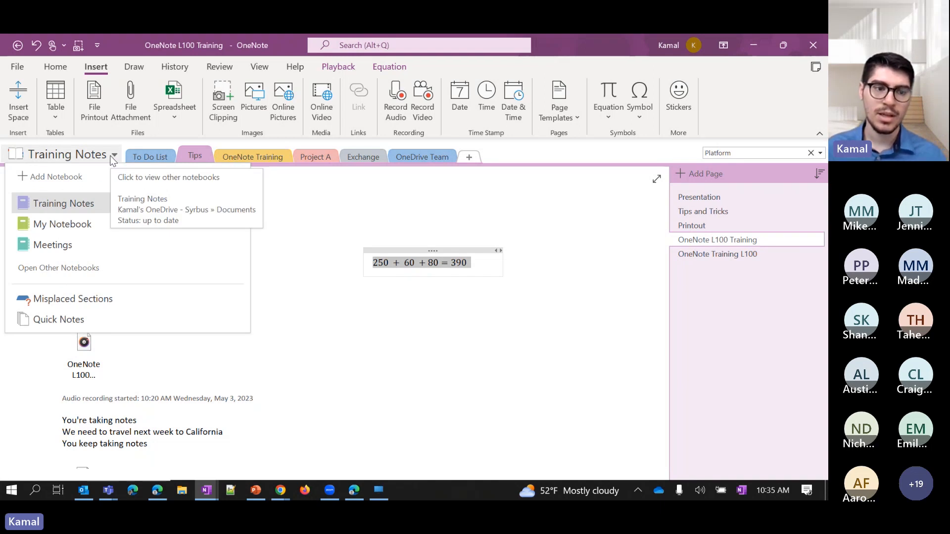
pyautogui.click(242, 182)
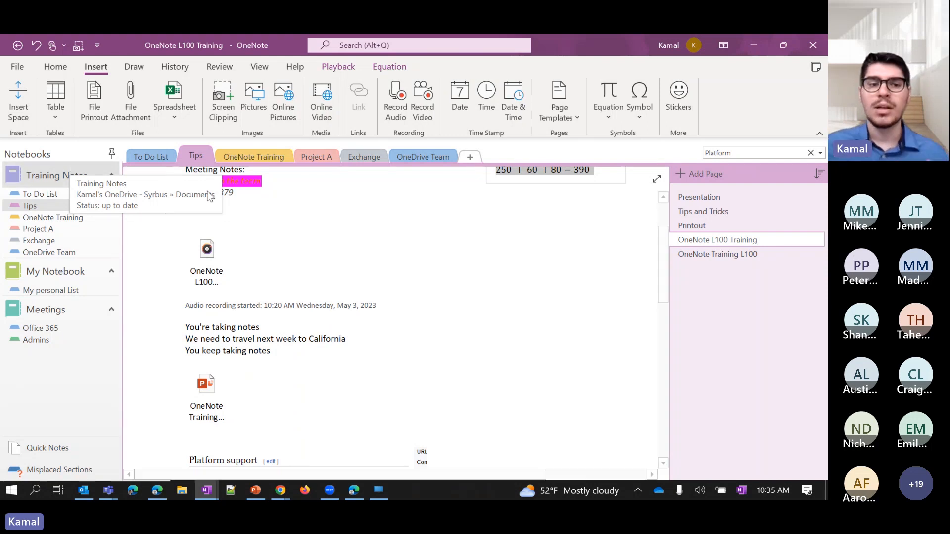
pyautogui.rightClick(194, 156)
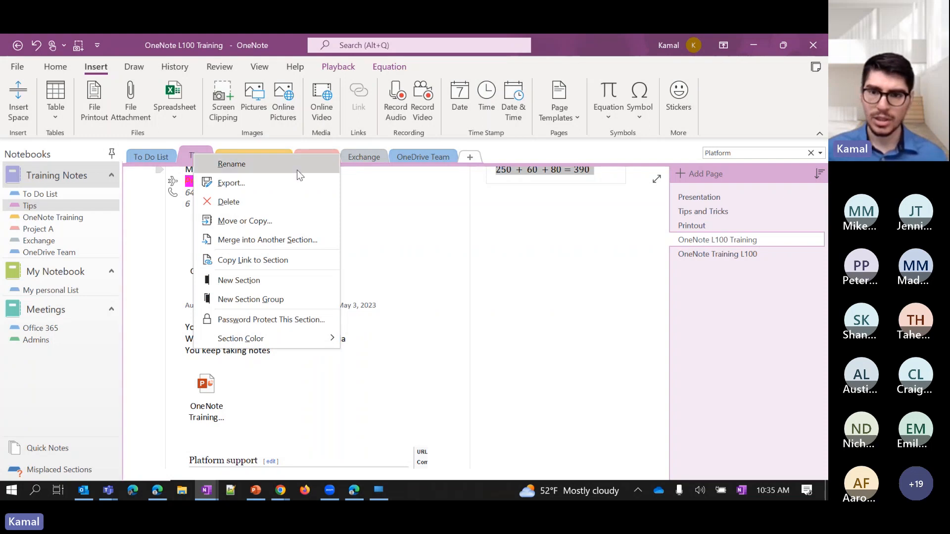
pyautogui.click(725, 348)
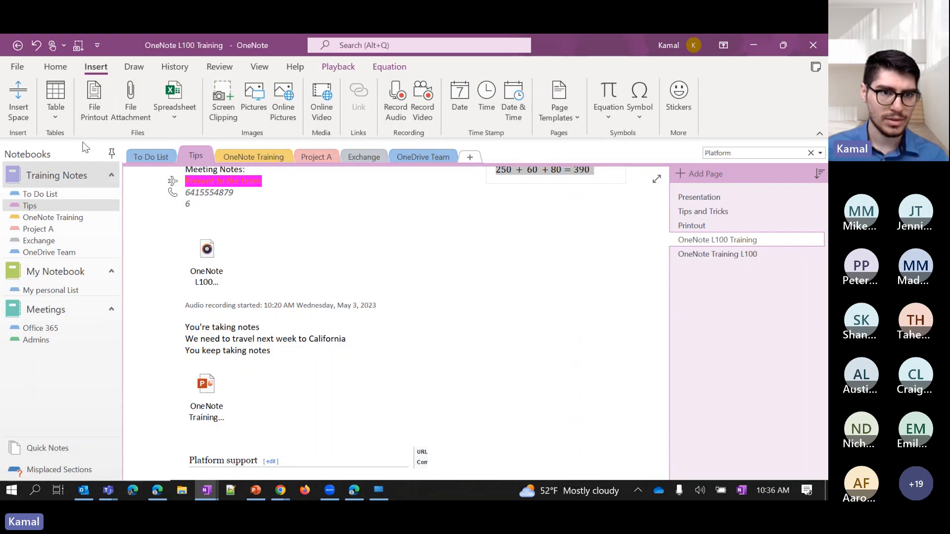
# In the display options, enable moving both the page list and the vertical scroll bar to the left.
pyautogui.click(23, 68)
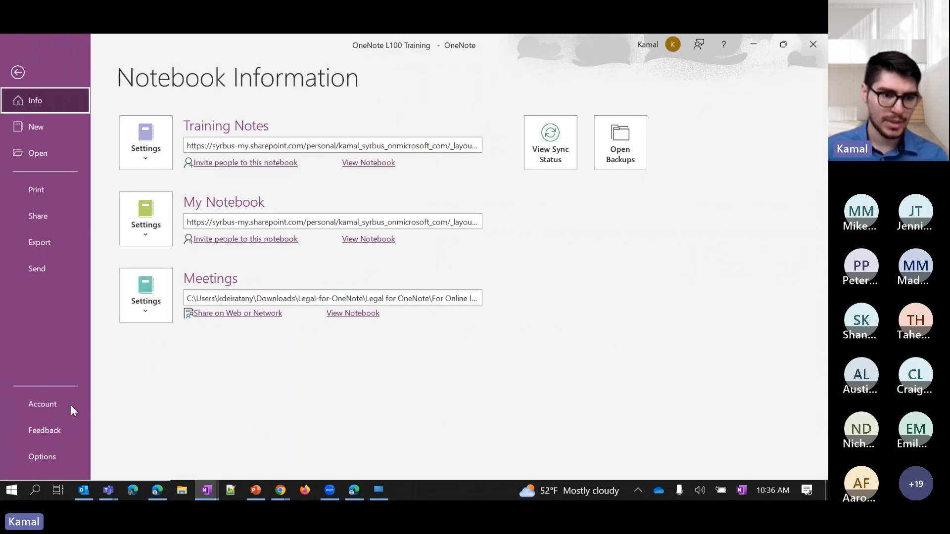
pyautogui.click(44, 462)
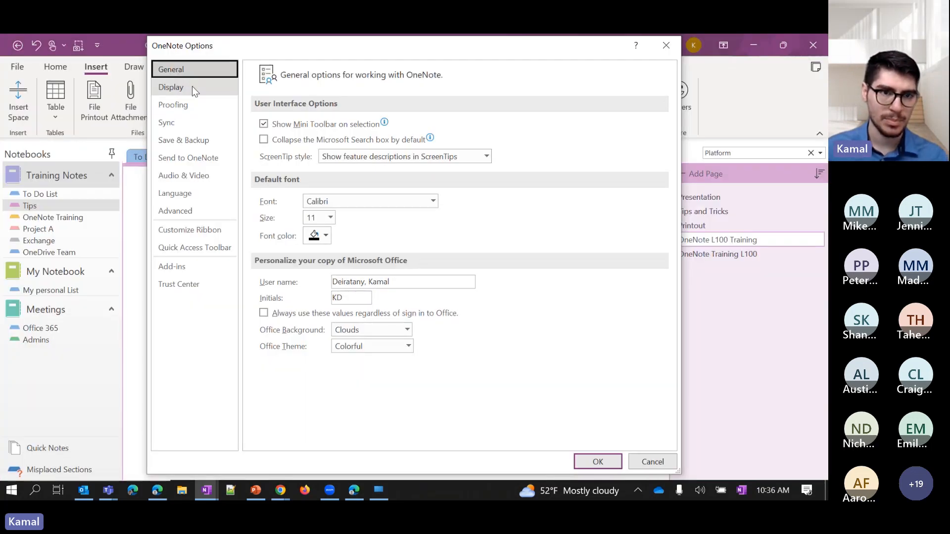
pyautogui.click(192, 87)
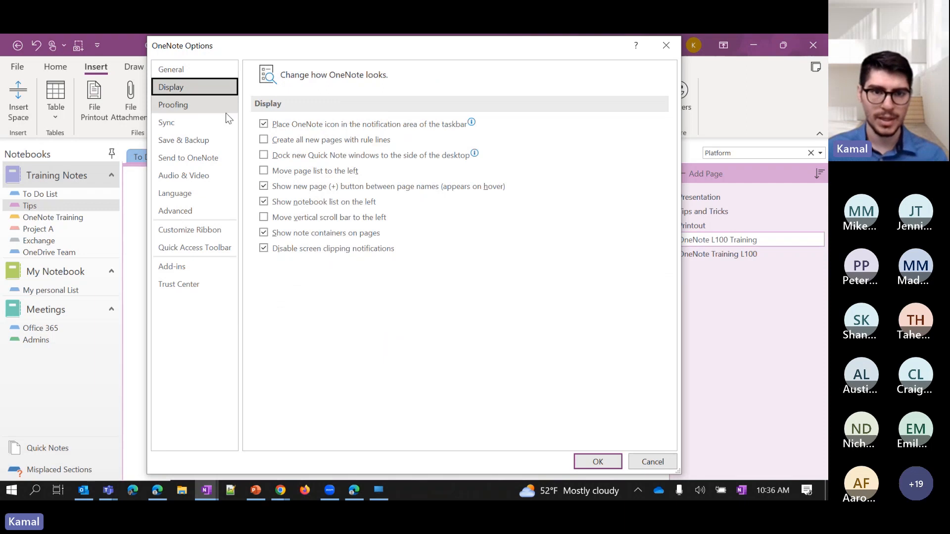
pyautogui.click(290, 174)
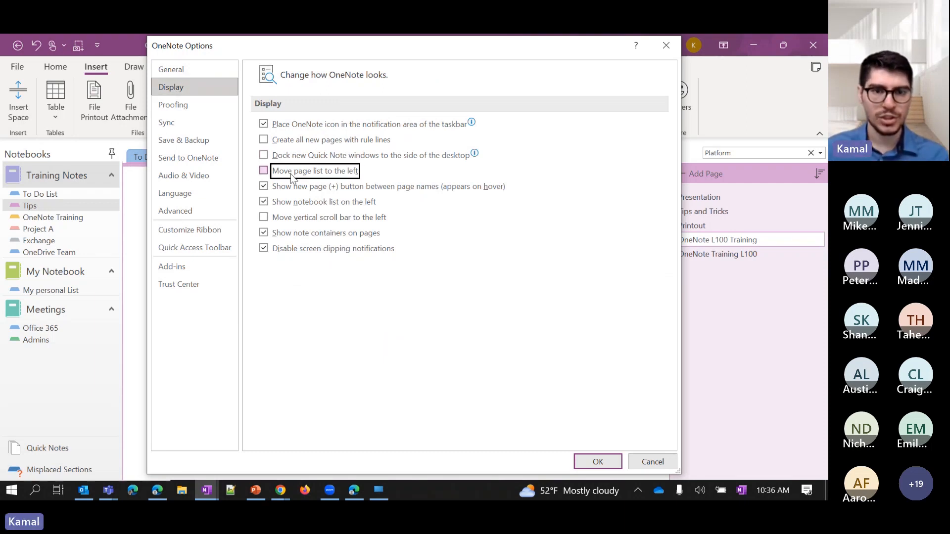
pyautogui.click(290, 173)
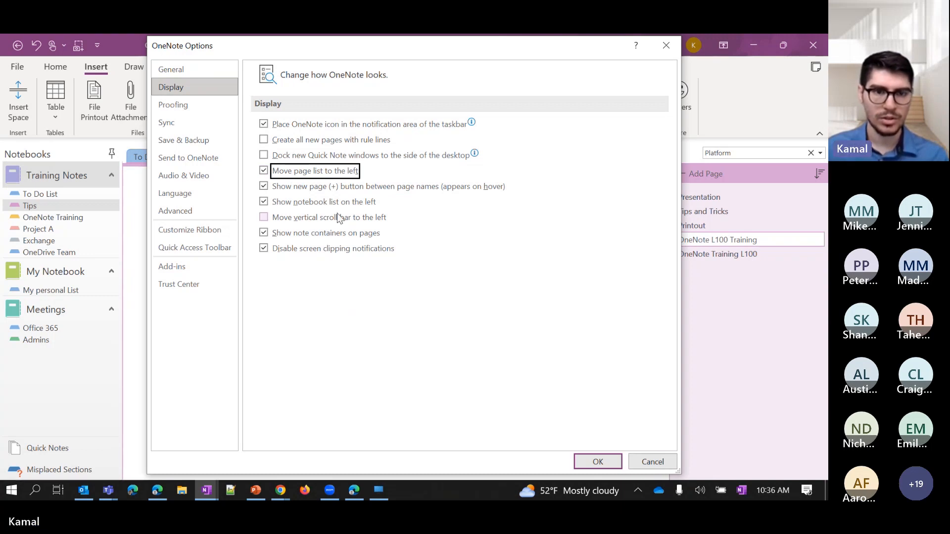
pyautogui.click(338, 217)
pyautogui.click(598, 461)
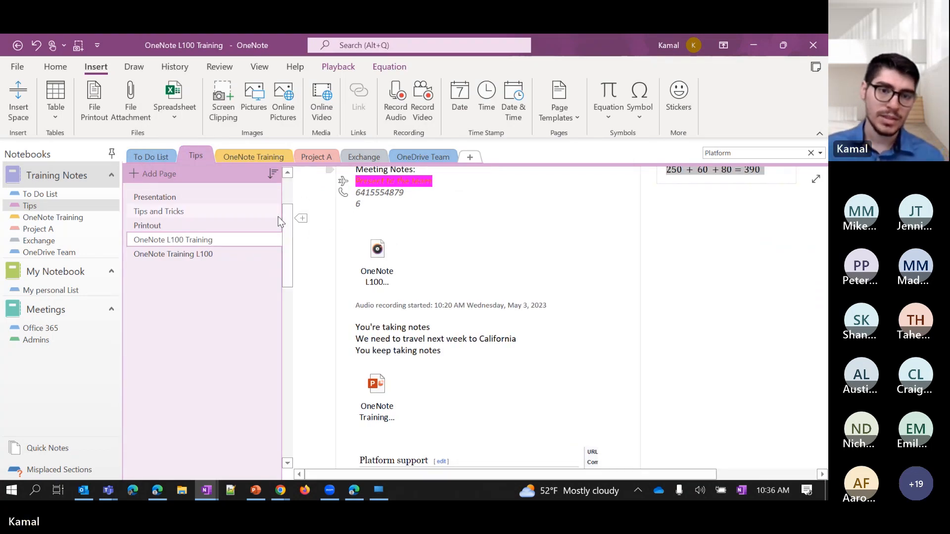
# Narrow the page list and unpin the notebook list.
pyautogui.moveTo(282, 215); pyautogui.dragTo(241, 214)
pyautogui.click(112, 153)
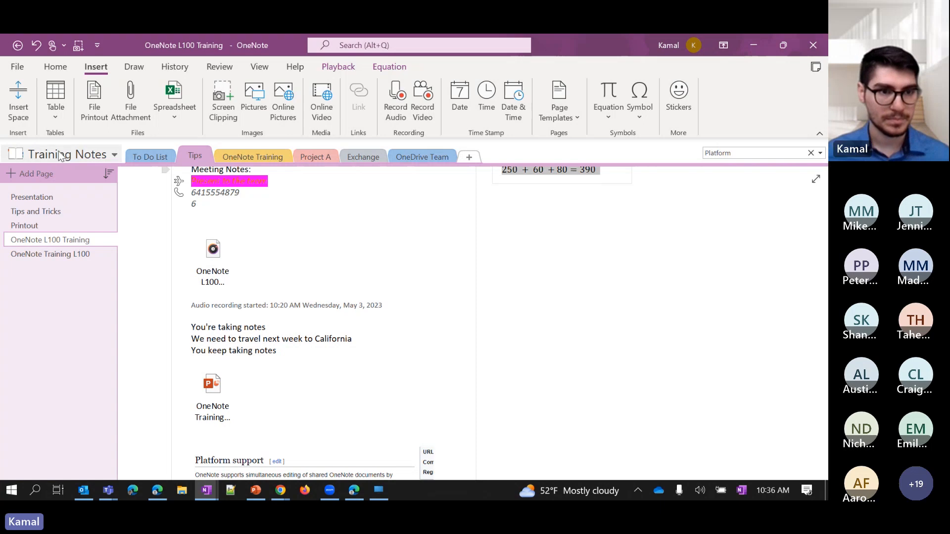
# Disable the display options that move the vertical scroll bar and the page list to the left.
pyautogui.click(20, 71)
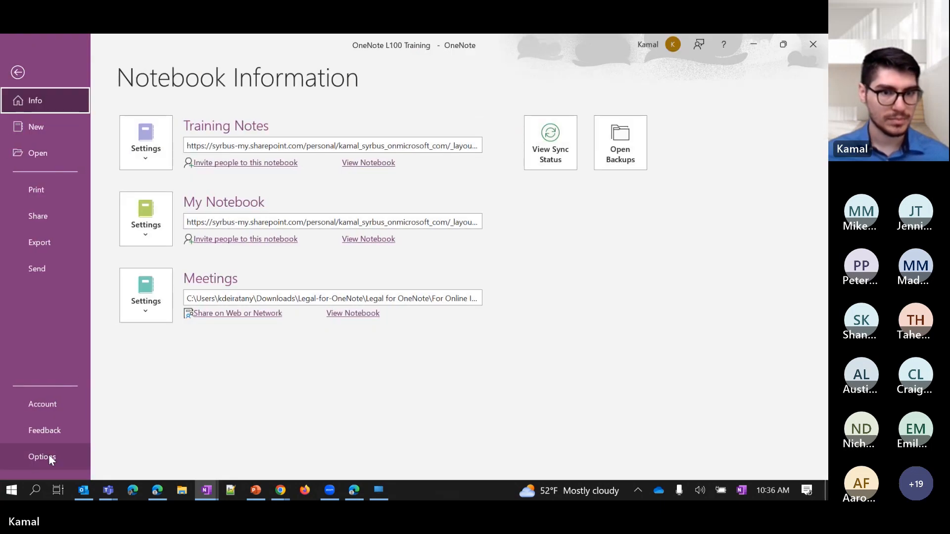
pyautogui.click(44, 453)
pyautogui.click(180, 85)
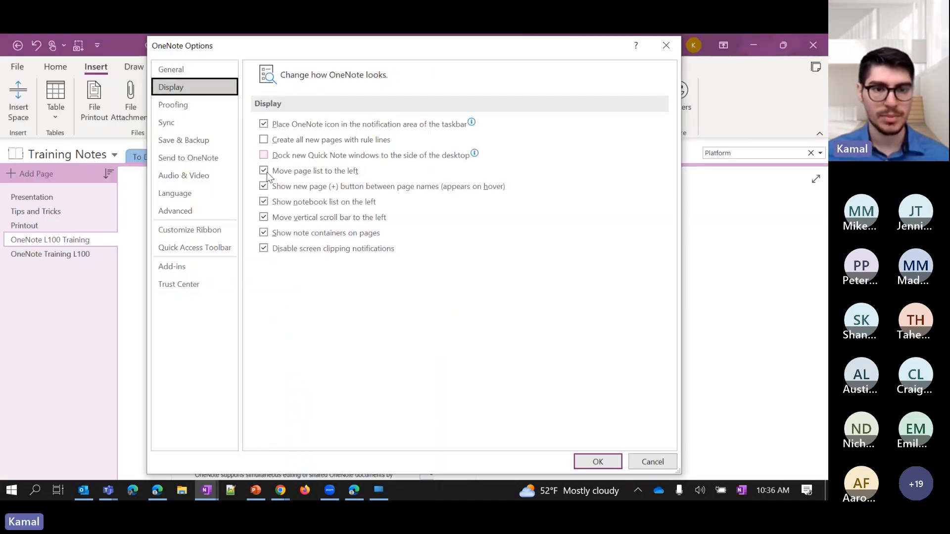
pyautogui.click(263, 215)
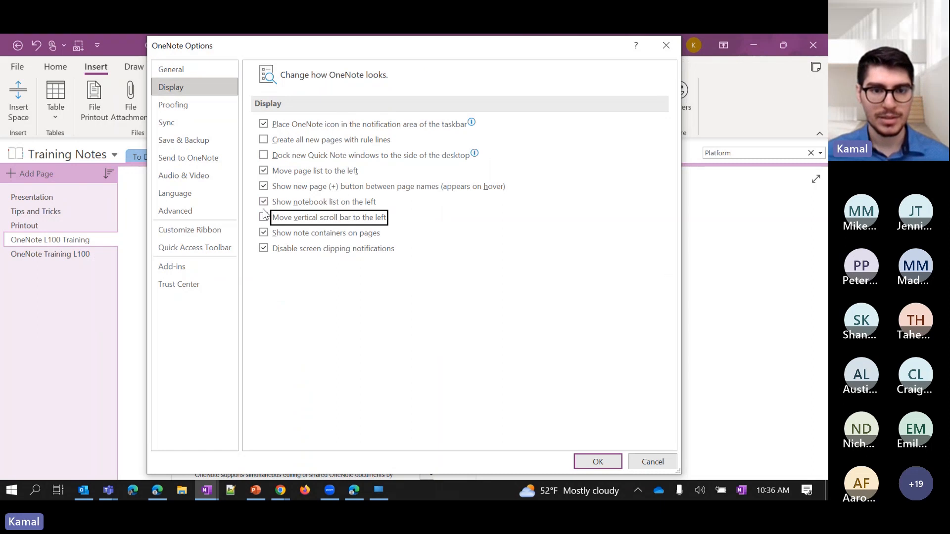
pyautogui.click(264, 170)
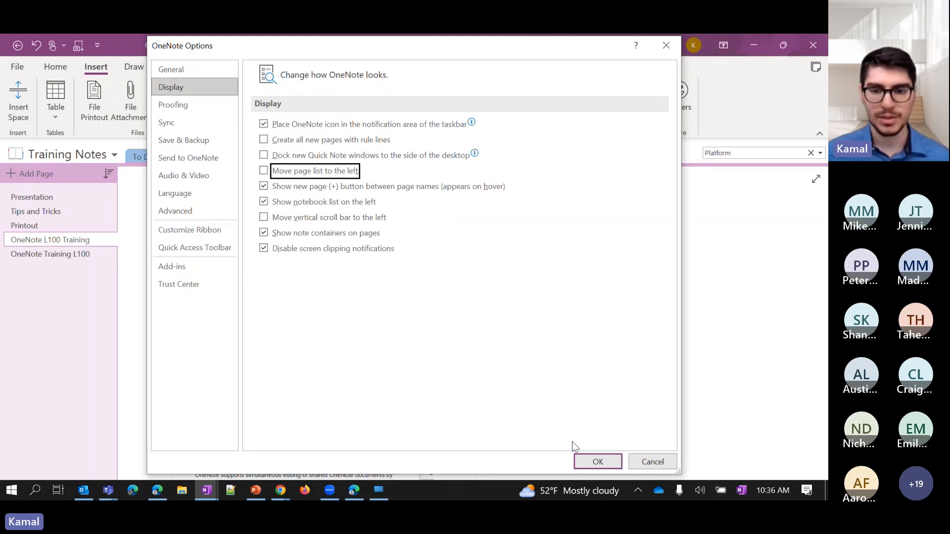
pyautogui.click(596, 463)
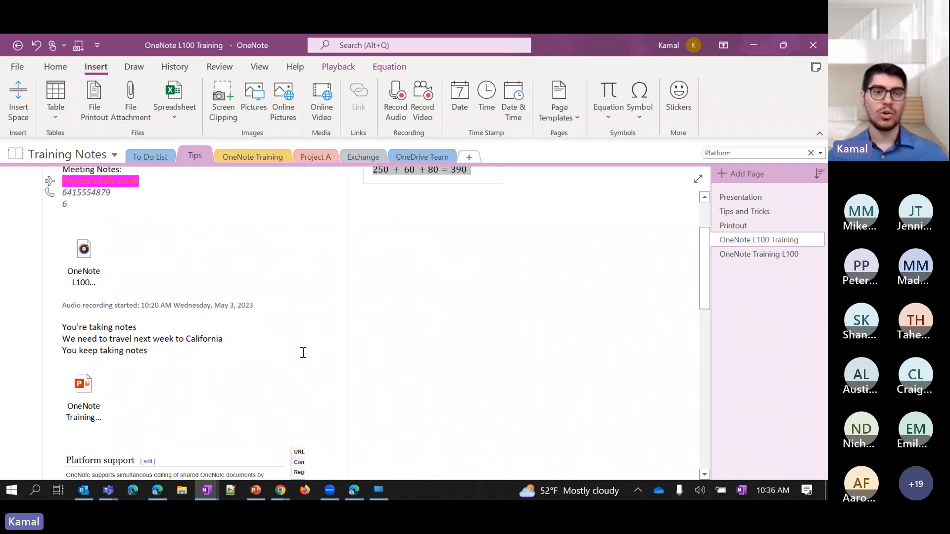
# Set the Tips section's color to Purple Mist and the OneNote Training section's color to Green.
pyautogui.rightClick(195, 155)
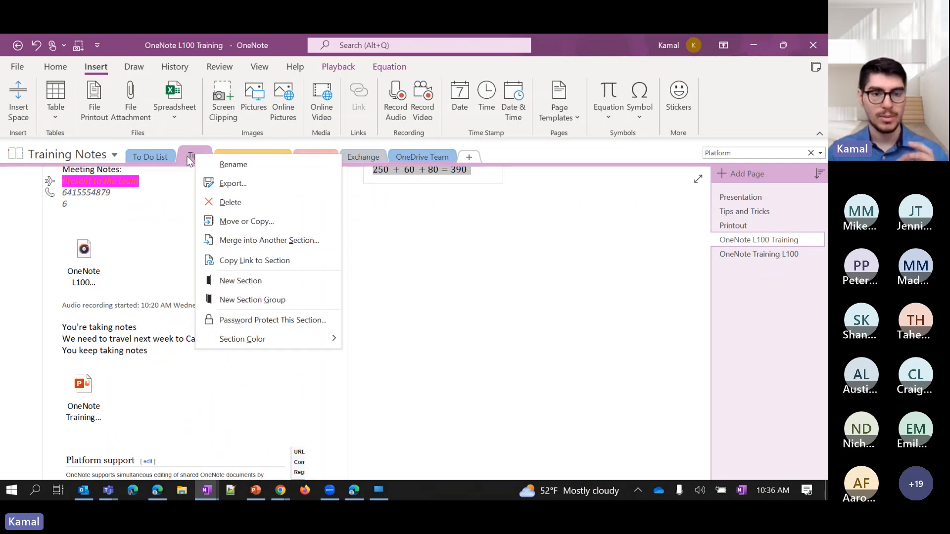
pyautogui.moveTo(249, 340)
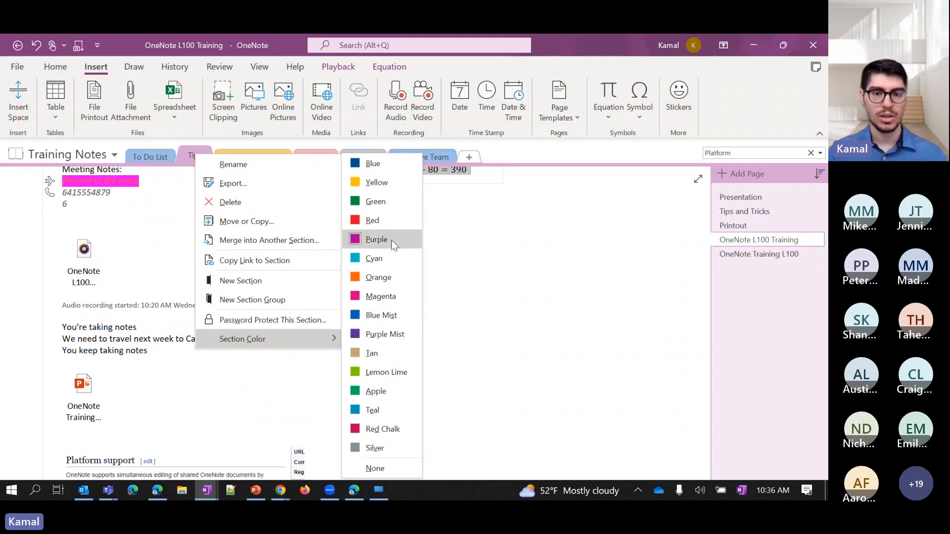
pyautogui.click(389, 333)
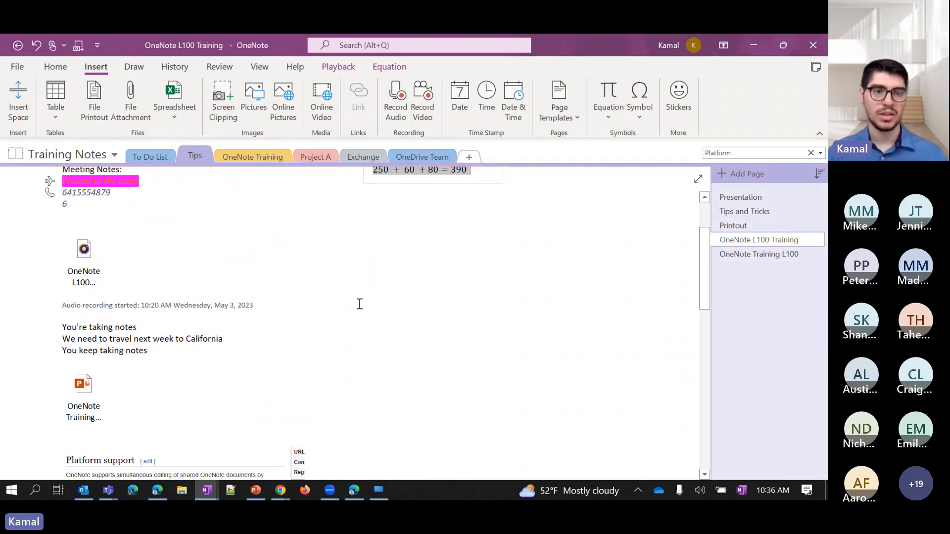
pyautogui.rightClick(252, 159)
pyautogui.moveTo(318, 341)
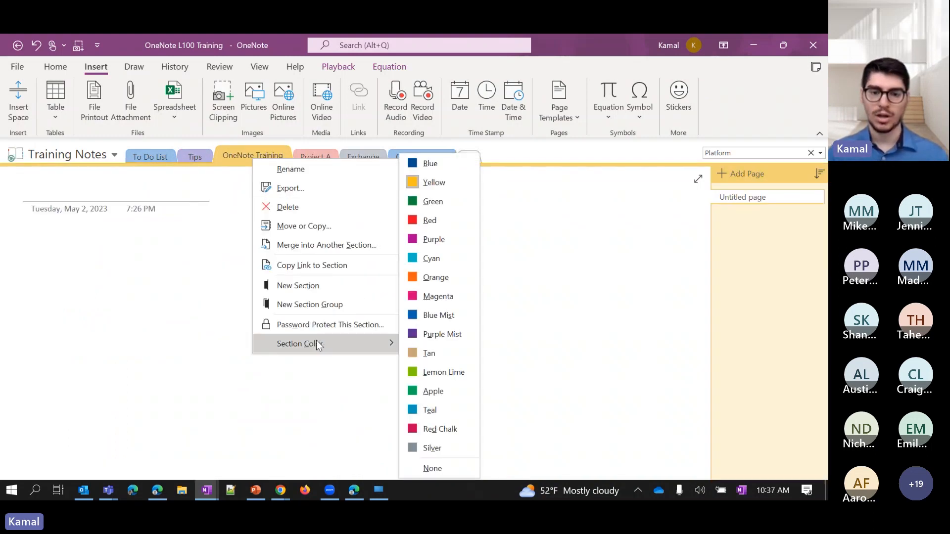
pyautogui.click(465, 208)
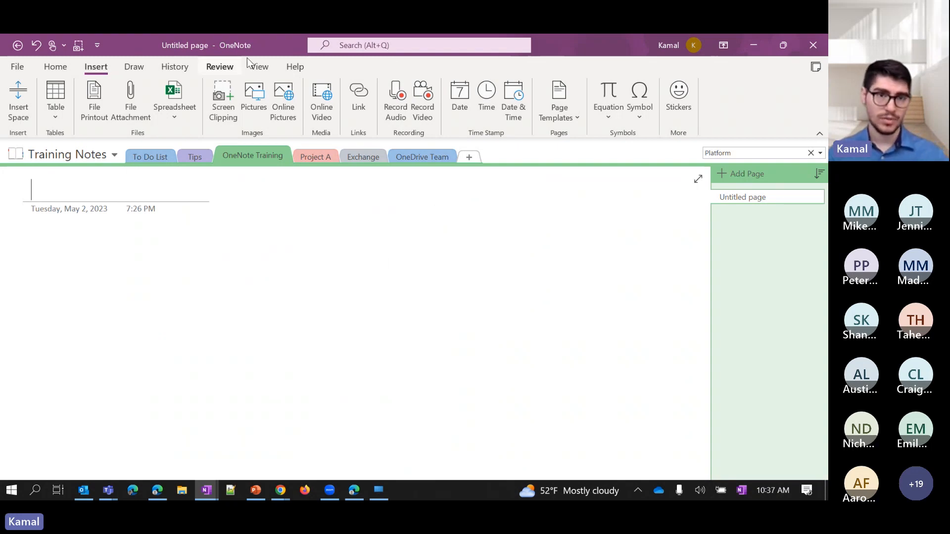
# Set the page color of the untitled page in the OneNote Training section to pale yellow.
pyautogui.click(259, 66)
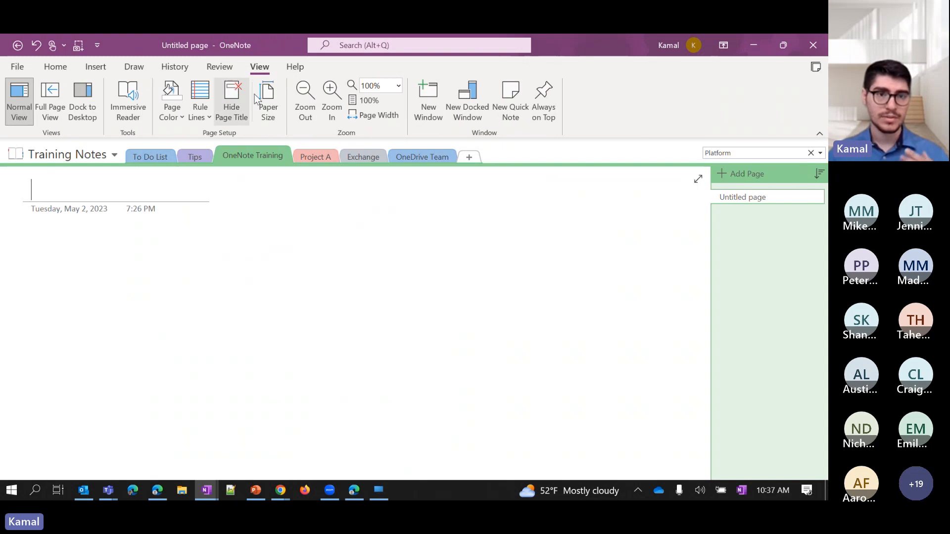
pyautogui.click(174, 118)
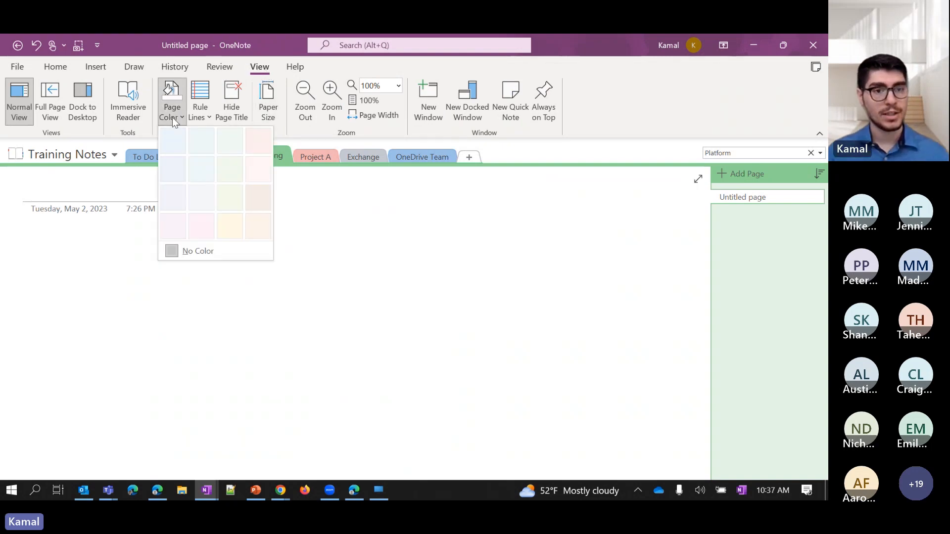
pyautogui.click(223, 227)
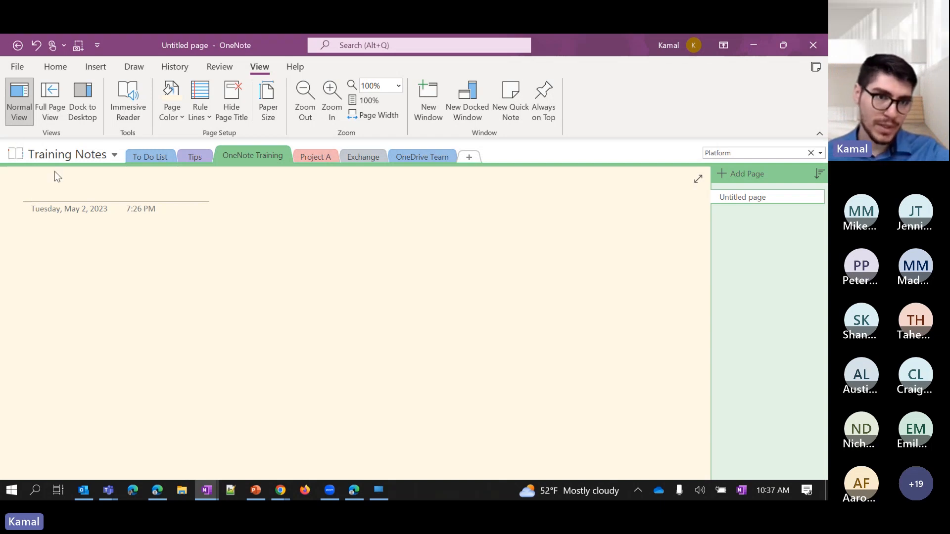
# Choose a different color for the Training Notes notebook in its properties and check it in the notebook list.
pyautogui.click(62, 155)
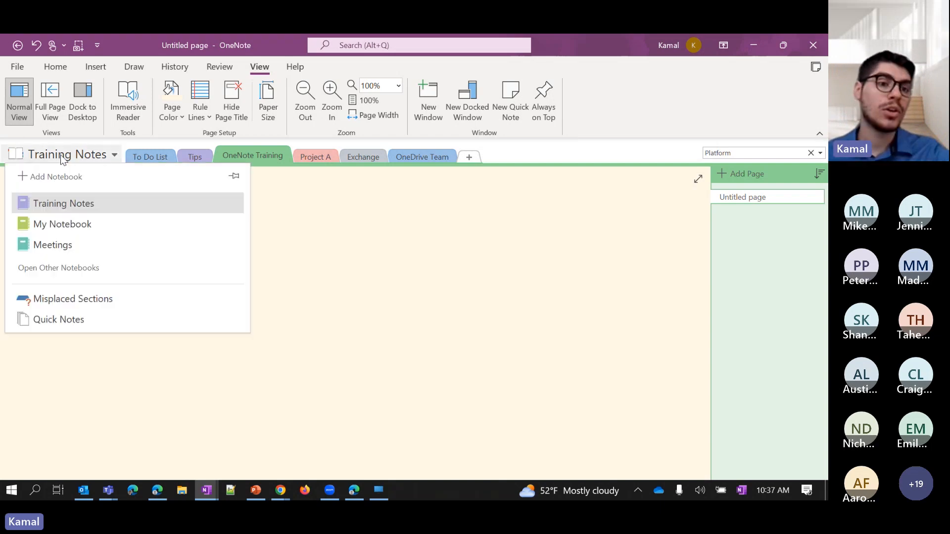
pyautogui.rightClick(54, 210)
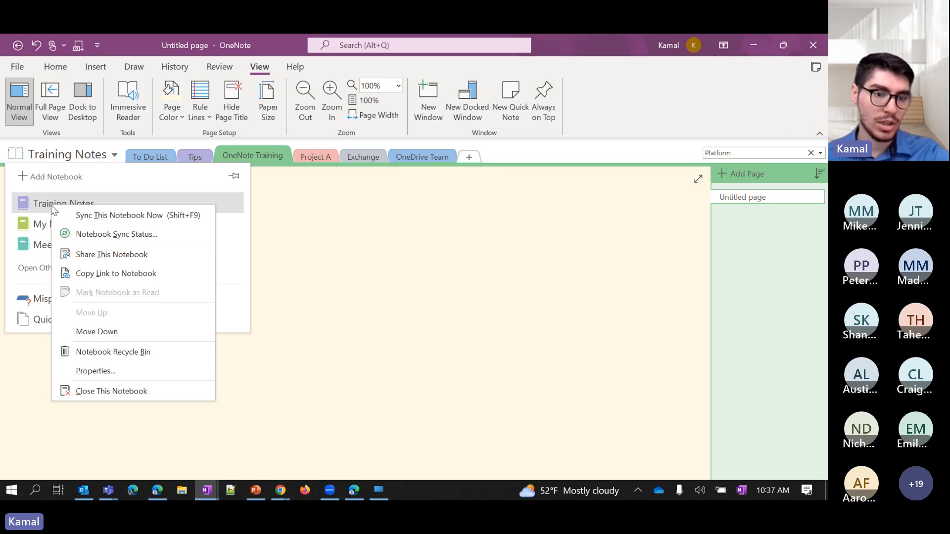
pyautogui.click(77, 372)
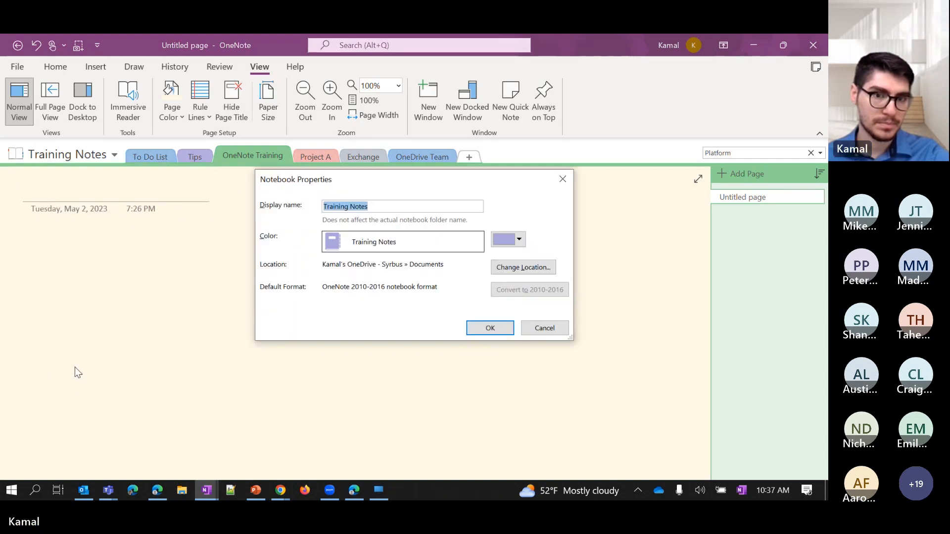
pyautogui.click(517, 240)
pyautogui.click(498, 278)
pyautogui.click(492, 329)
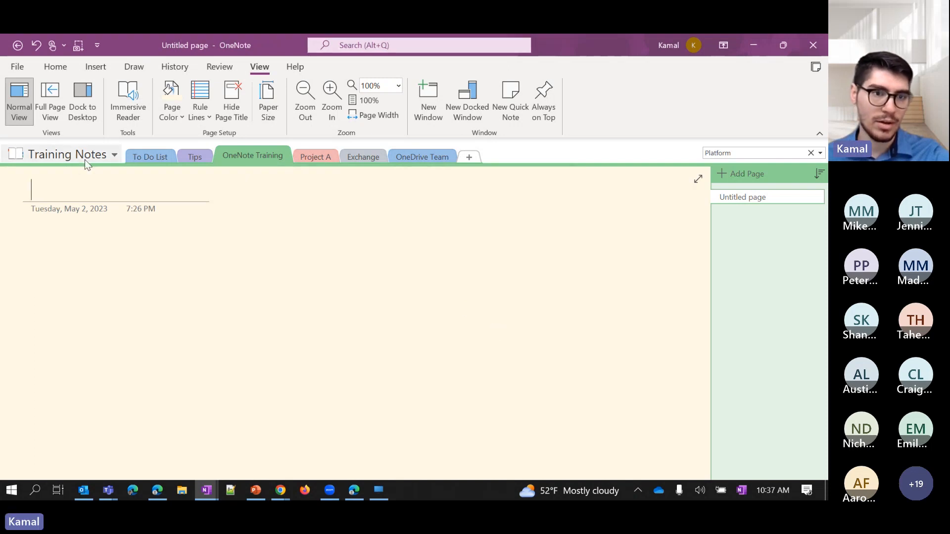
pyautogui.click(40, 155)
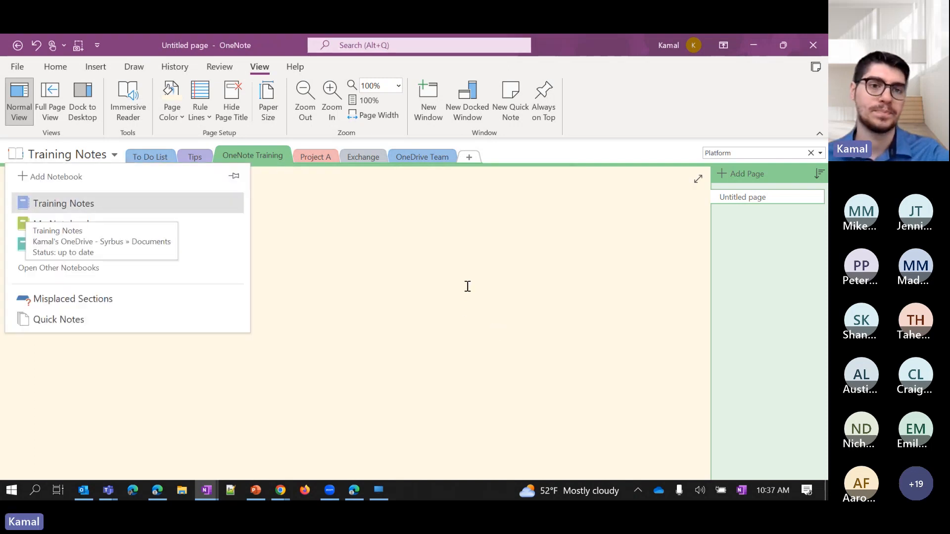
pyautogui.click(428, 263)
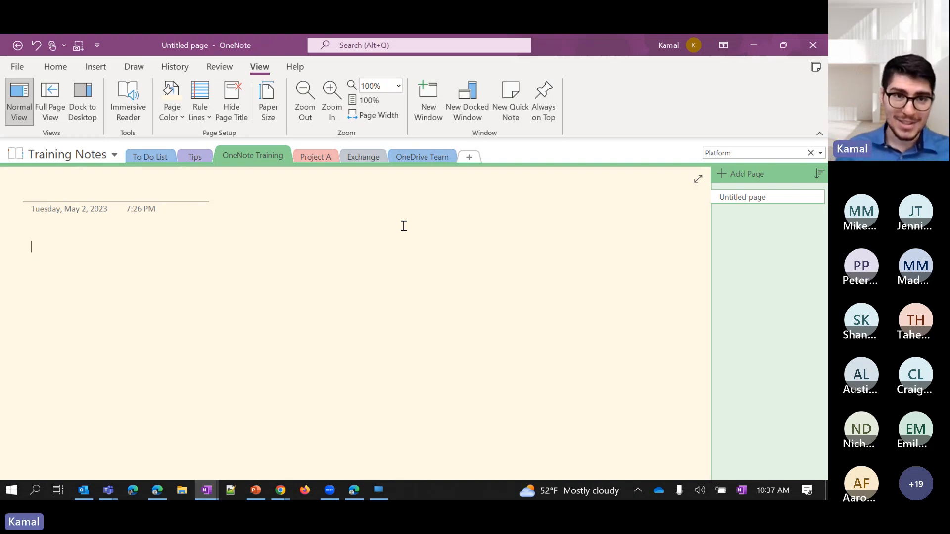
# Apply the narrowest rule lines to the untitled page.
pyautogui.click(204, 118)
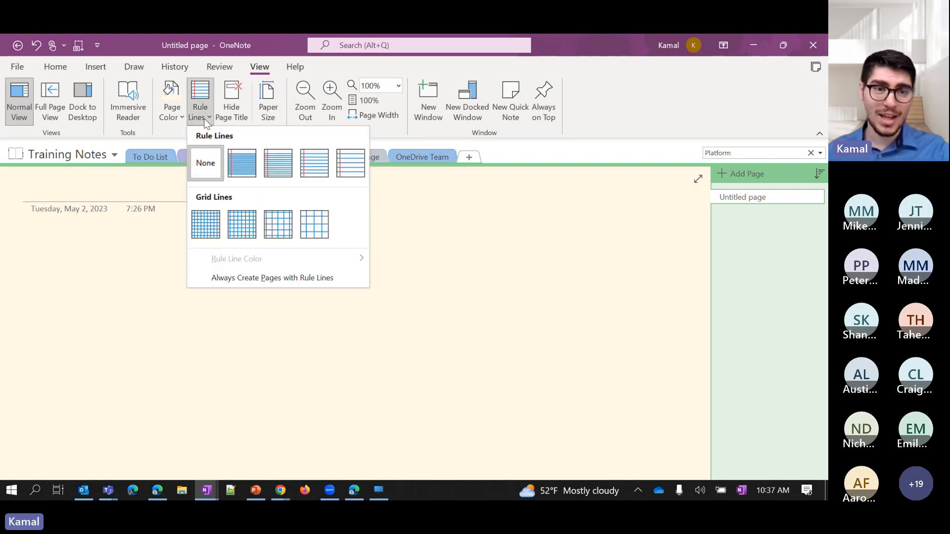
pyautogui.click(244, 161)
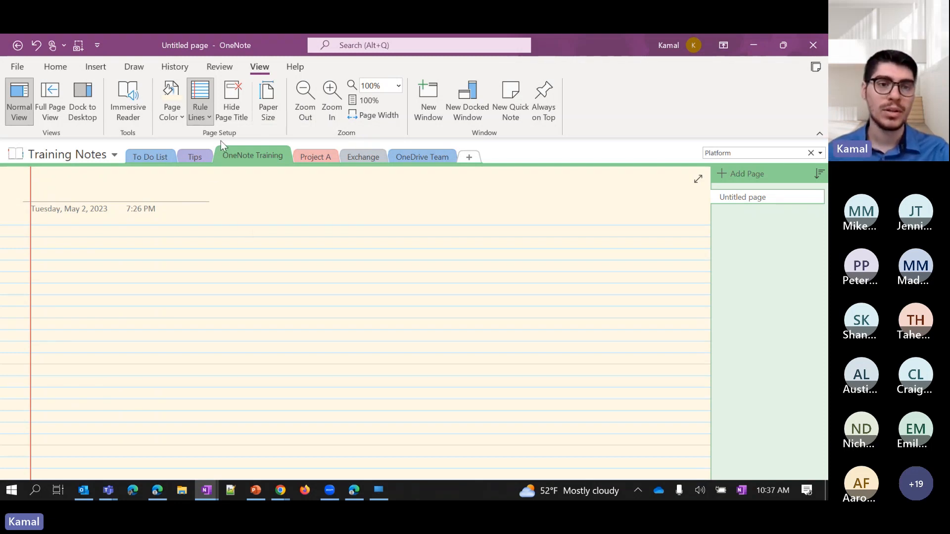
# Try the widest rule lines and the smallest grid lines on the untitled page.
pyautogui.click(201, 107)
pyautogui.click(350, 164)
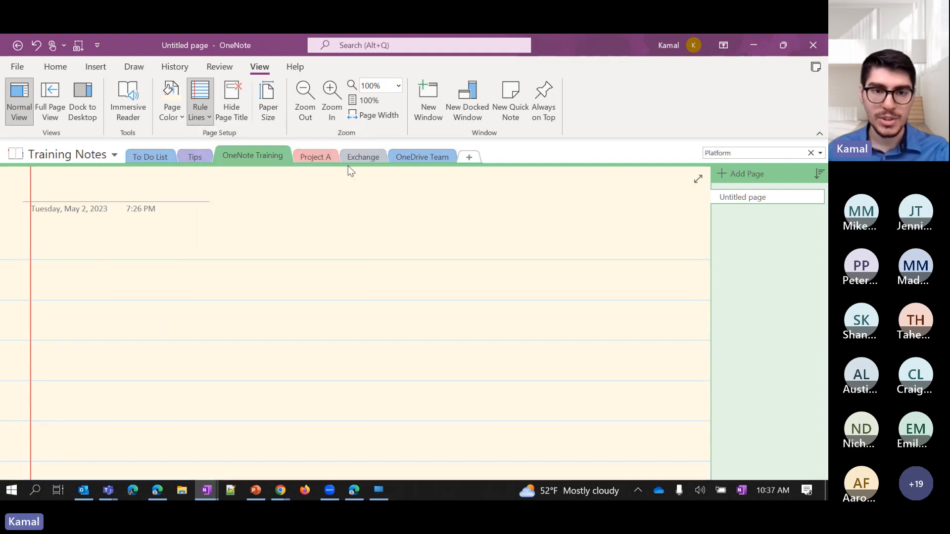
pyautogui.click(200, 111)
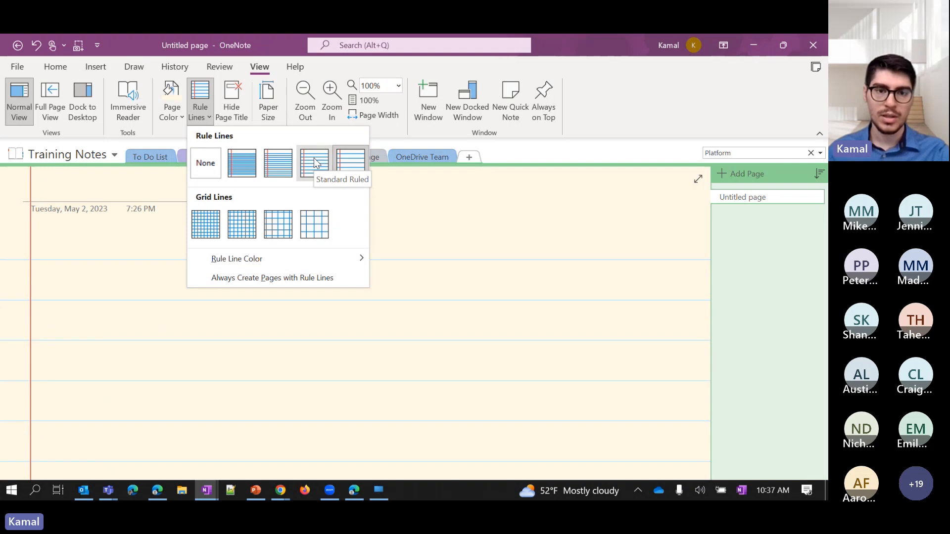
pyautogui.click(218, 236)
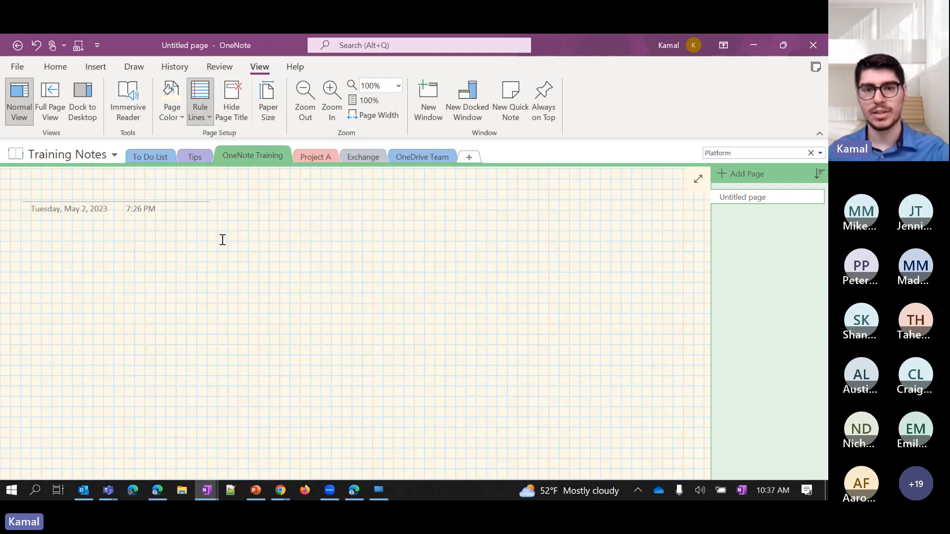
# Remove the grid lines from the untitled page by setting its rule lines to None.
pyautogui.click(203, 118)
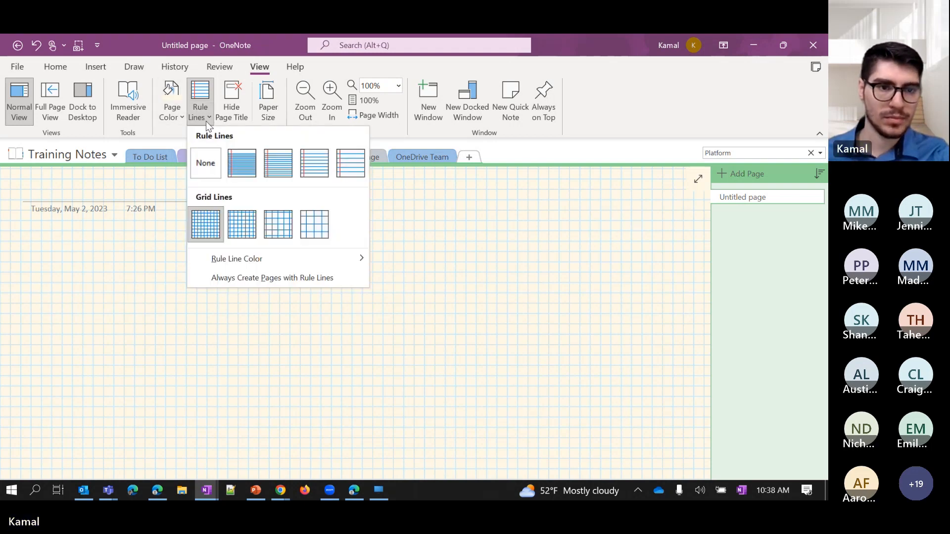
pyautogui.click(212, 168)
pyautogui.click(263, 294)
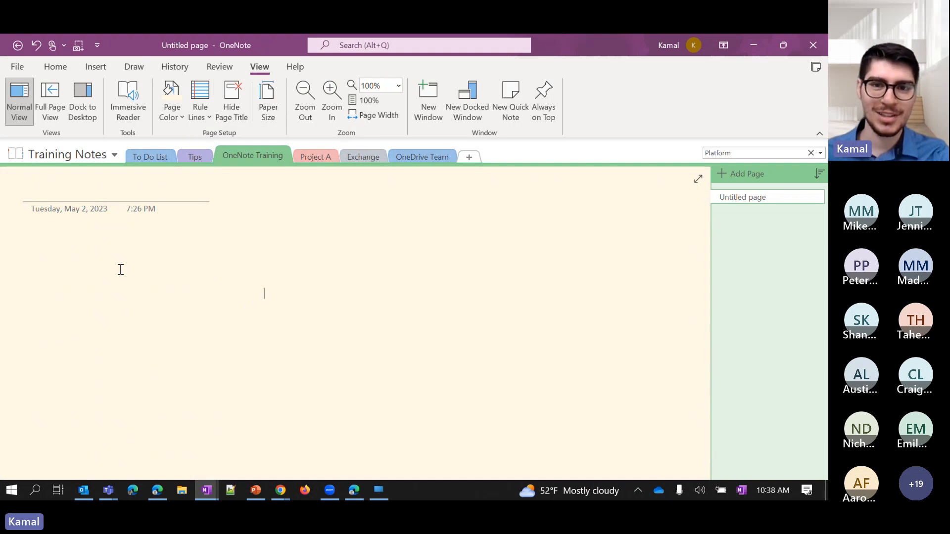
pyautogui.click(93, 246)
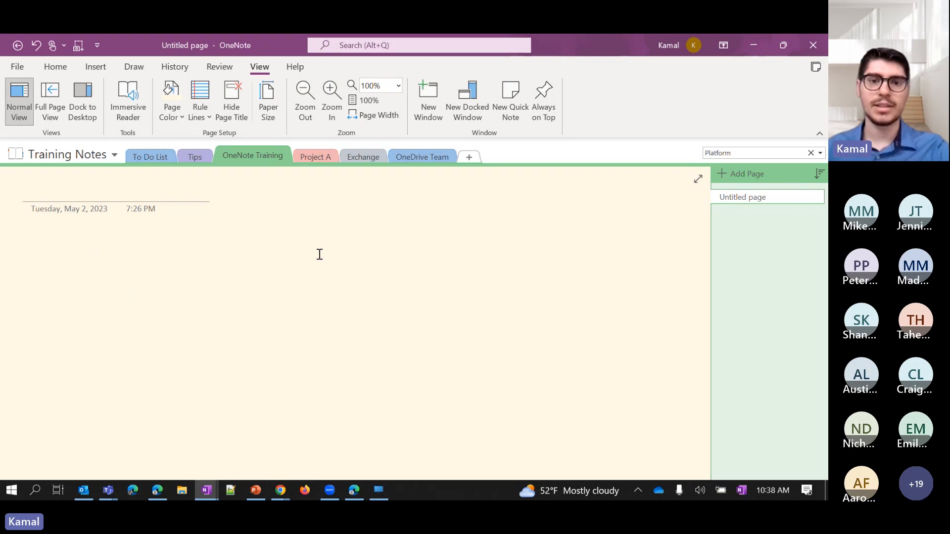
# Handwrite "hello" with the thin black pen below the date on the untitled page.
pyautogui.click(143, 68)
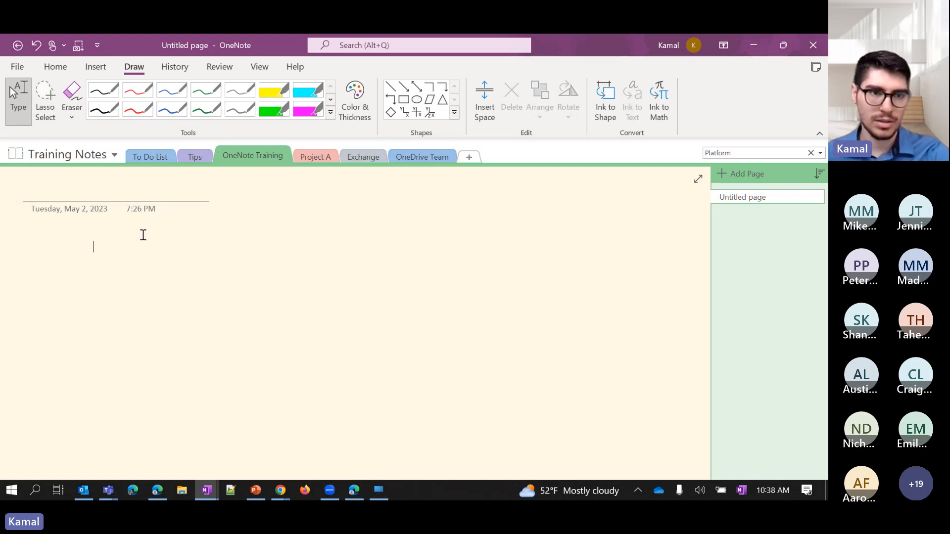
pyautogui.click(103, 90)
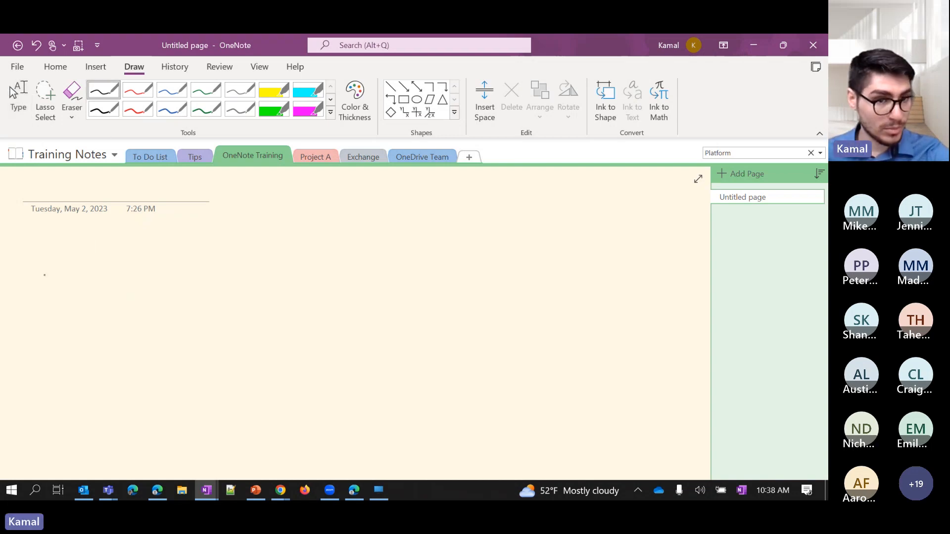
pyautogui.moveTo(35, 278)
pyautogui.mouseDown()
pyautogui.moveTo(71, 248)
pyautogui.moveTo(57, 297)
pyautogui.moveTo(94, 302)
pyautogui.moveTo(131, 250)
pyautogui.moveTo(115, 316)
pyautogui.moveTo(144, 297)
pyautogui.moveTo(163, 299)
pyautogui.mouseUp()
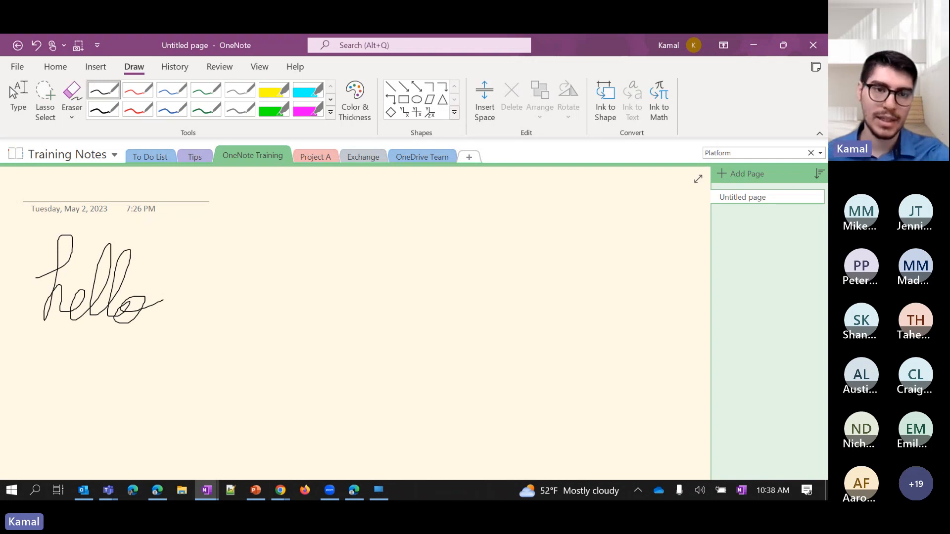
# Highlight "Introduction to OneNote" and "Q&A" in yellow on the Agenda slide of the Presentation page in the Tips section.
pyautogui.click(275, 91)
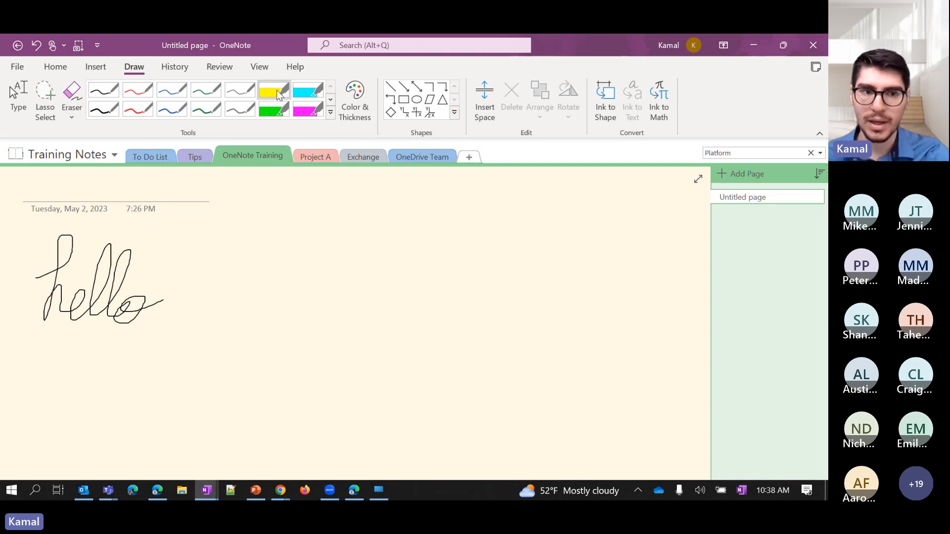
pyautogui.click(191, 157)
pyautogui.scroll(-5, 364, 343)
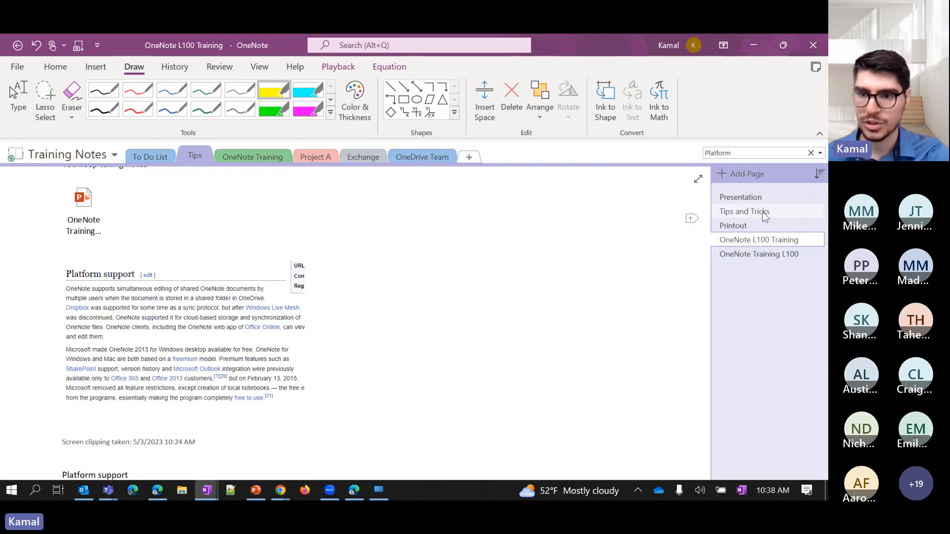
pyautogui.click(740, 197)
pyautogui.scroll(-4, 295, 276)
pyautogui.moveTo(100, 214); pyautogui.dragTo(294, 213)
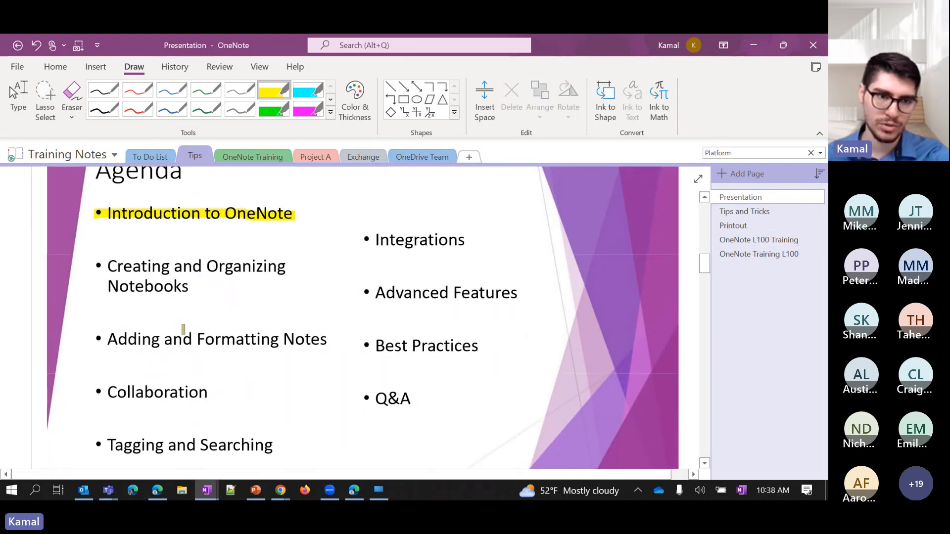
pyautogui.moveTo(365, 399)
pyautogui.mouseDown()
pyautogui.moveTo(421, 398)
pyautogui.moveTo(365, 395)
pyautogui.moveTo(415, 396)
pyautogui.moveTo(369, 406)
pyautogui.moveTo(364, 395)
pyautogui.mouseUp()
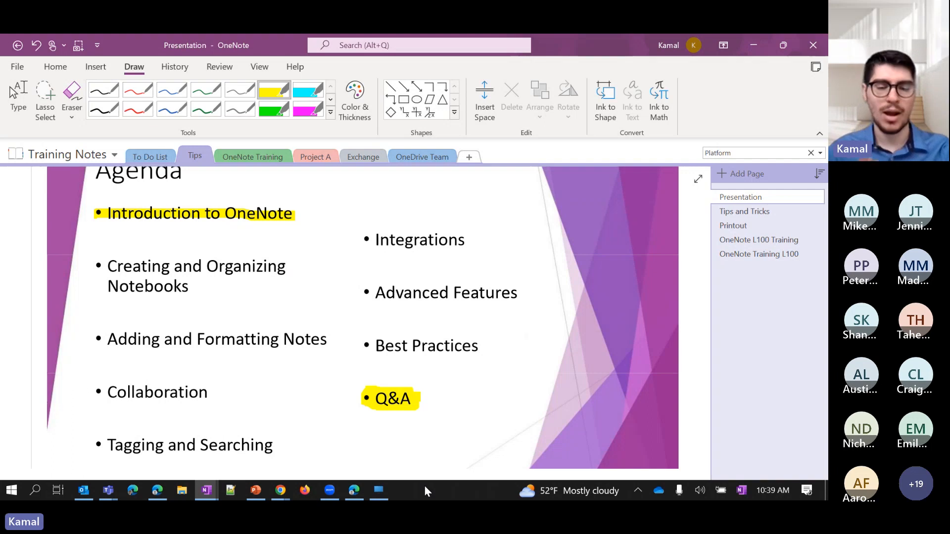
# Insert blank vertical space between the first slide and the Agenda slide on the Presentation page.
pyautogui.scroll(-6, 352, 344)
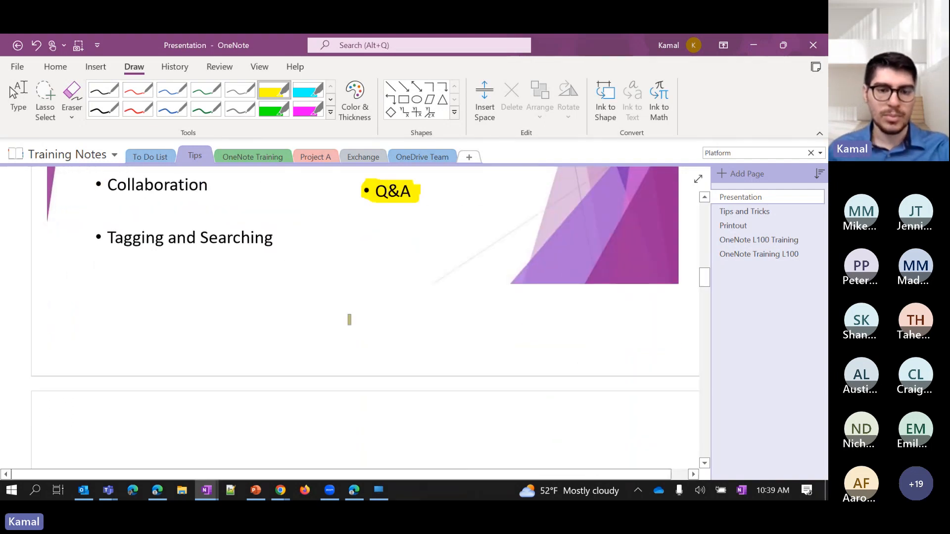
pyautogui.scroll(10, 349, 317)
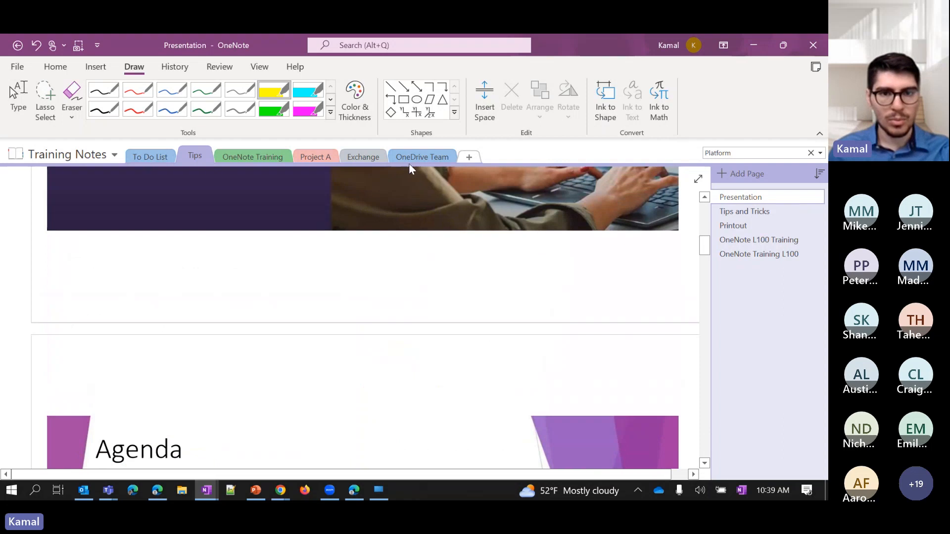
pyautogui.click(486, 101)
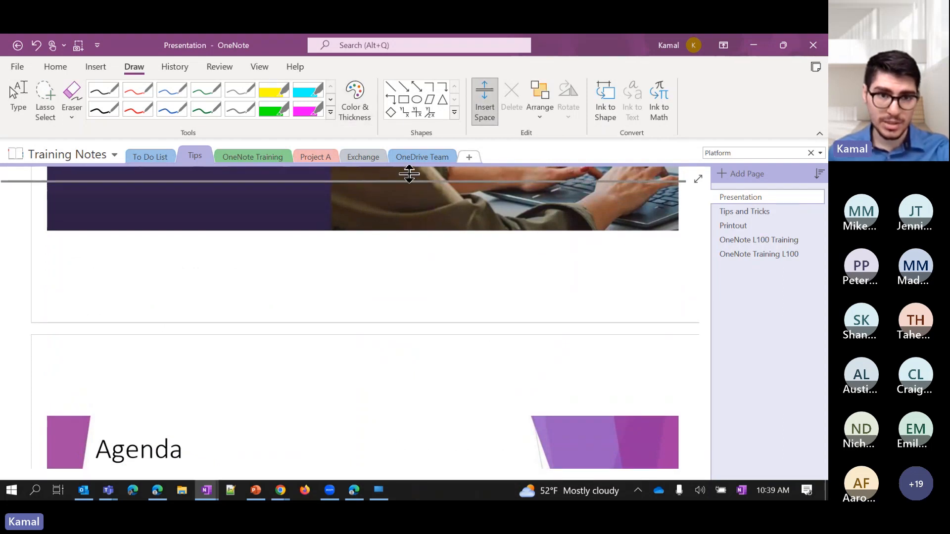
pyautogui.moveTo(224, 315); pyautogui.dragTo(193, 475)
pyautogui.click(207, 353)
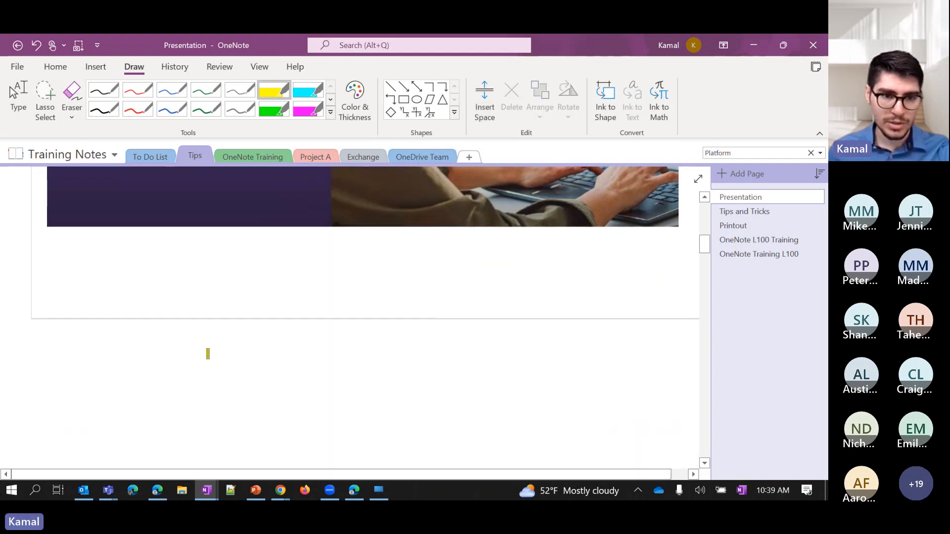
# Handwrite "hello" with the thin black pen in the inserted space and erase the ink.
pyautogui.click(104, 91)
pyautogui.moveTo(56, 370)
pyautogui.mouseDown()
pyautogui.moveTo(80, 349)
pyautogui.moveTo(92, 379)
pyautogui.moveTo(123, 349)
pyautogui.mouseUp()
pyautogui.moveTo(108, 386)
pyautogui.mouseDown()
pyautogui.moveTo(208, 389)
pyautogui.moveTo(265, 373)
pyautogui.mouseUp()
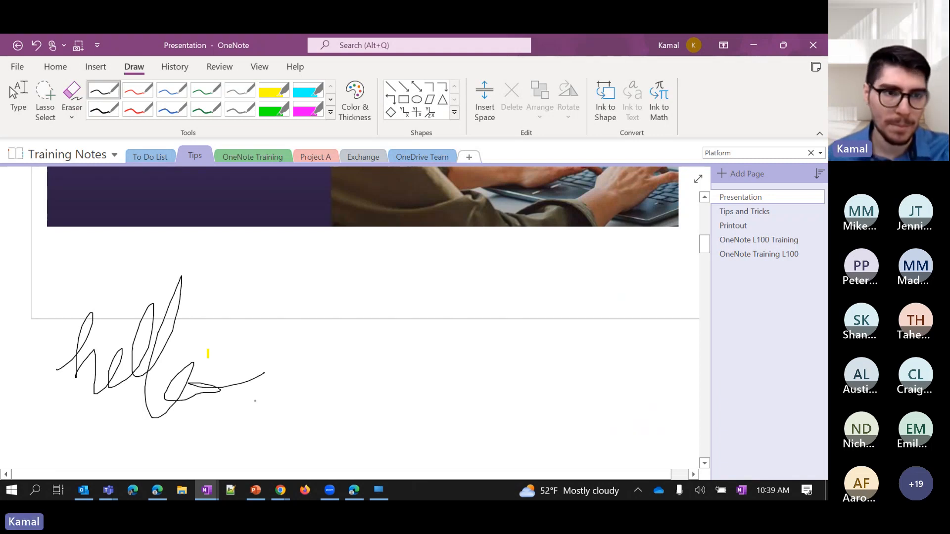
pyautogui.click(71, 94)
pyautogui.moveTo(133, 341); pyautogui.dragTo(194, 357)
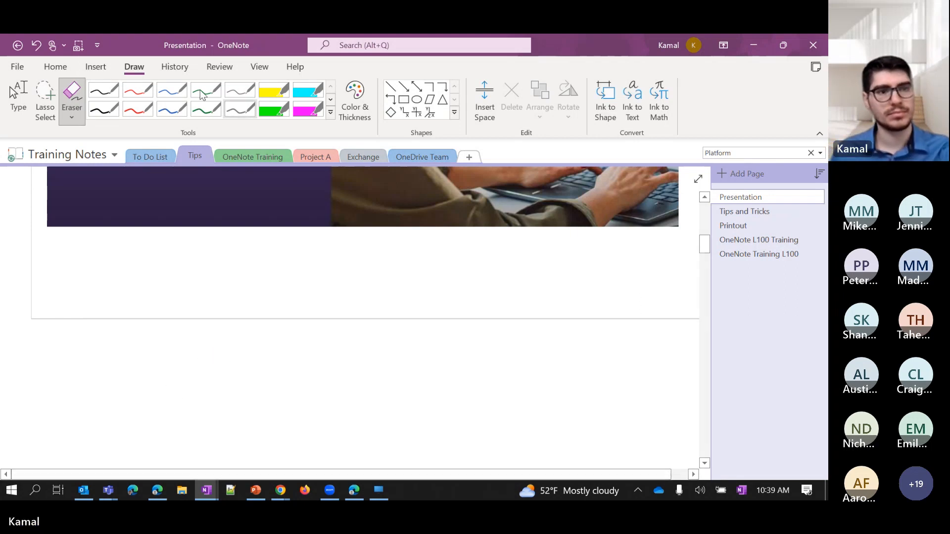
pyautogui.click(19, 102)
pyautogui.click(148, 434)
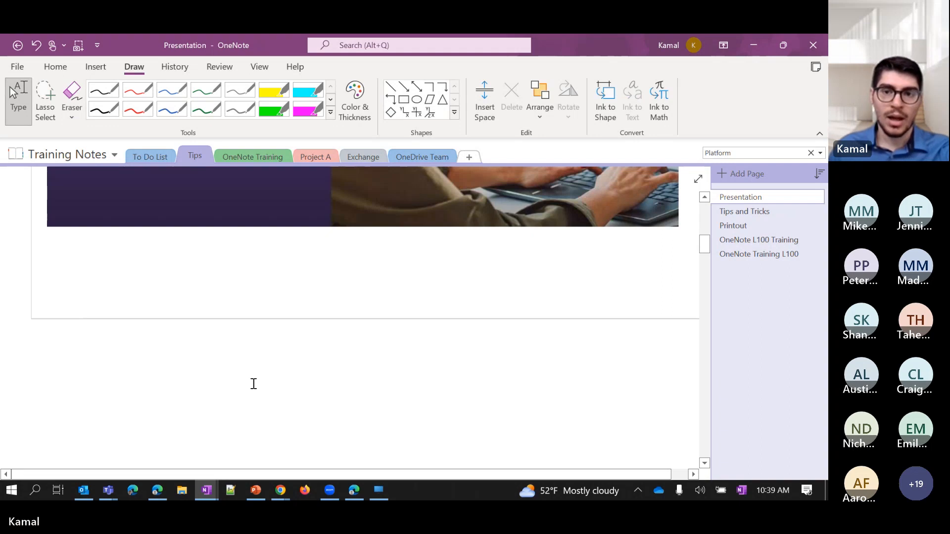
pyautogui.click(609, 97)
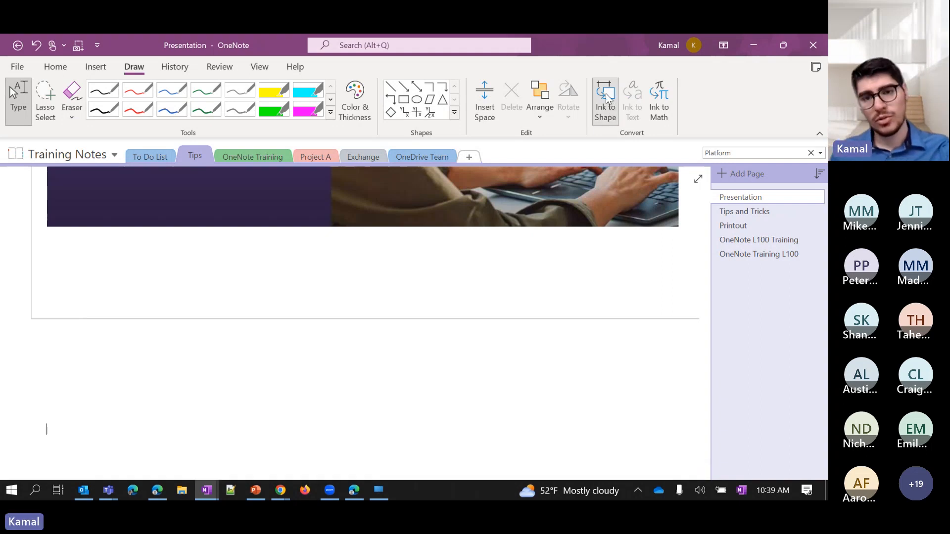
pyautogui.click(609, 98)
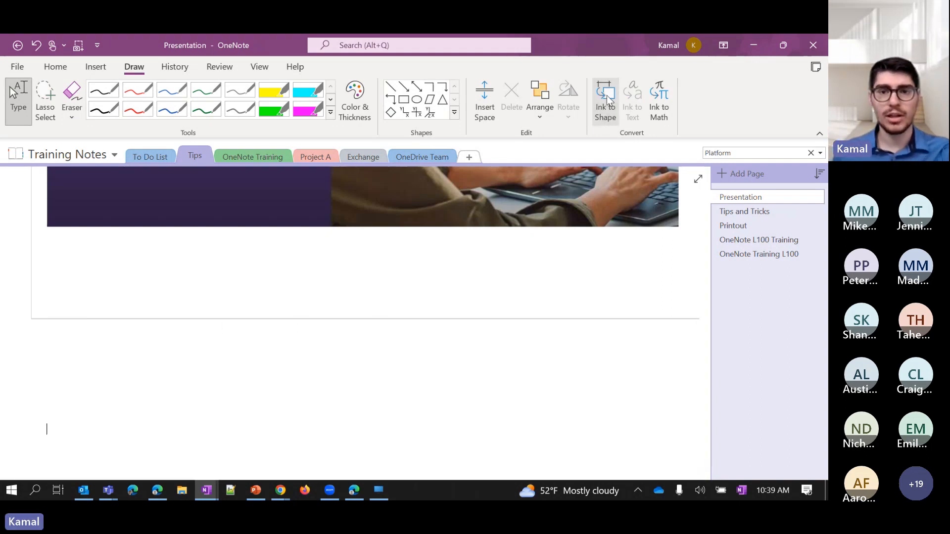
# Draw a freehand triangle with the thin black pen in the blank space below the first slide.
pyautogui.click(103, 89)
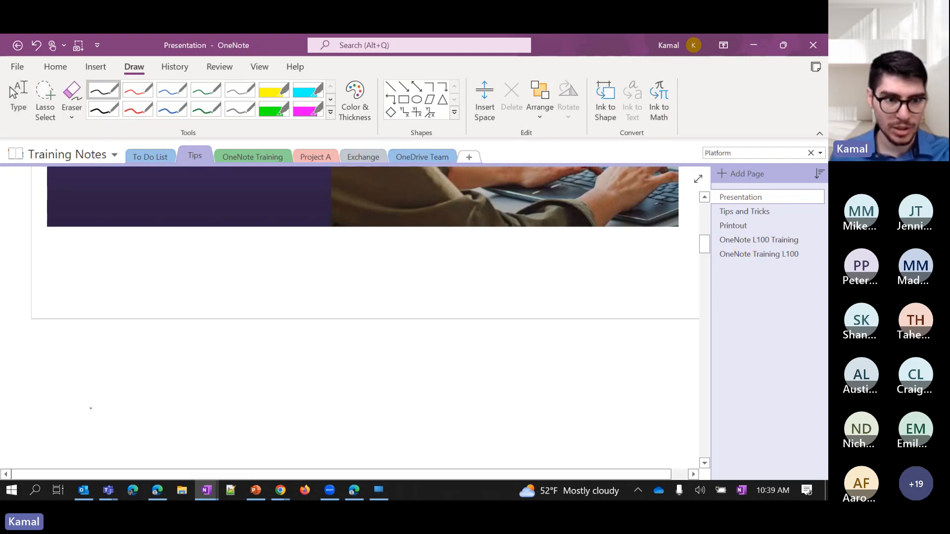
pyautogui.moveTo(91, 408)
pyautogui.mouseDown()
pyautogui.moveTo(121, 351)
pyautogui.moveTo(135, 409)
pyautogui.moveTo(85, 411)
pyautogui.mouseUp()
# Draw a triangle, a rectangle and a circle beside the freehand triangle using Ink to Shape.
pyautogui.click(605, 102)
pyautogui.moveTo(214, 400)
pyautogui.mouseDown()
pyautogui.moveTo(238, 366)
pyautogui.moveTo(213, 401)
pyautogui.mouseUp()
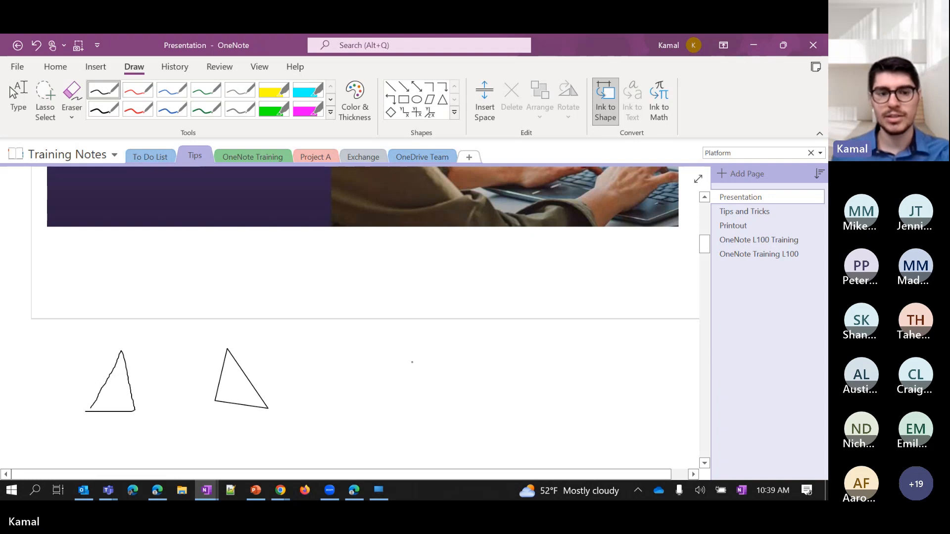
pyautogui.moveTo(351, 347)
pyautogui.mouseDown()
pyautogui.moveTo(414, 339)
pyautogui.moveTo(359, 393)
pyautogui.moveTo(345, 349)
pyautogui.mouseUp()
pyautogui.moveTo(461, 337)
pyautogui.mouseDown()
pyautogui.moveTo(479, 342)
pyautogui.moveTo(462, 336)
pyautogui.mouseUp()
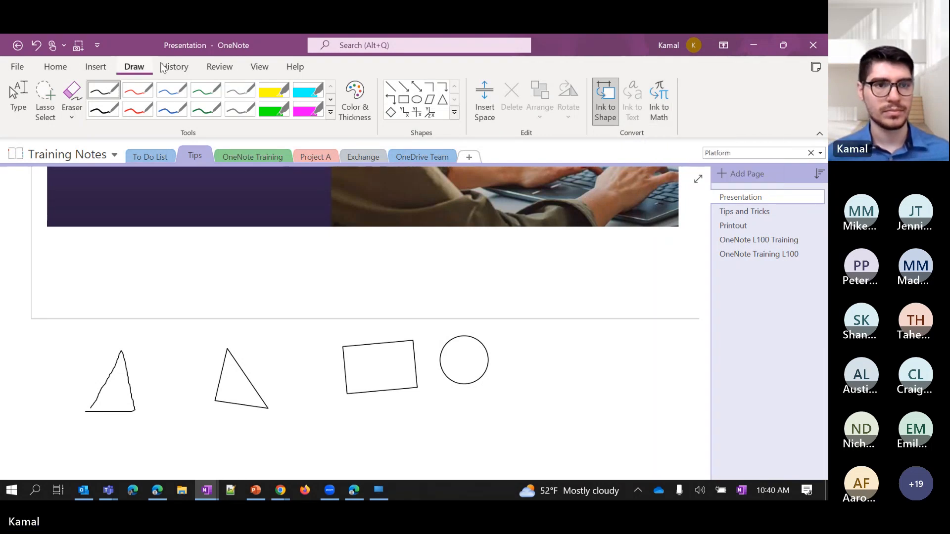
# View the deleted pages in the Training Notes recycle bin and return to the Presentation page.
pyautogui.click(176, 67)
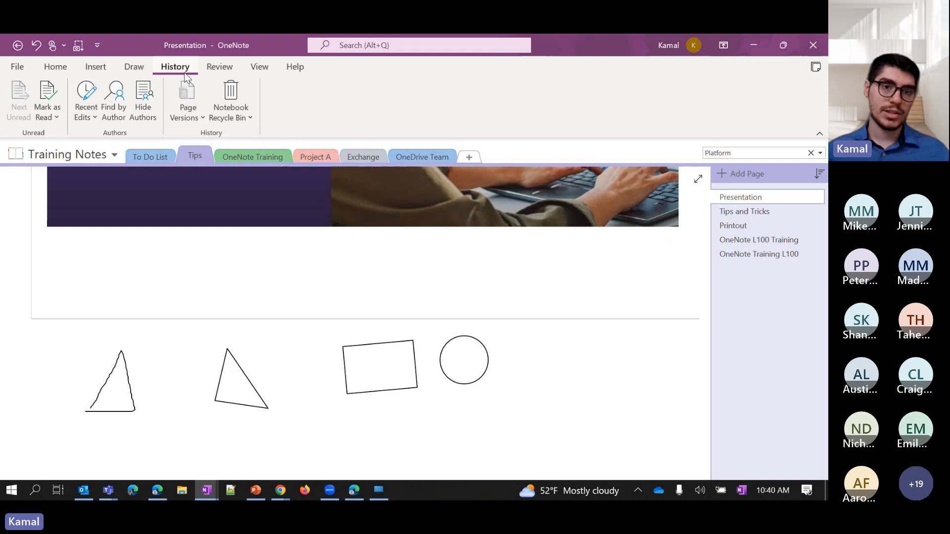
pyautogui.click(243, 123)
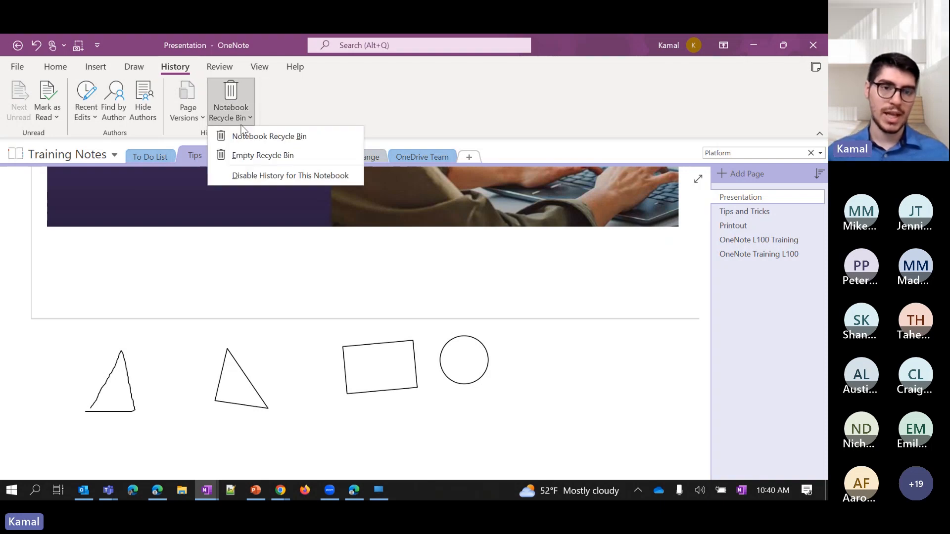
pyautogui.click(245, 137)
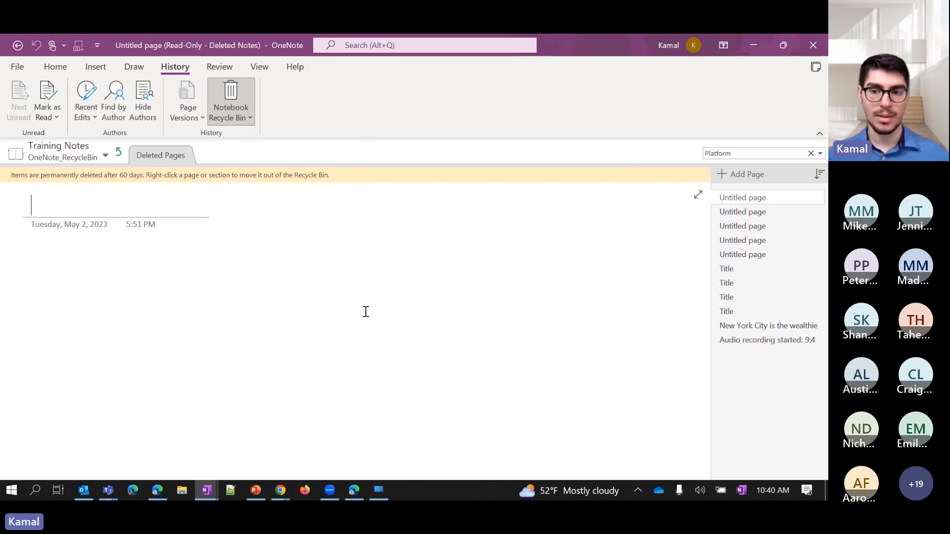
pyautogui.click(72, 66)
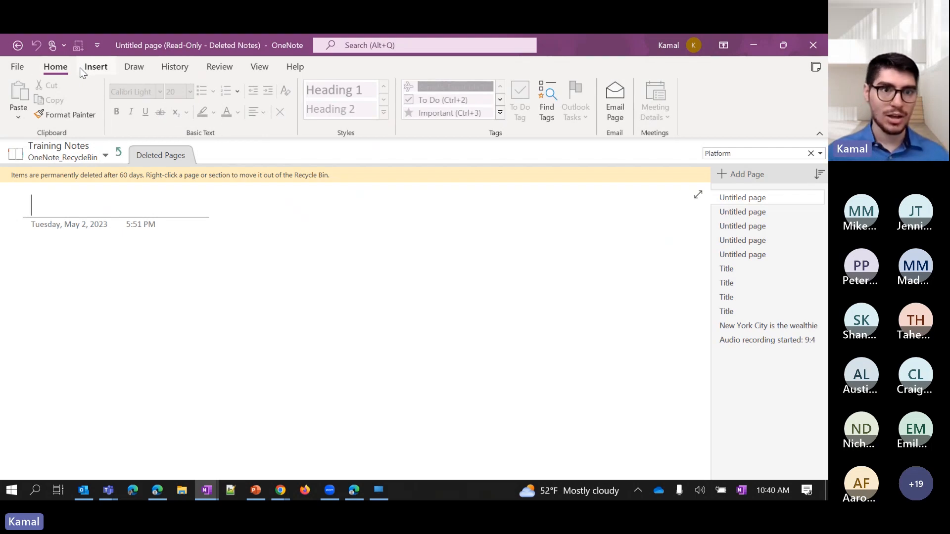
pyautogui.click(173, 71)
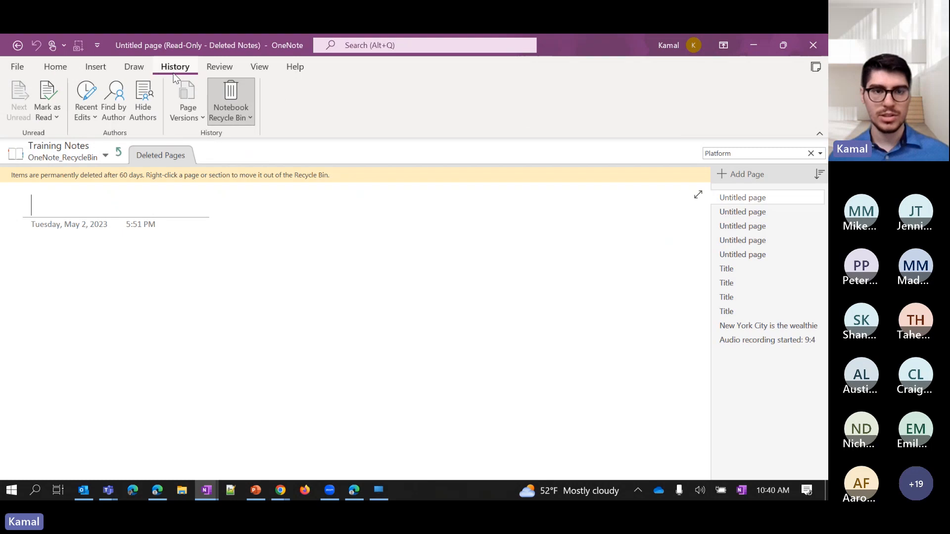
pyautogui.click(236, 113)
pyautogui.click(236, 139)
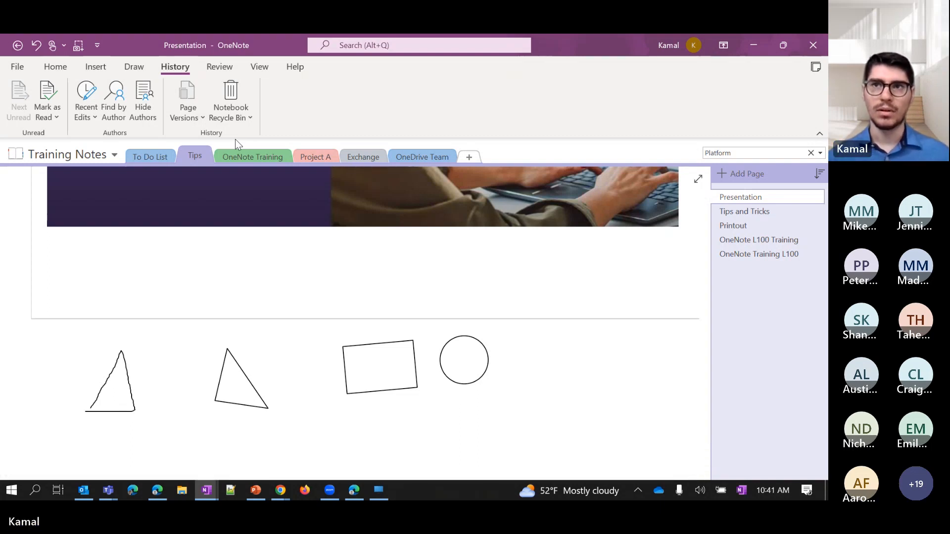
# List the Training Notes pages edited today, return to the Tips section and close the results.
pyautogui.click(96, 113)
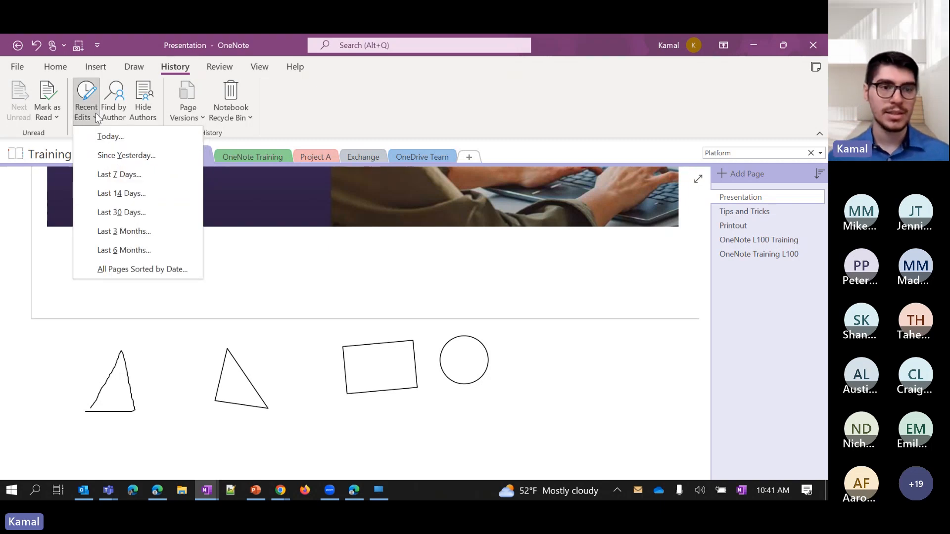
pyautogui.click(104, 138)
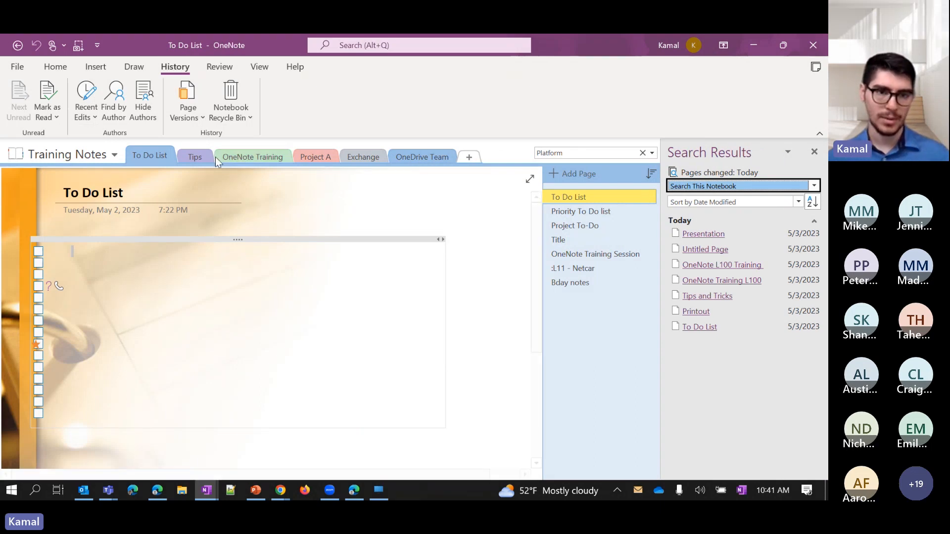
pyautogui.click(198, 157)
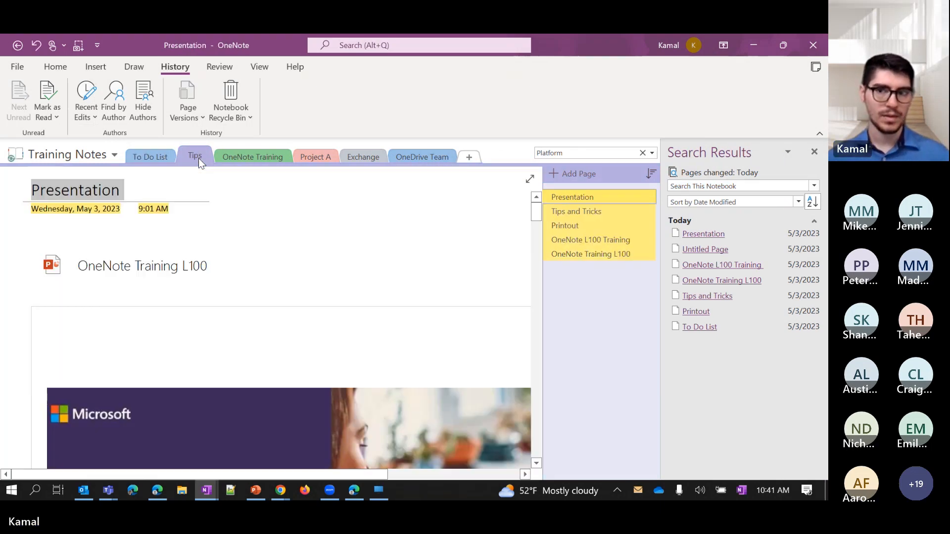
pyautogui.click(814, 154)
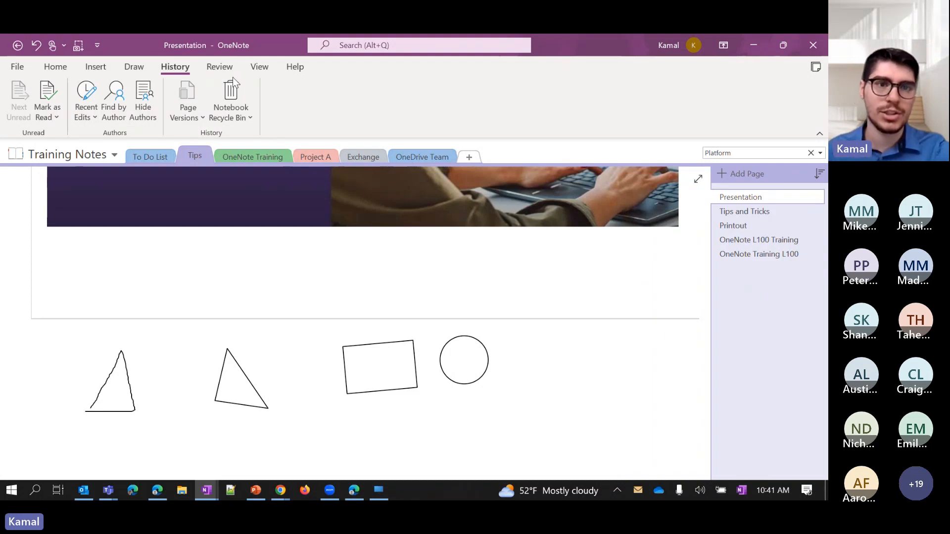
pyautogui.click(220, 67)
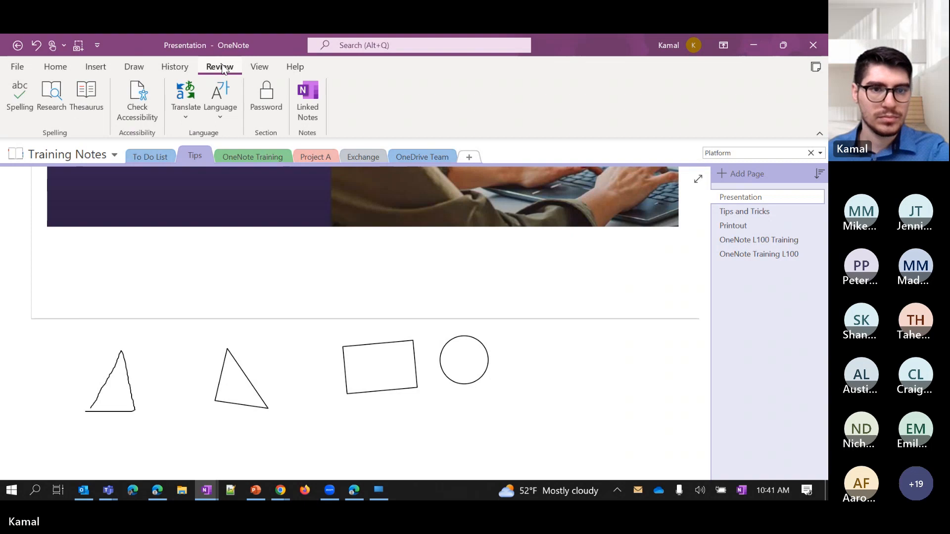
pyautogui.click(254, 68)
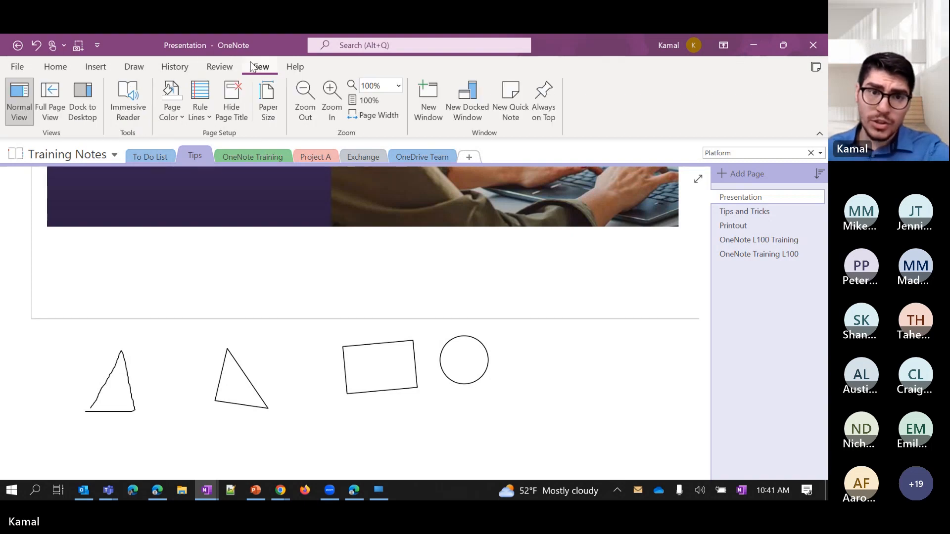
pyautogui.click(306, 67)
pyautogui.click(265, 70)
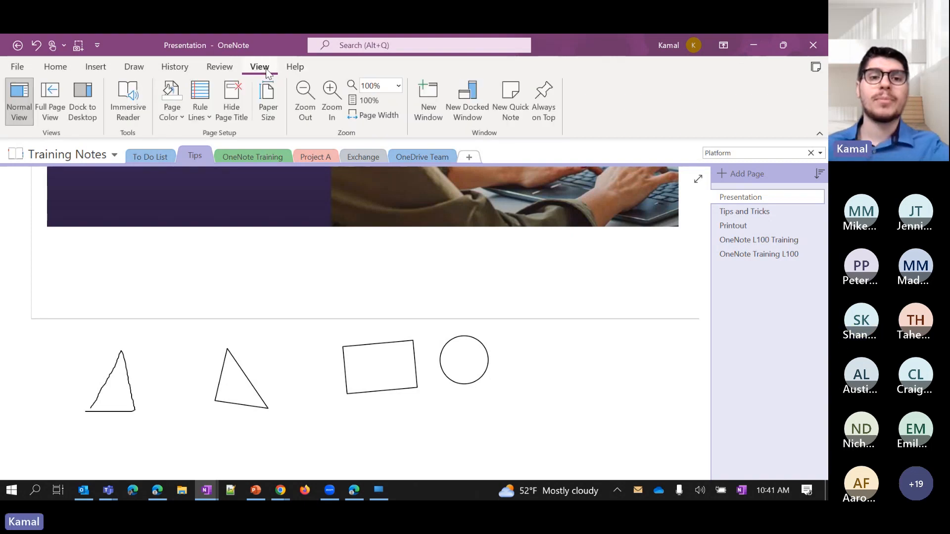
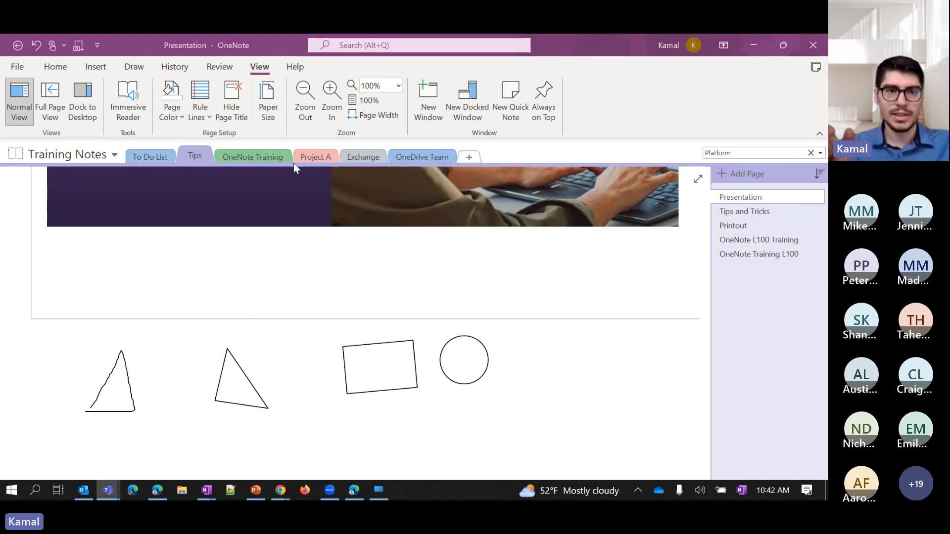
# Tag the title of the Presentation page as To Do and browse the other available tags.
pyautogui.click(49, 69)
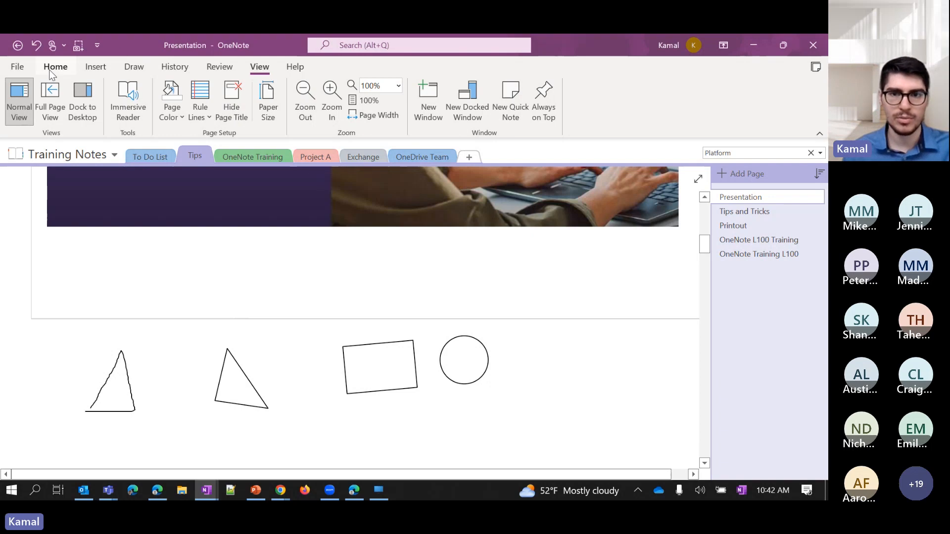
pyautogui.click(51, 70)
pyautogui.click(568, 111)
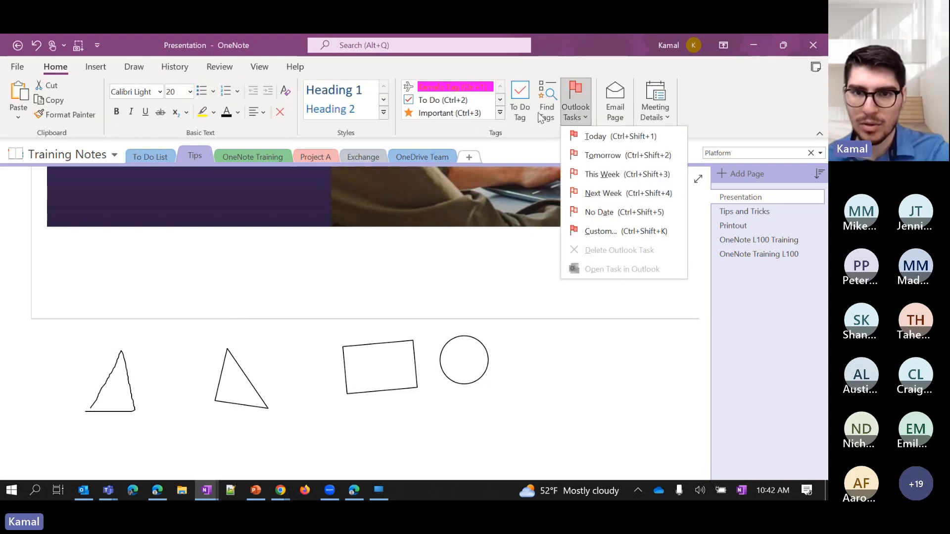
pyautogui.click(517, 116)
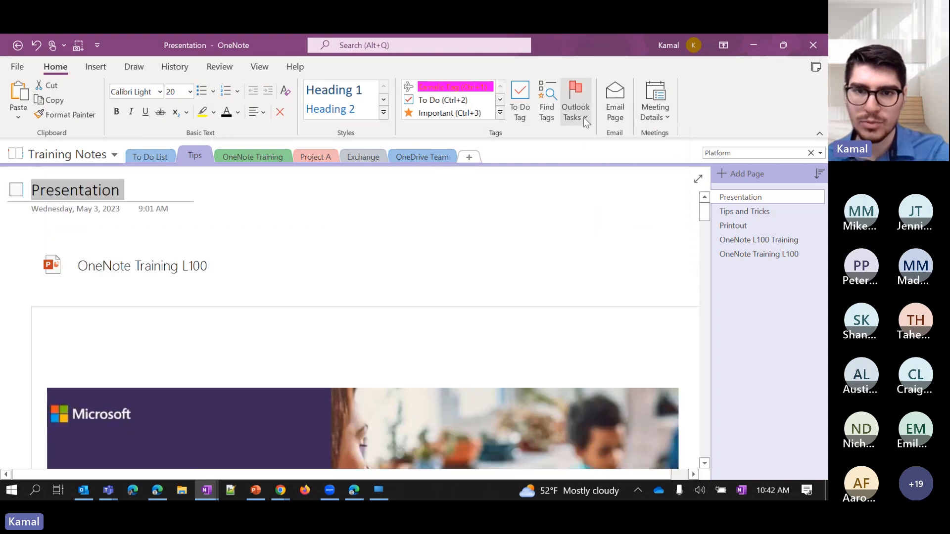
pyautogui.scroll(-1, 498, 114)
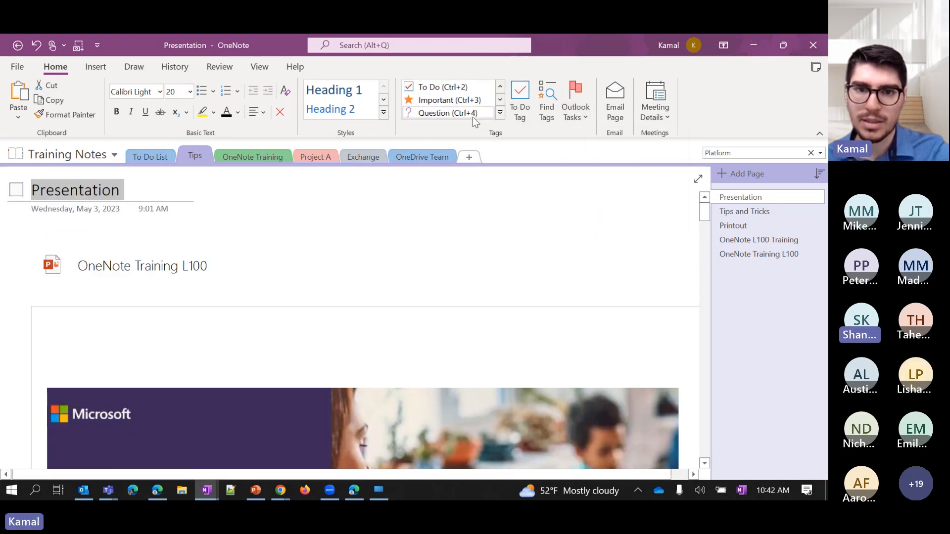
pyautogui.click(499, 114)
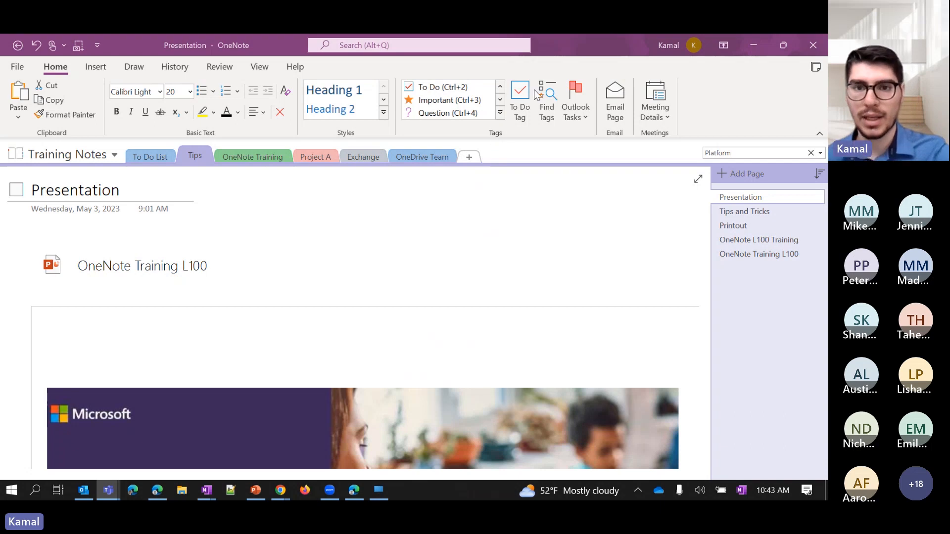
pyautogui.click(525, 111)
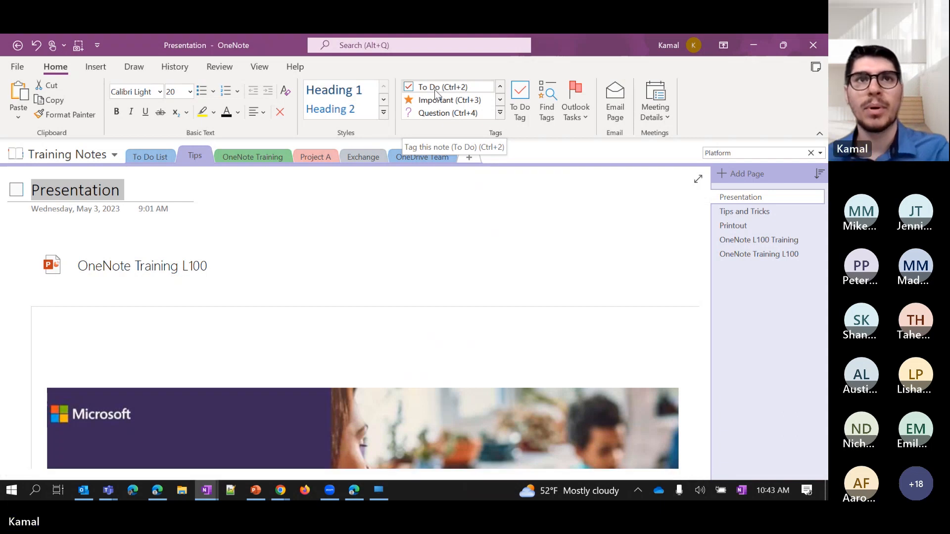
# Flag the title of the Presentation page as an Outlook task for today.
pyautogui.click(576, 114)
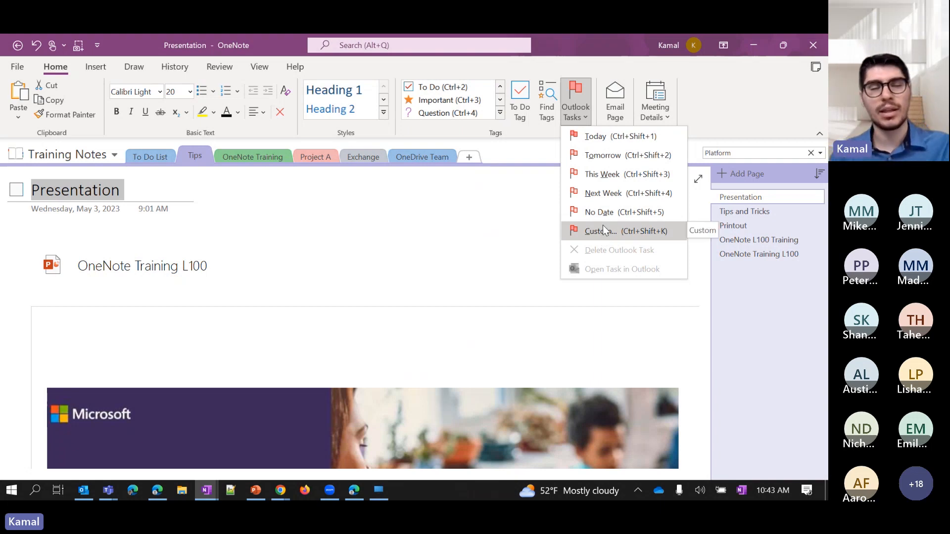
pyautogui.click(595, 141)
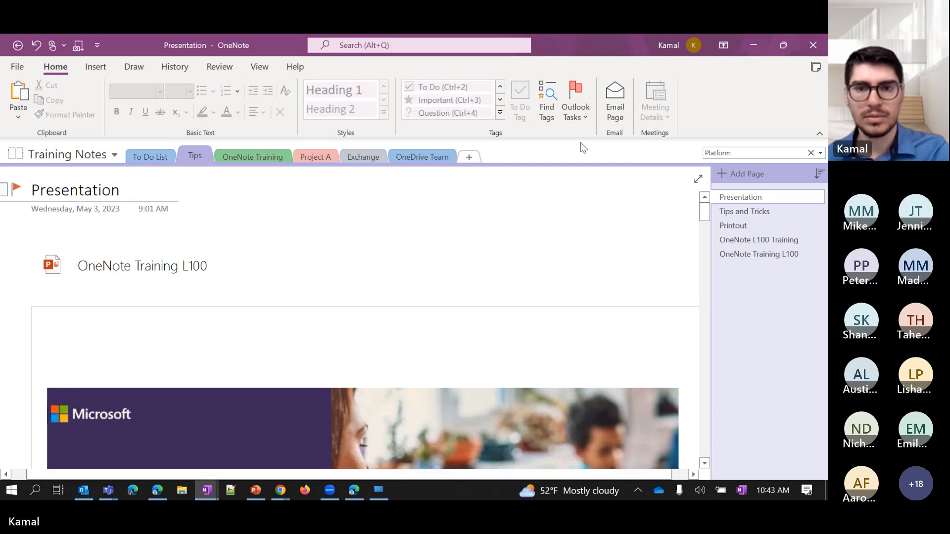
pyautogui.click(580, 115)
pyautogui.click(235, 214)
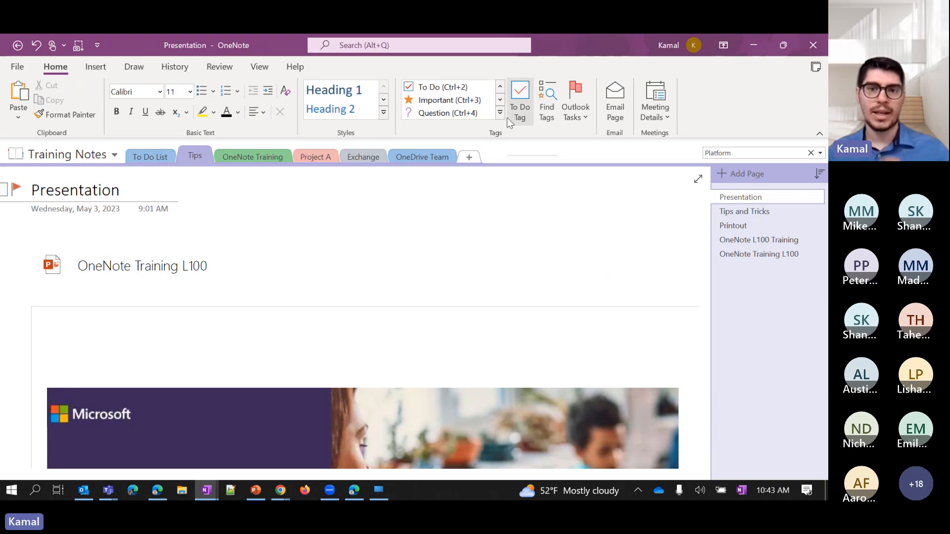
pyautogui.click(500, 113)
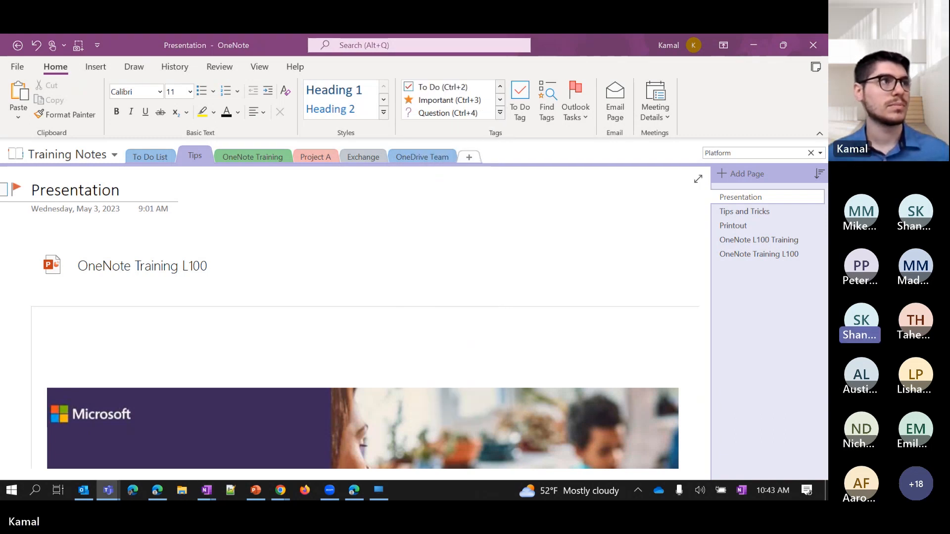
# Switch to Microsoft Teams, view the apps offered as new channel tabs, and open the Notes tab of the All Hands Meetings General channel.
pyautogui.moveTo(331, 33); pyautogui.dragTo(447, 110)
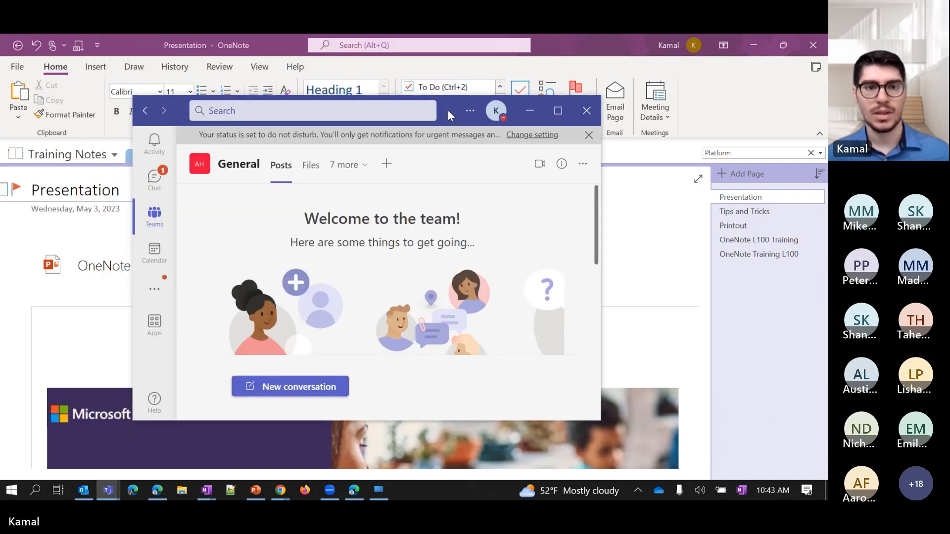
pyautogui.doubleClick(447, 110)
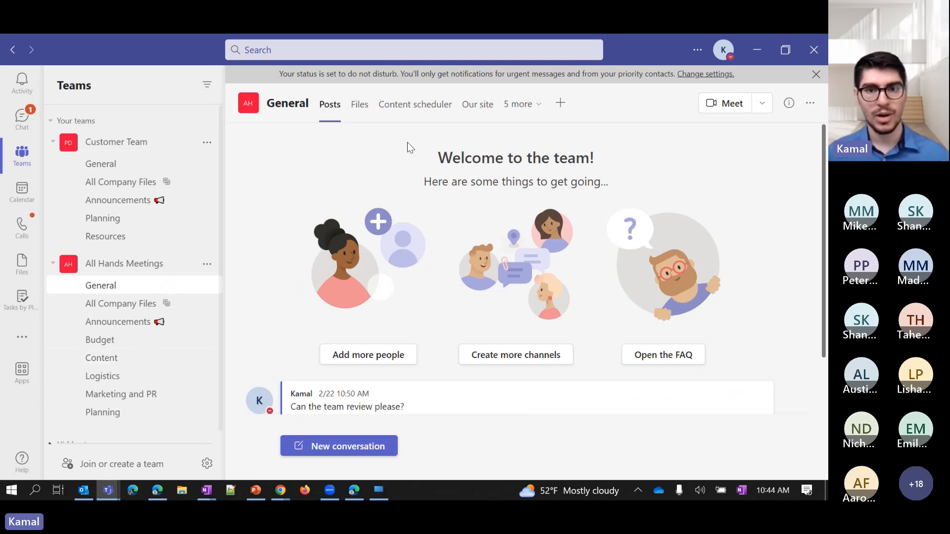
pyautogui.click(559, 103)
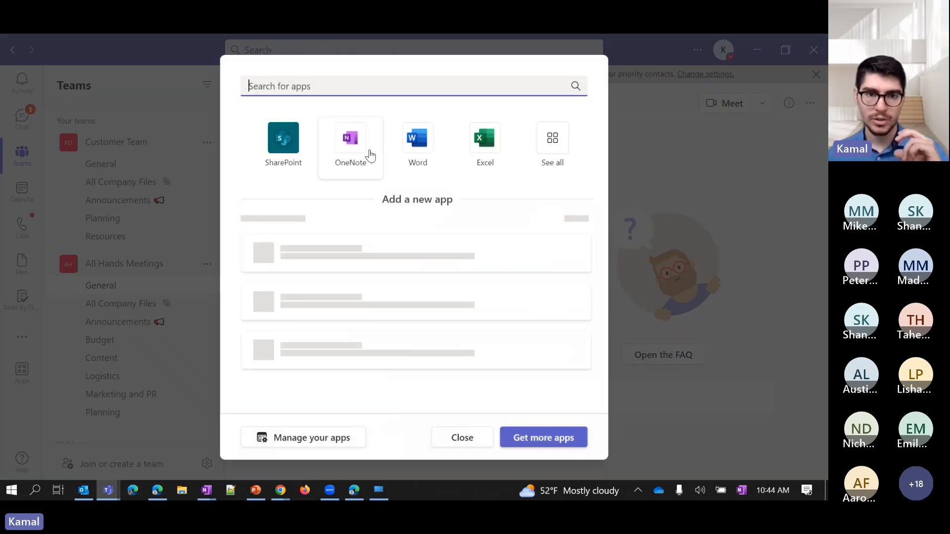
pyautogui.click(455, 438)
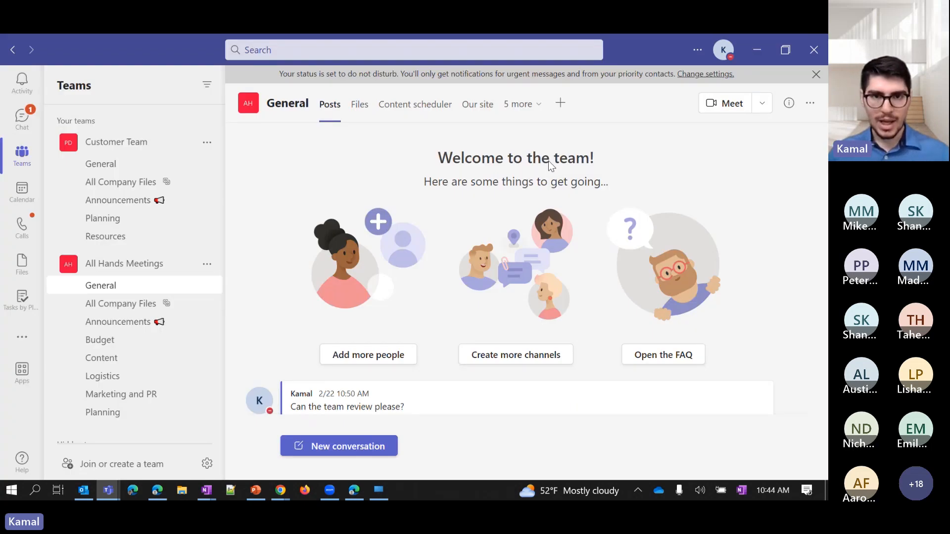
pyautogui.click(521, 105)
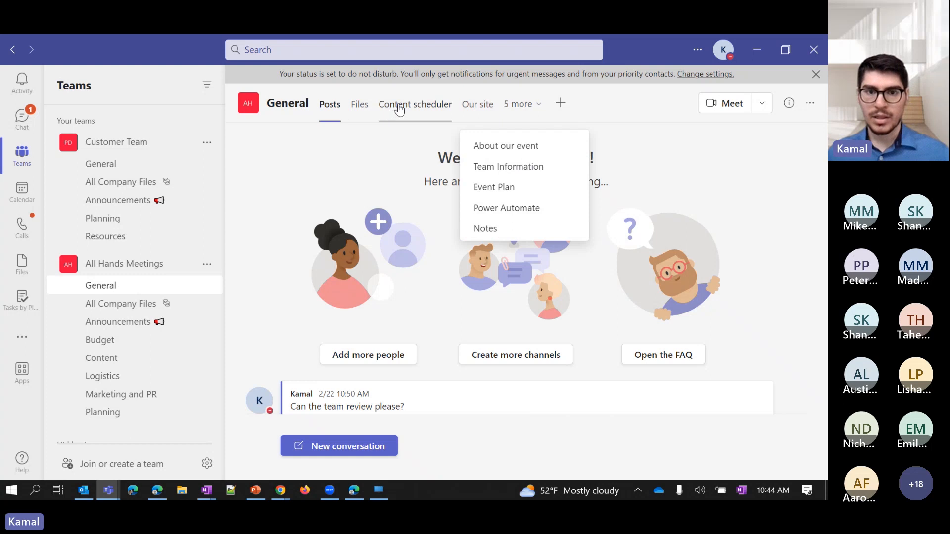
pyautogui.click(506, 228)
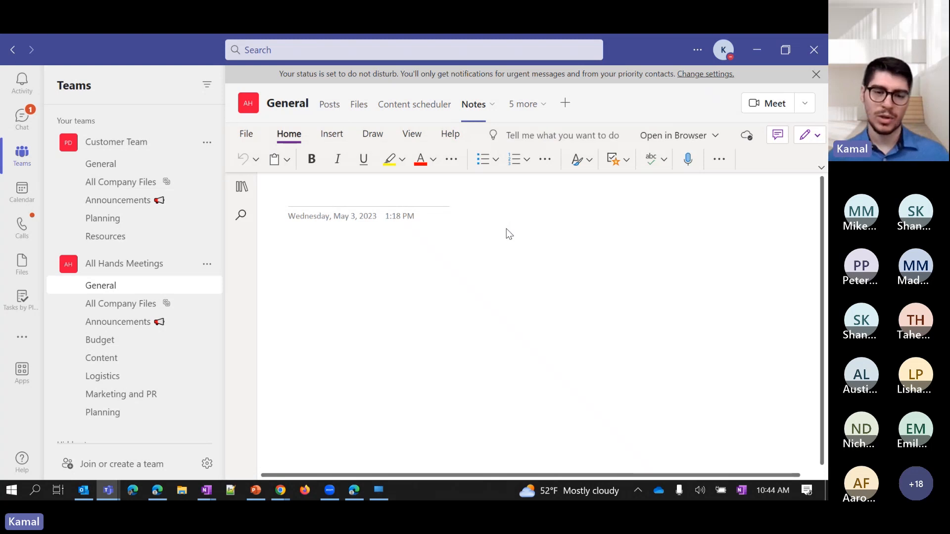
# Switch to OneNote, view the Notebook Information page and return to the Presentation page.
pyautogui.moveTo(210, 493)
pyautogui.click(191, 433)
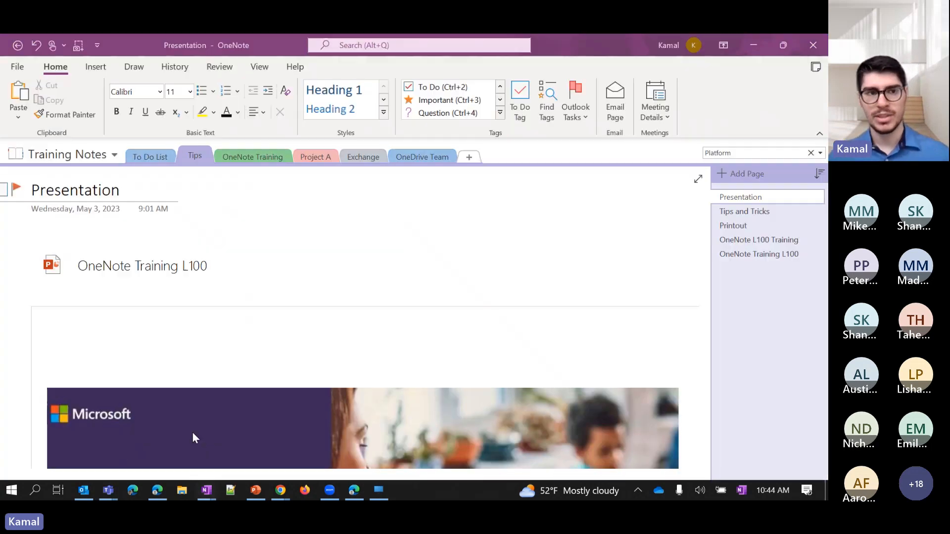
pyautogui.click(17, 67)
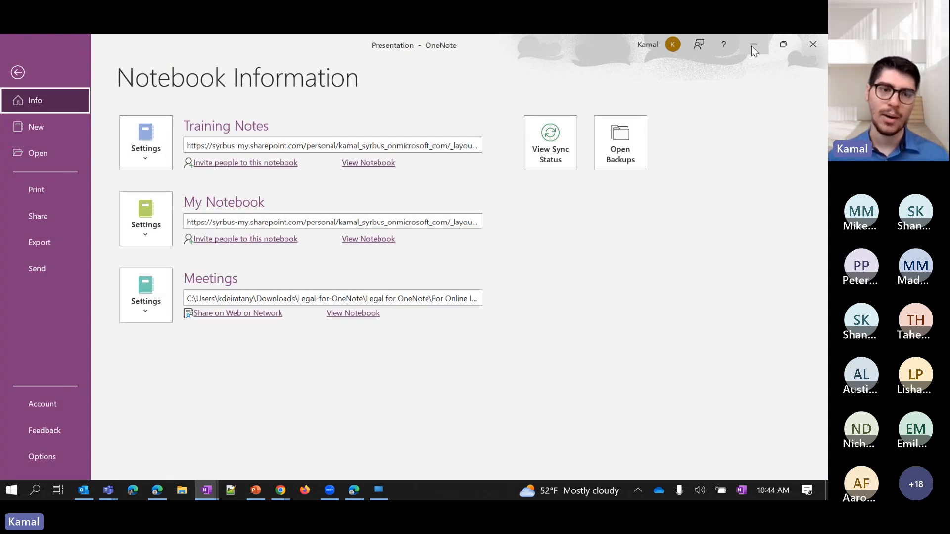
pyautogui.click(16, 73)
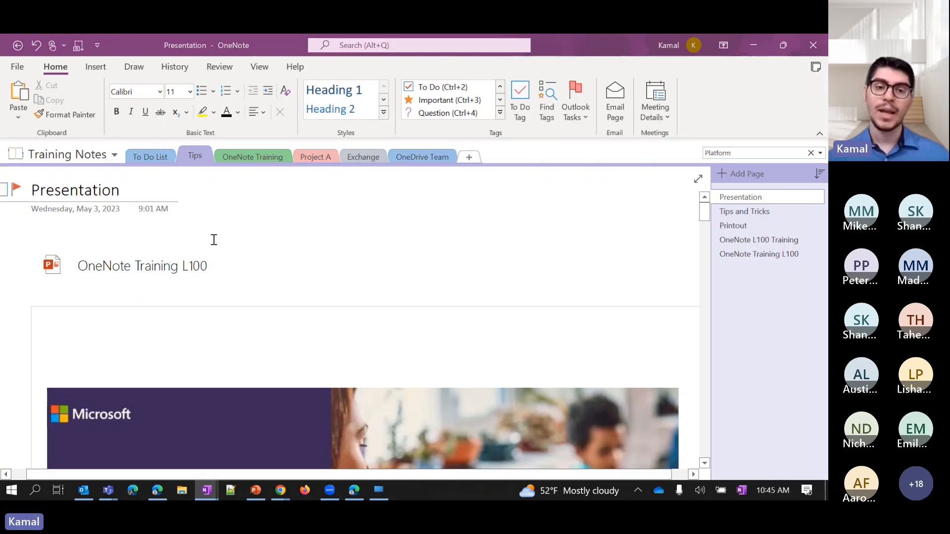
pyautogui.hotkey('alt', 'Tab')
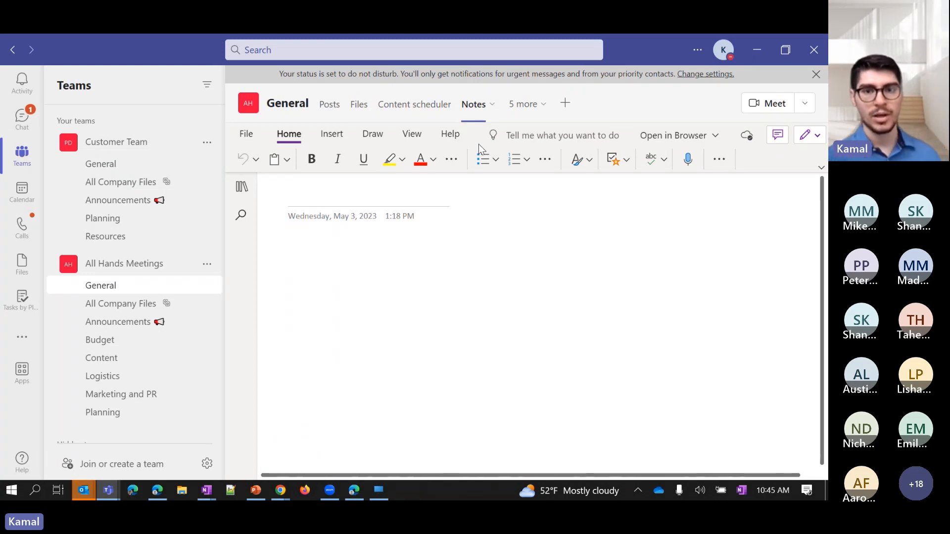
pyautogui.hotkey('alt', 'Tab')
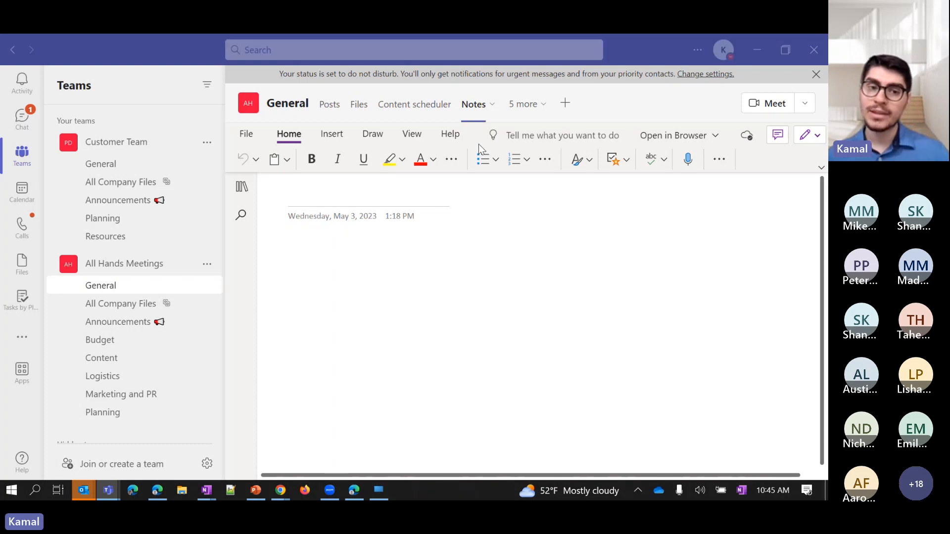
pyautogui.click(19, 69)
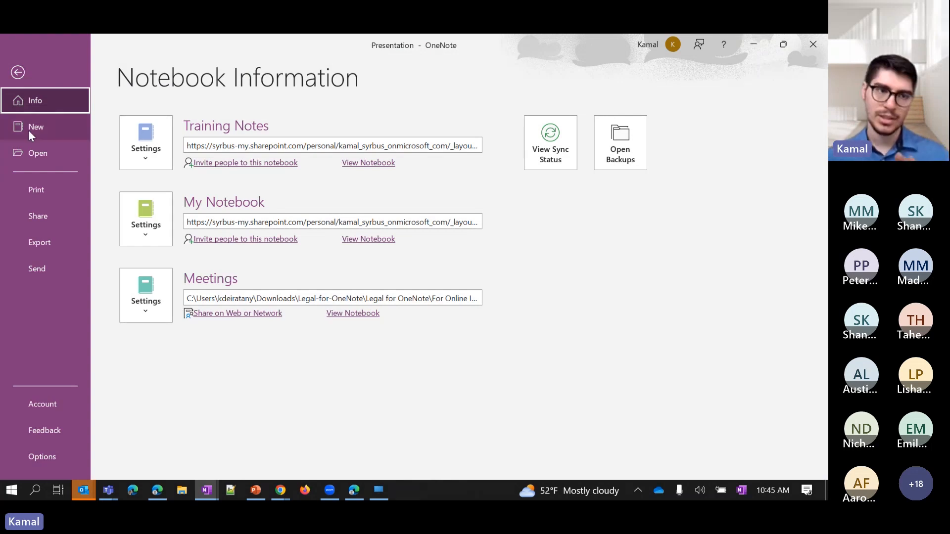
pyautogui.click(19, 73)
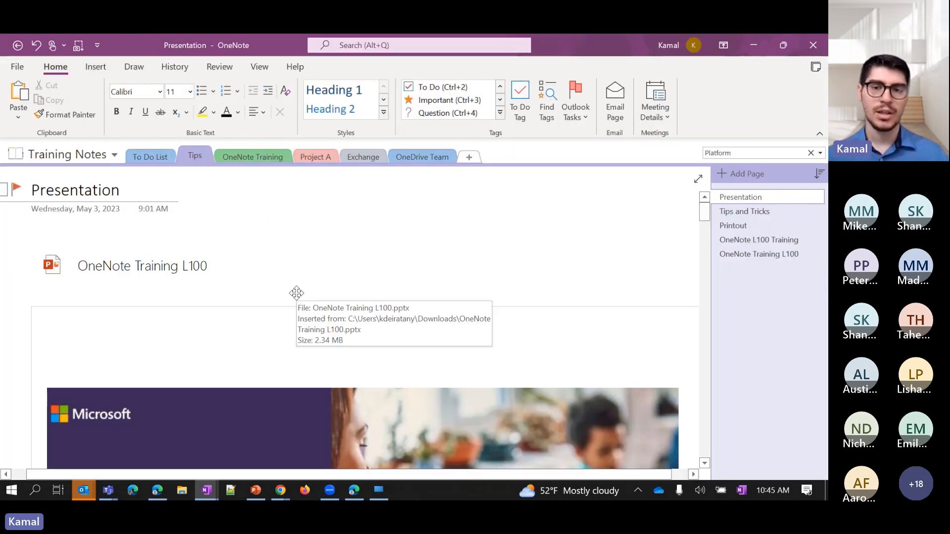
pyautogui.rightClick(752, 196)
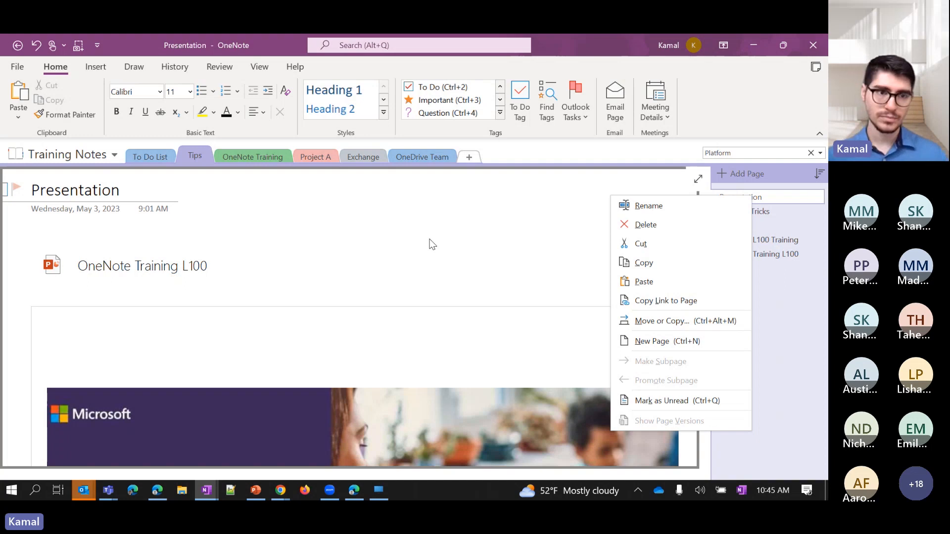
# Switch to Microsoft Teams and title the blank page in the General channel's Notes tab "Team notebook".
pyautogui.hotkey('alt', 'Tab')
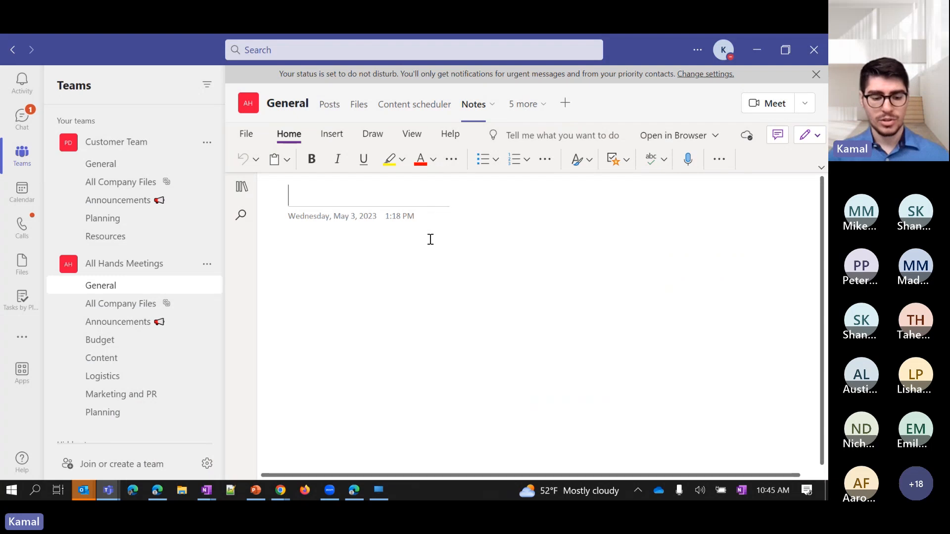
pyautogui.write('Team n')
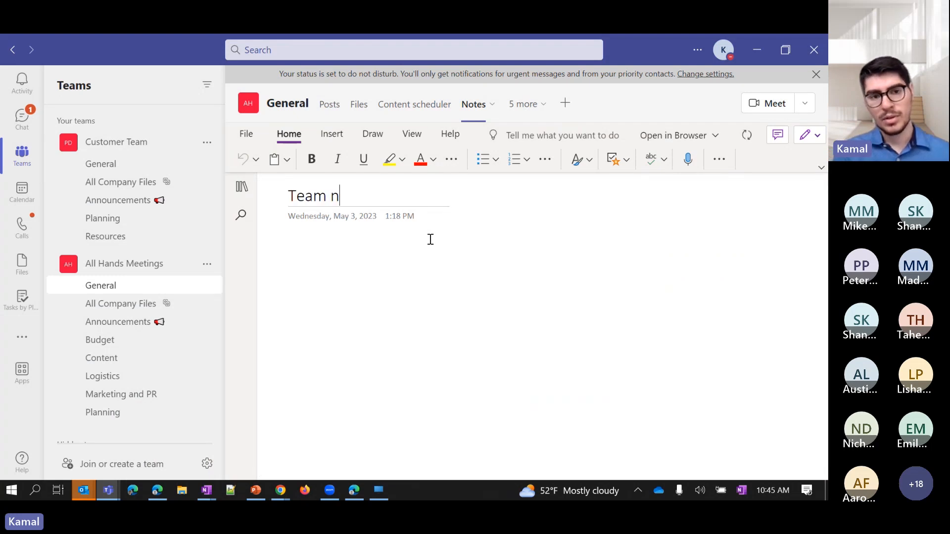
pyautogui.write('otebook')
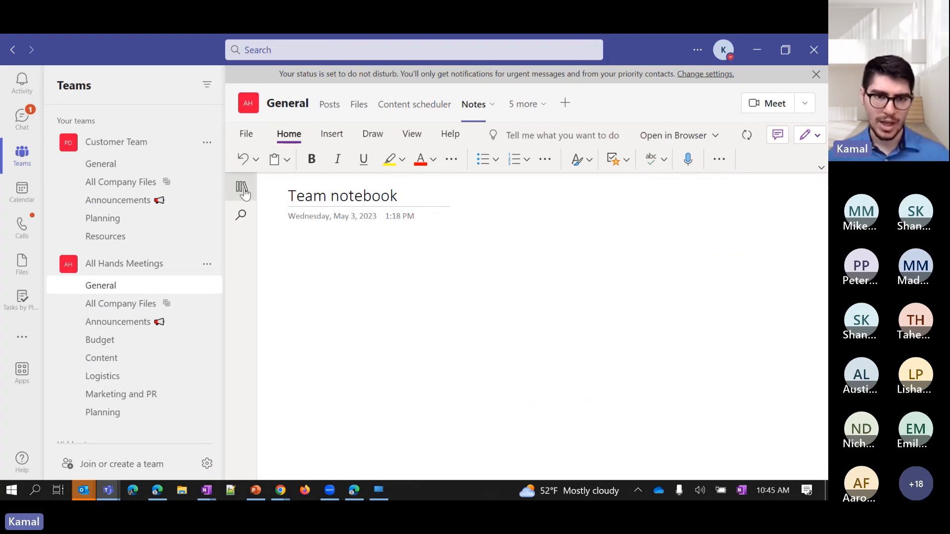
pyautogui.click(243, 192)
pyautogui.click(604, 277)
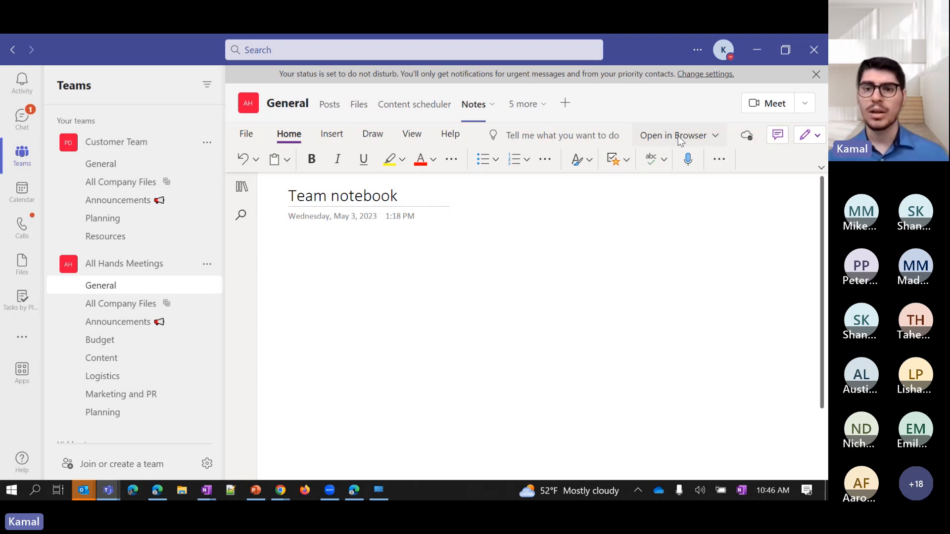
# Open the Team notebook page in the OneNote desktop app and show the list of notebooks.
pyautogui.click(716, 135)
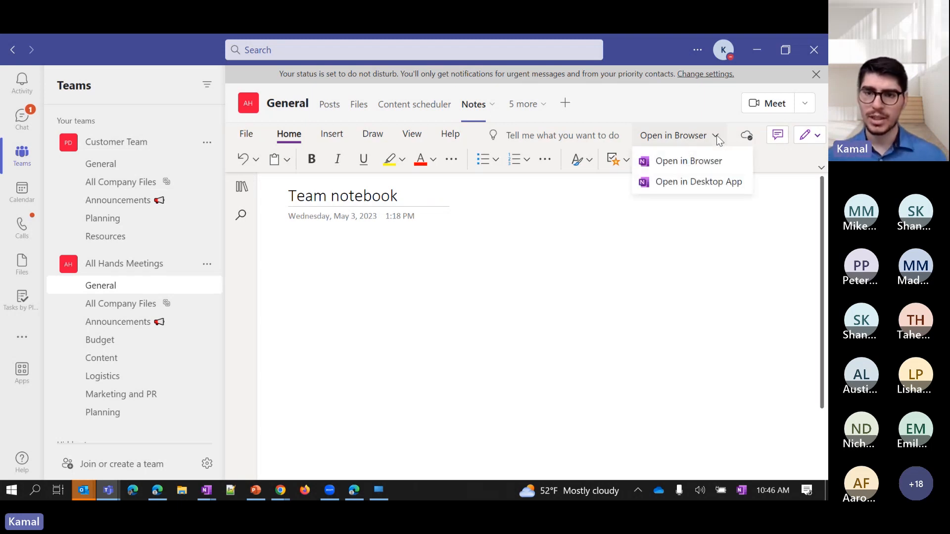
pyautogui.click(707, 186)
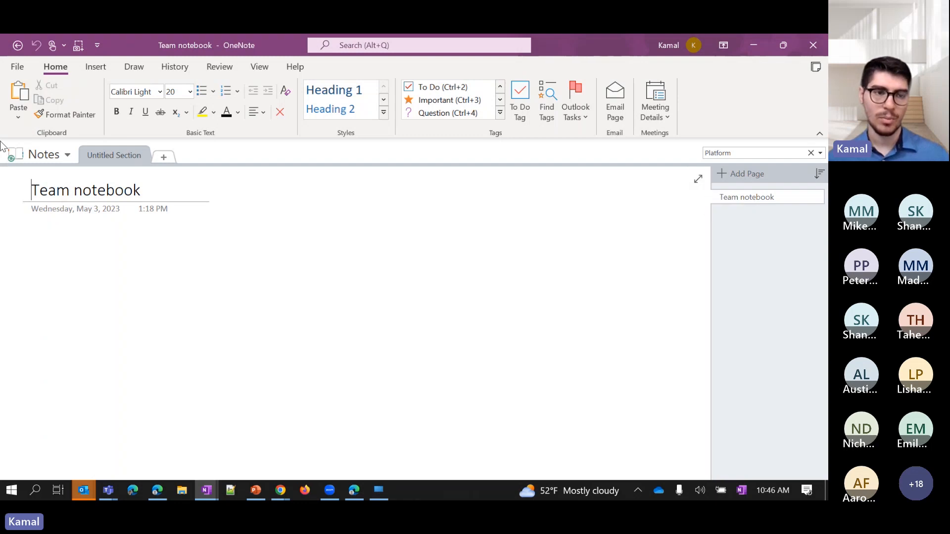
pyautogui.click(47, 154)
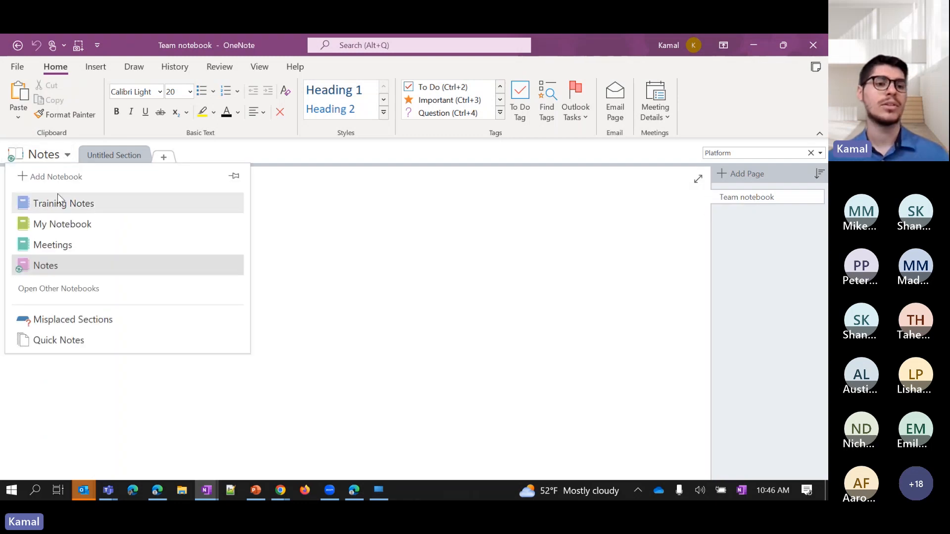
# Close the Notes notebook and open the Training Notes notebook.
pyautogui.rightClick(62, 268)
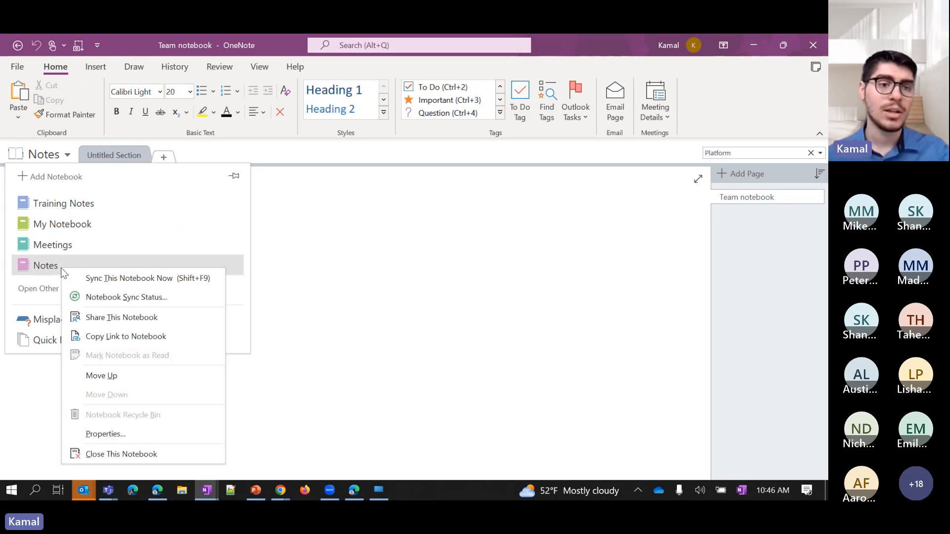
pyautogui.click(111, 454)
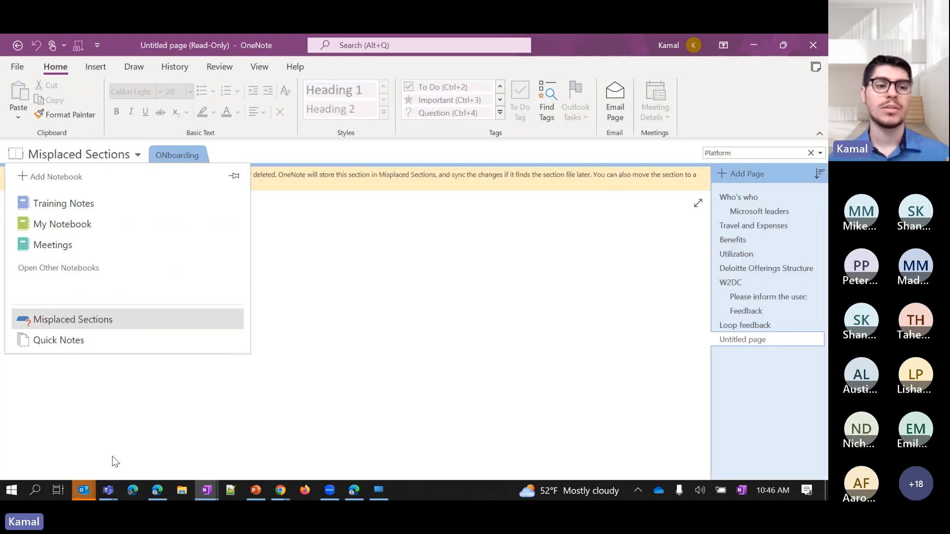
pyautogui.click(76, 207)
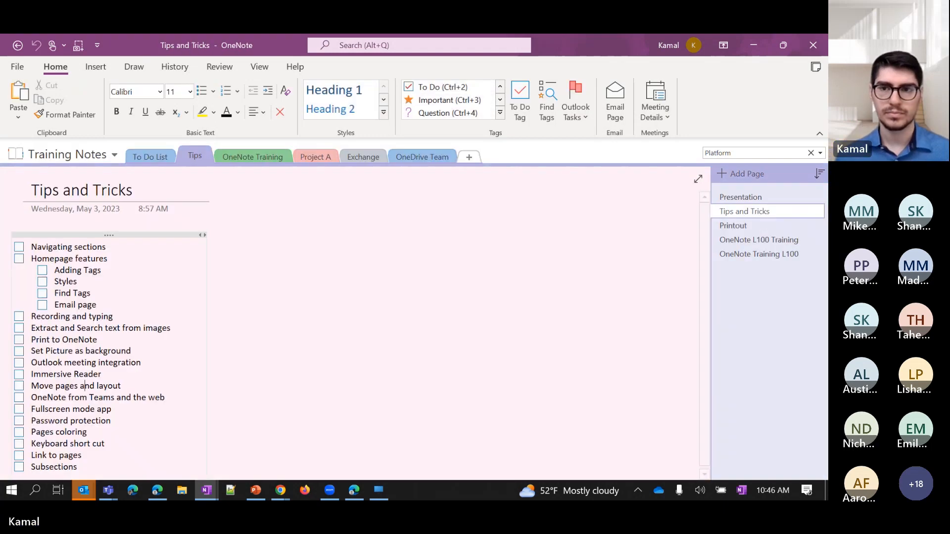
# Switch to Microsoft Teams, open its OneNote app, and view the available notebooks and the contents of My Notebook.
pyautogui.click(751, 45)
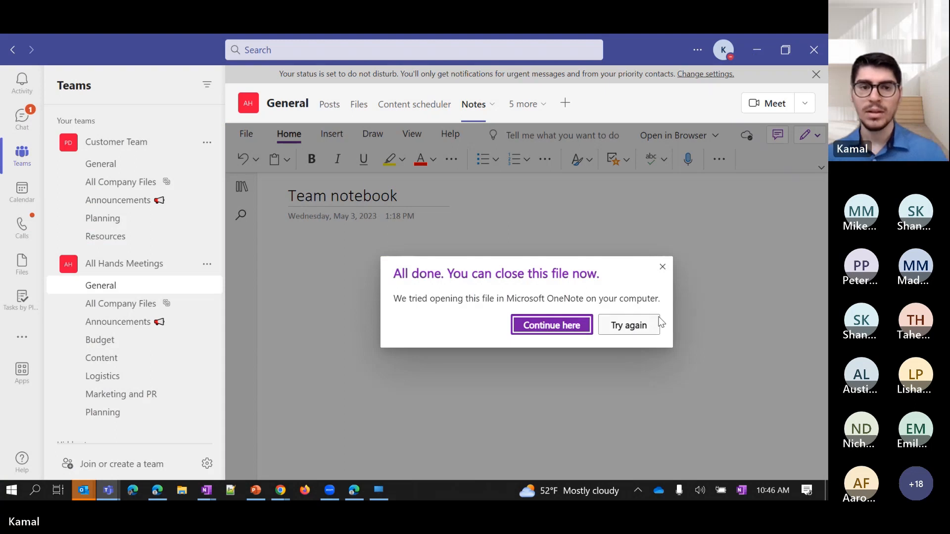
pyautogui.click(21, 341)
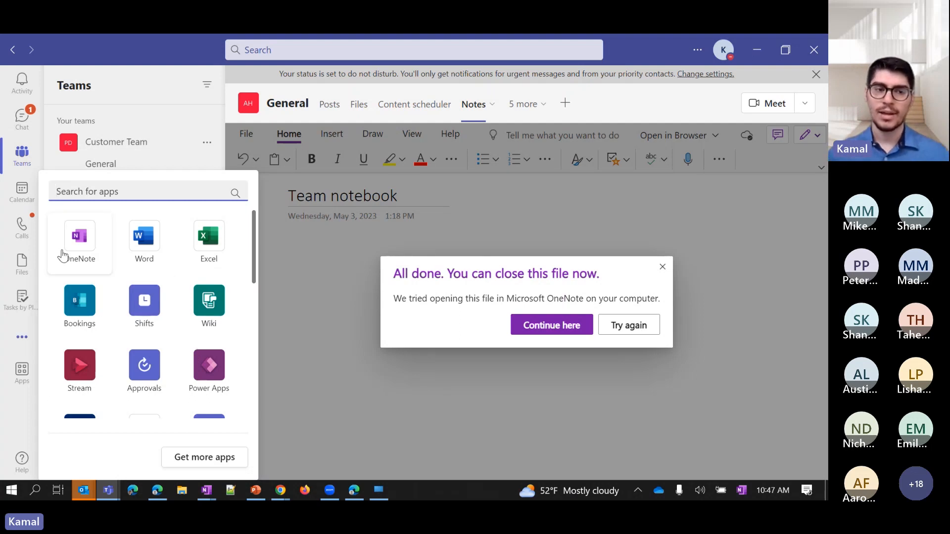
pyautogui.click(85, 231)
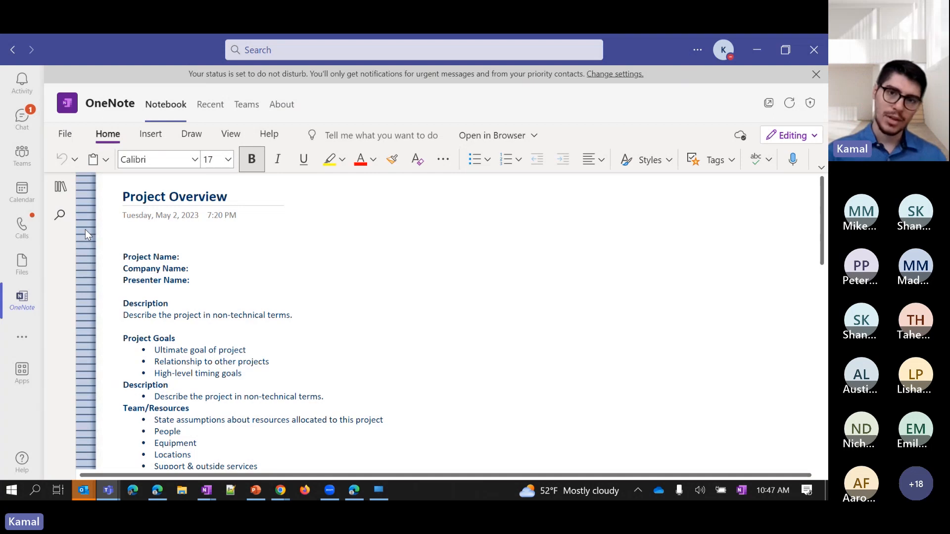
pyautogui.click(60, 186)
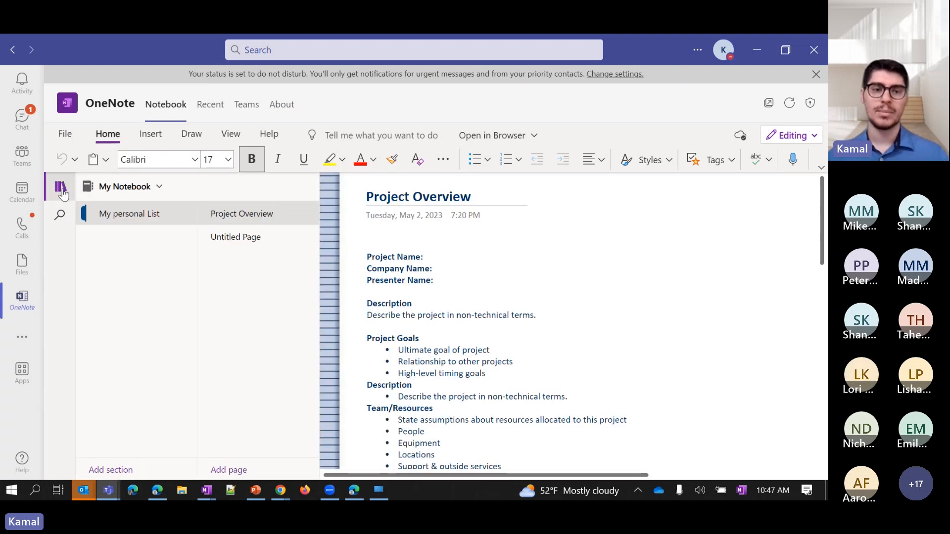
pyautogui.click(152, 187)
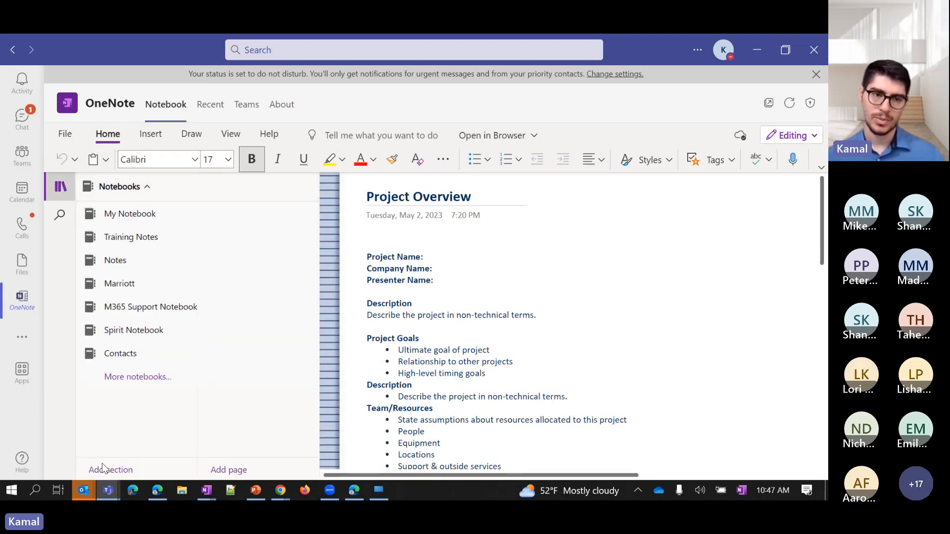
pyautogui.click(89, 214)
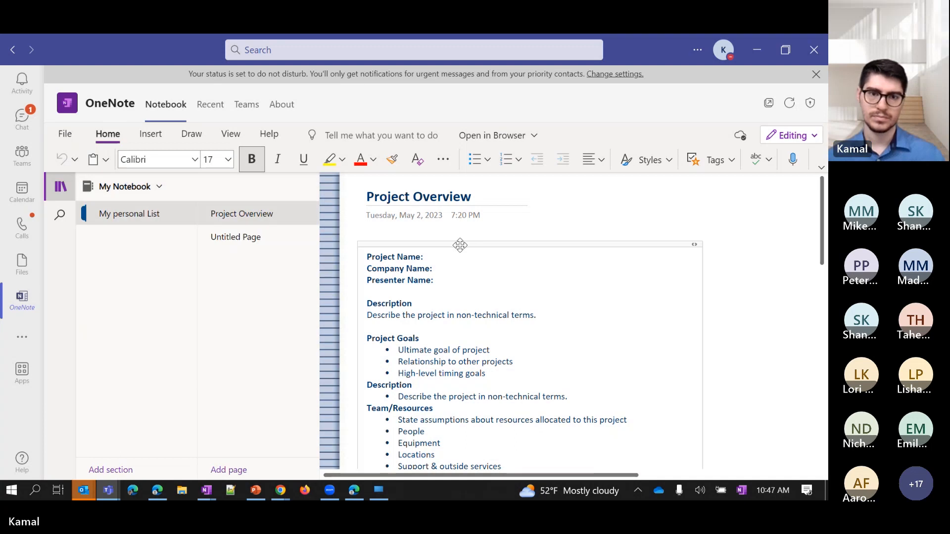
pyautogui.click(60, 186)
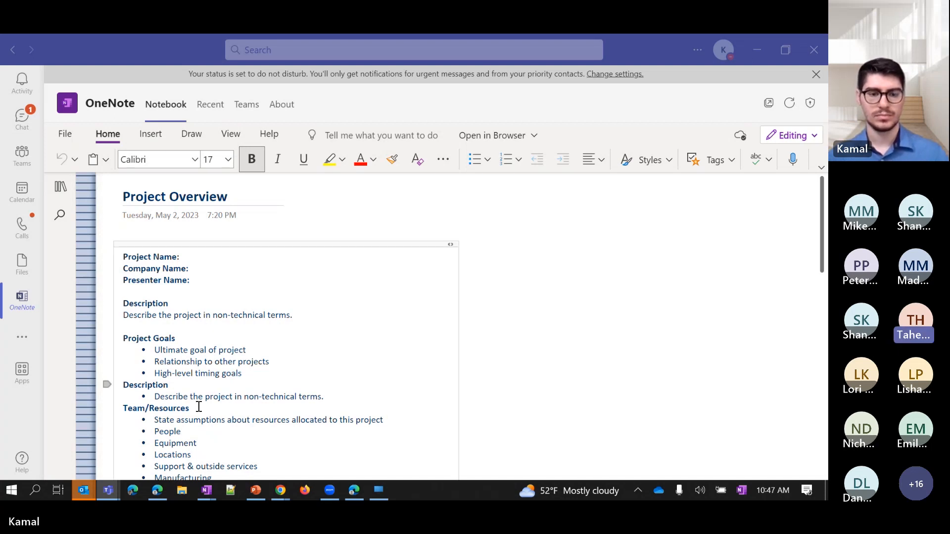
# Switch to the OneNote desktop app and open the OneNote Training L100 page in the Tips section.
pyautogui.moveTo(208, 492)
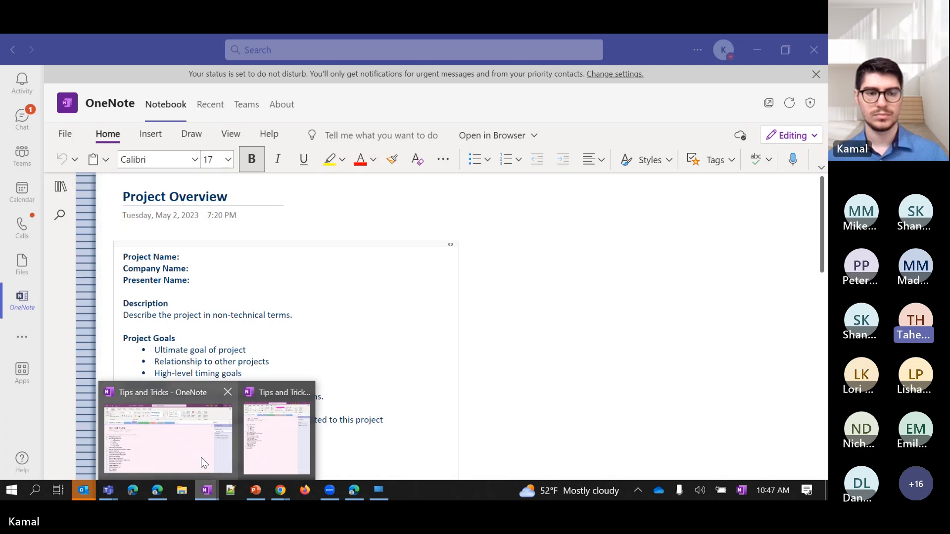
pyautogui.click(203, 439)
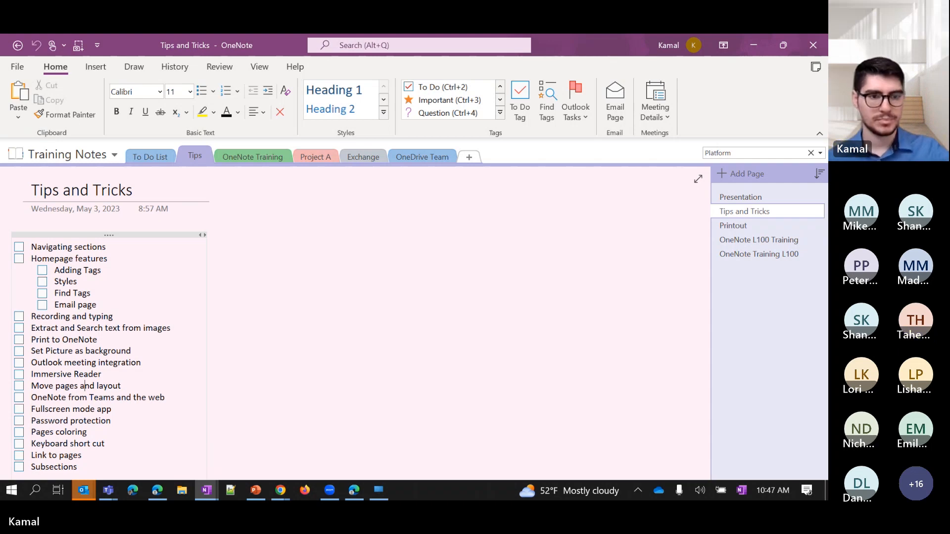
pyautogui.click(740, 197)
pyautogui.click(735, 253)
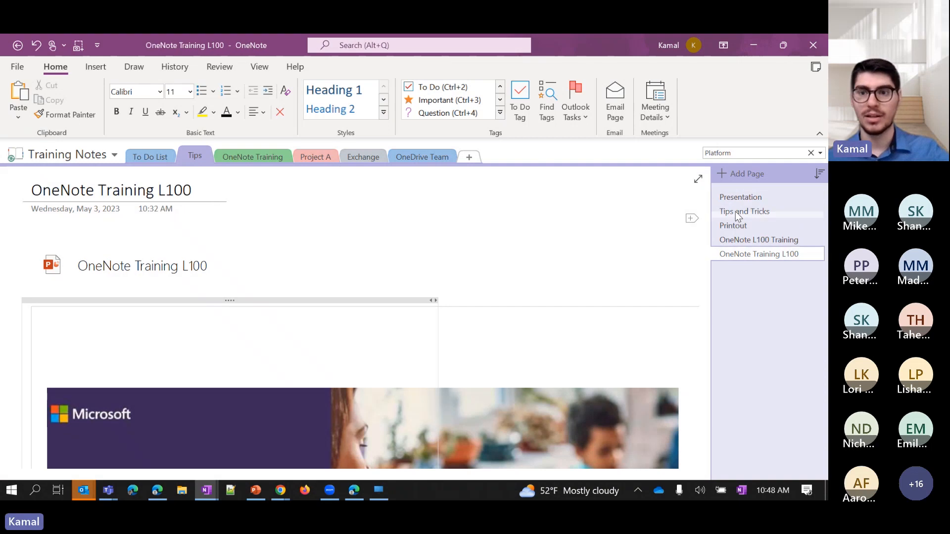
# Add a new page titled "5/3 Meeting" to the Tips section.
pyautogui.click(737, 173)
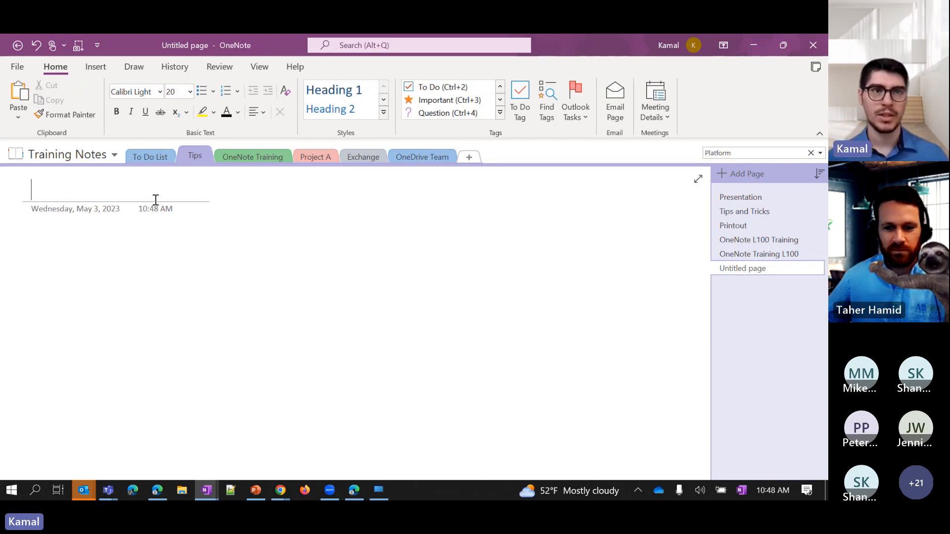
pyautogui.write('5/')
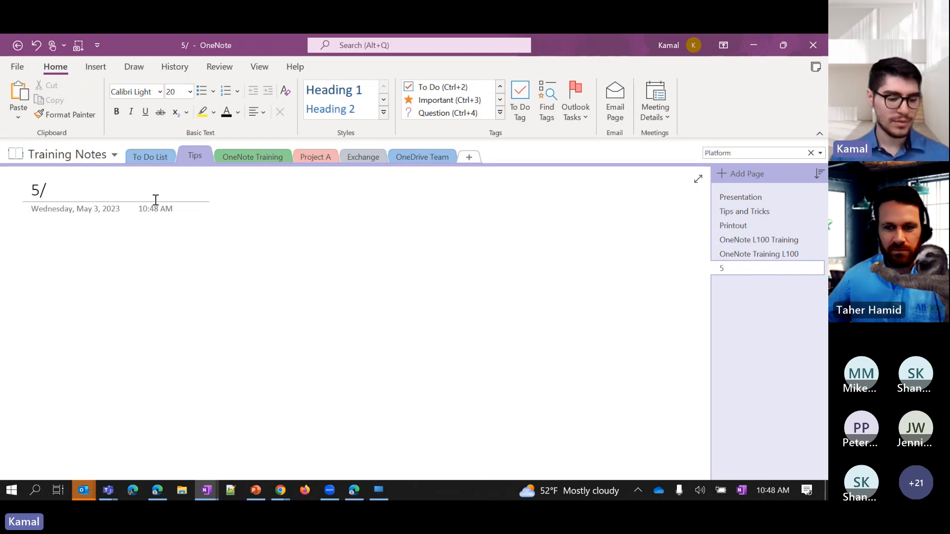
pyautogui.write('4')
pyautogui.press('BackSpace')
pyautogui.write('3')
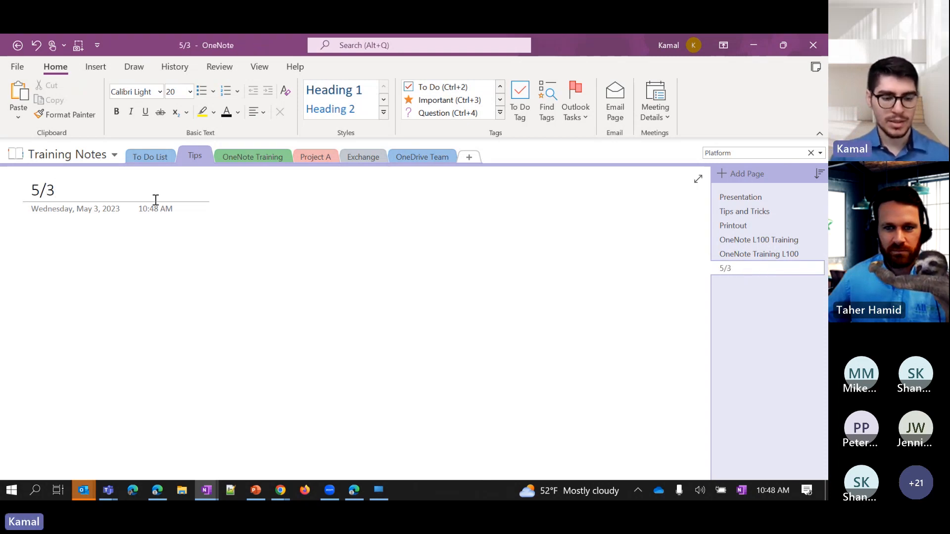
pyautogui.write(' Meetini')
pyautogui.press('BackSpace')
pyautogui.write('g')
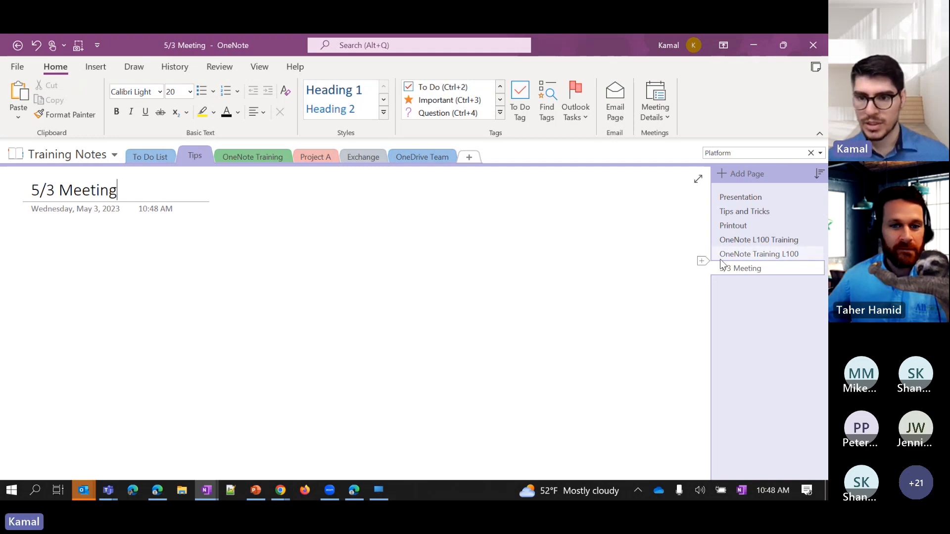
# Make the 5/3 Meeting page a subpage of OneNote Training L100, and collapse and re-expand the page group.
pyautogui.moveTo(735, 273); pyautogui.dragTo(745, 267)
pyautogui.click(740, 251)
pyautogui.click(816, 253)
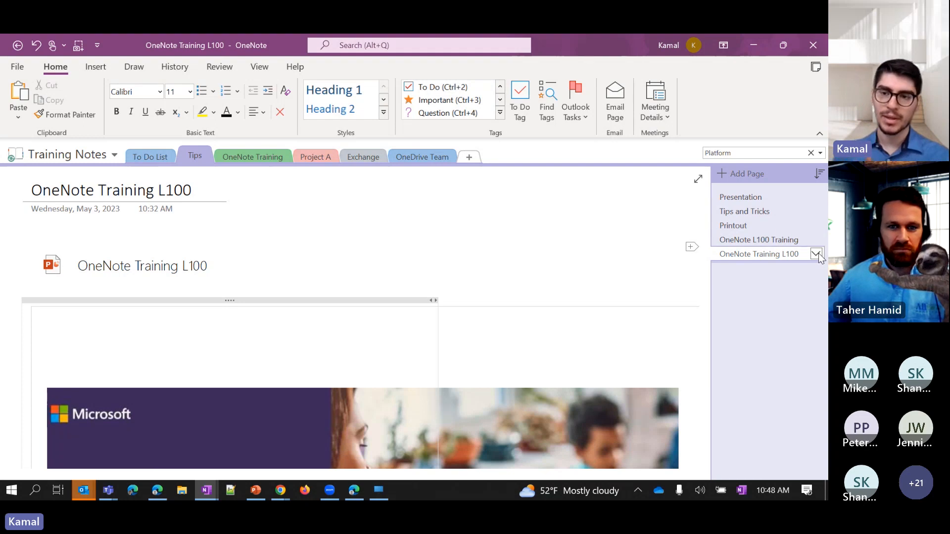
pyautogui.click(816, 253)
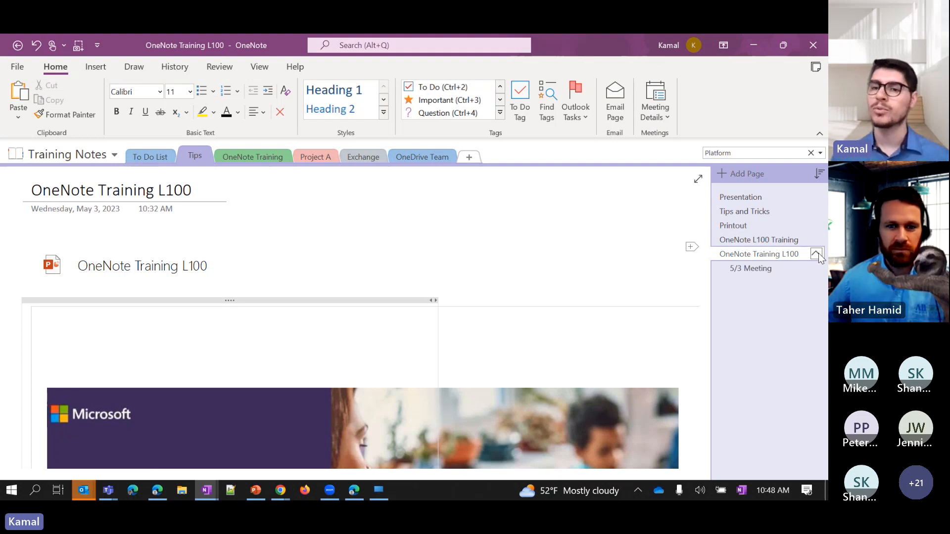
pyautogui.scroll(-1, 700, 338)
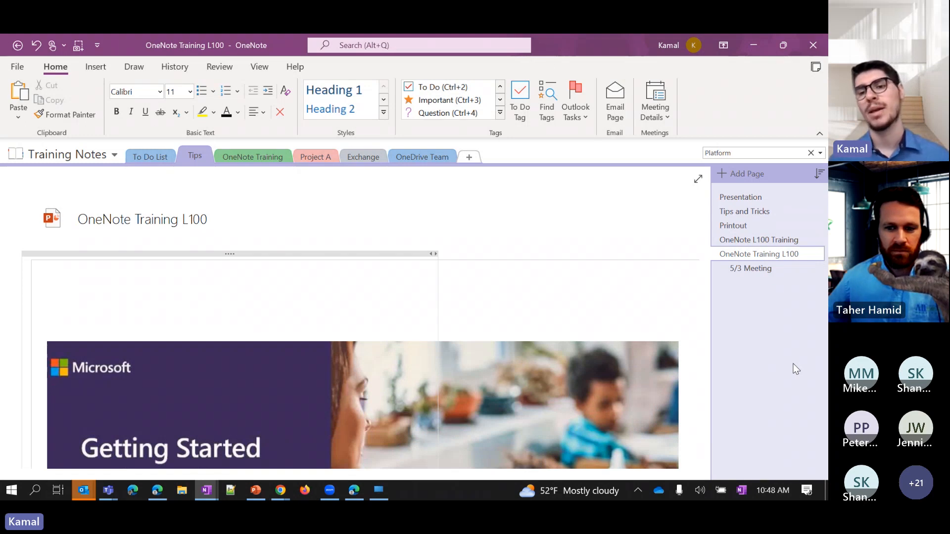
# Add a new page titled "Additional meeting notes" below the 5/3 Meeting subpage.
pyautogui.click(744, 271)
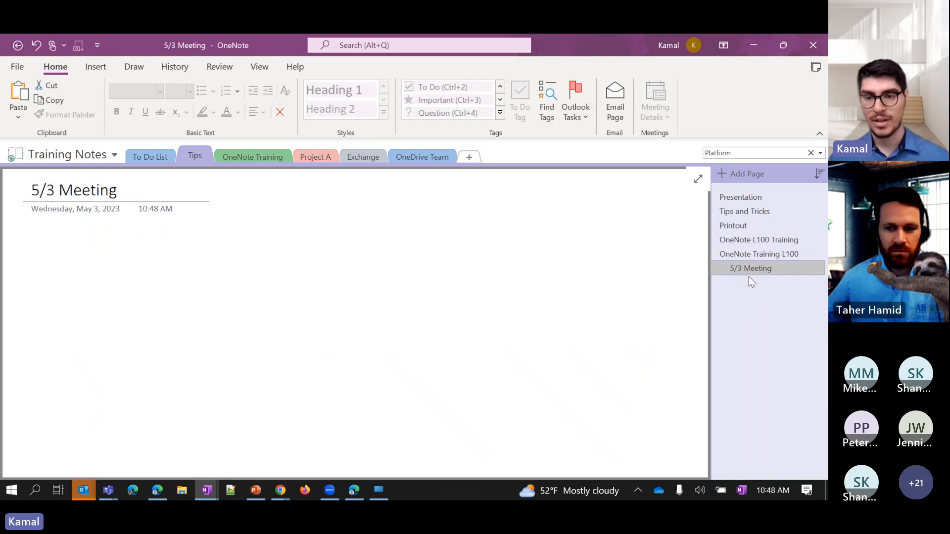
pyautogui.click(755, 171)
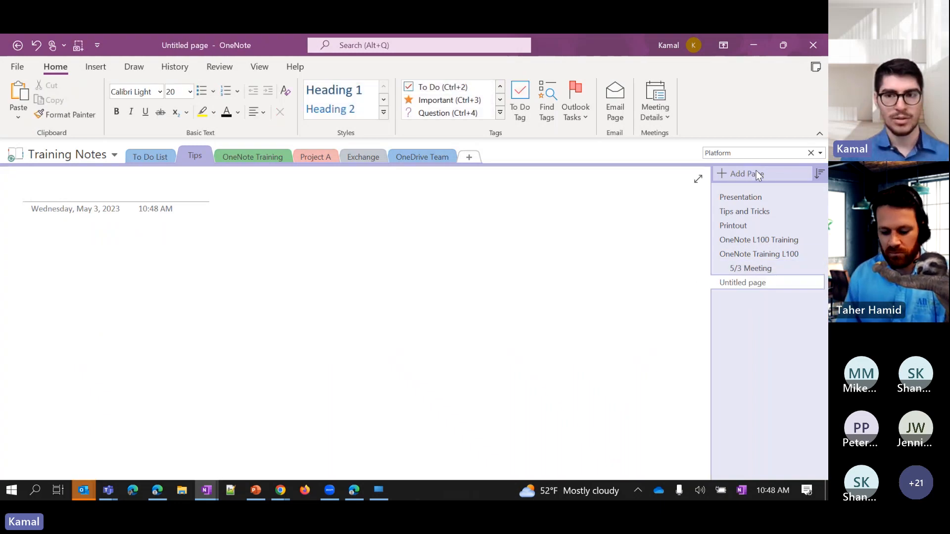
pyautogui.write('Addition')
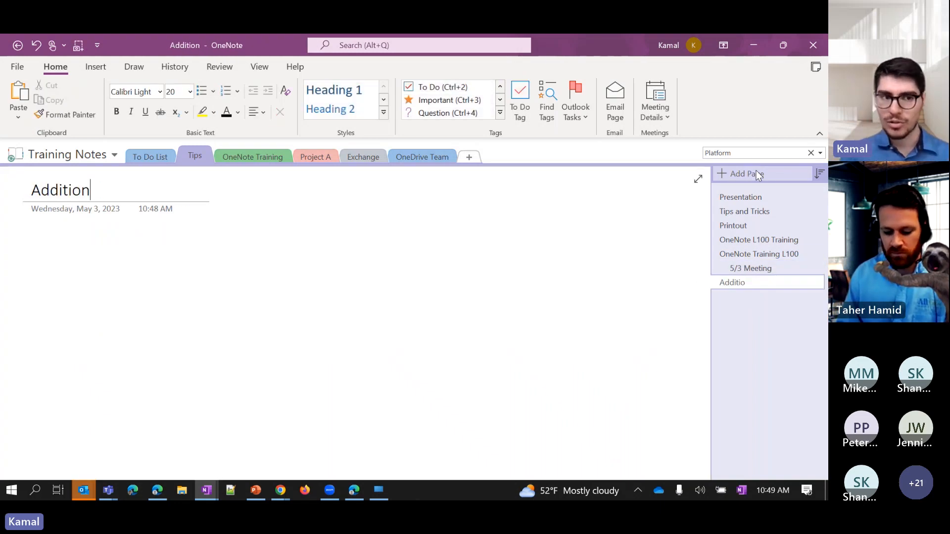
pyautogui.write('al meeting notes')
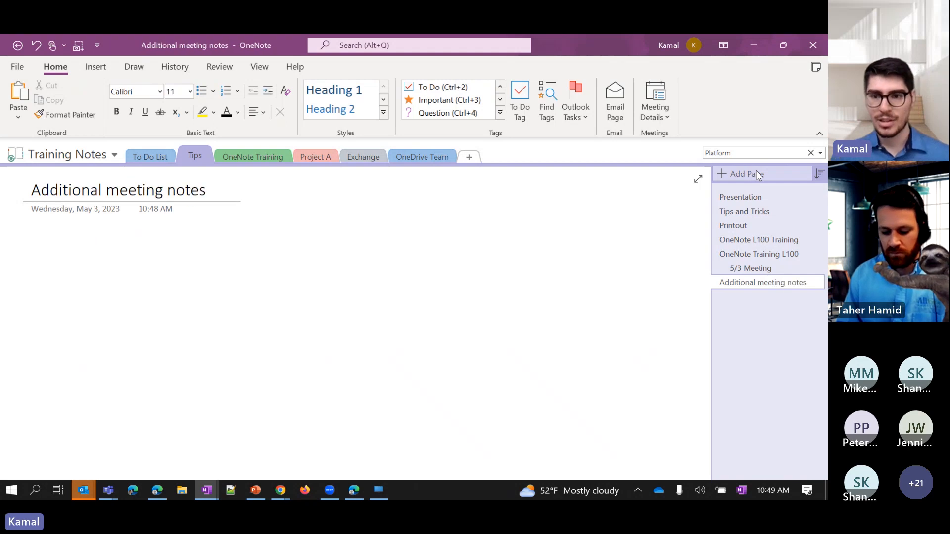
# Make Additional meeting notes a second-level subpage under 5/3 Meeting, and collapse and re-expand the OneNote Training L100 group.
pyautogui.click(763, 283)
pyautogui.moveTo(764, 283); pyautogui.dragTo(781, 282)
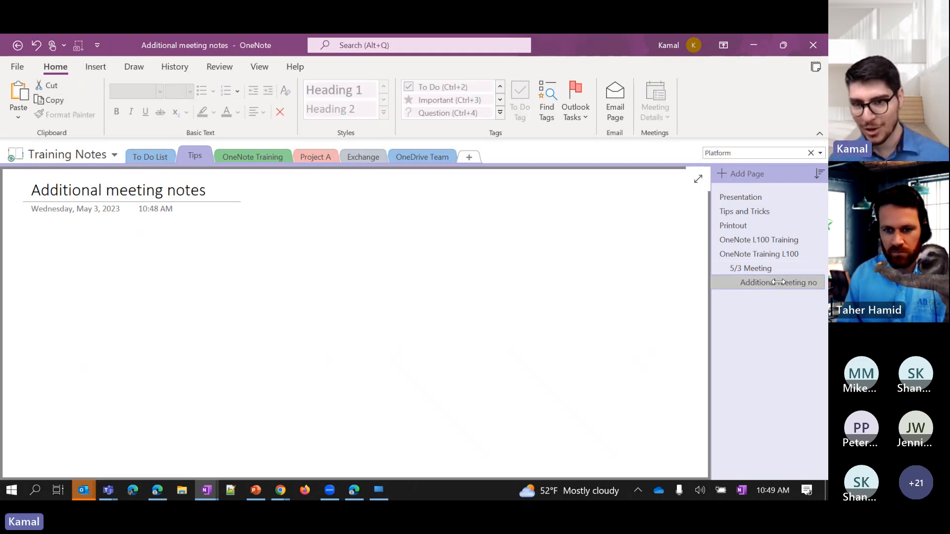
pyautogui.click(816, 255)
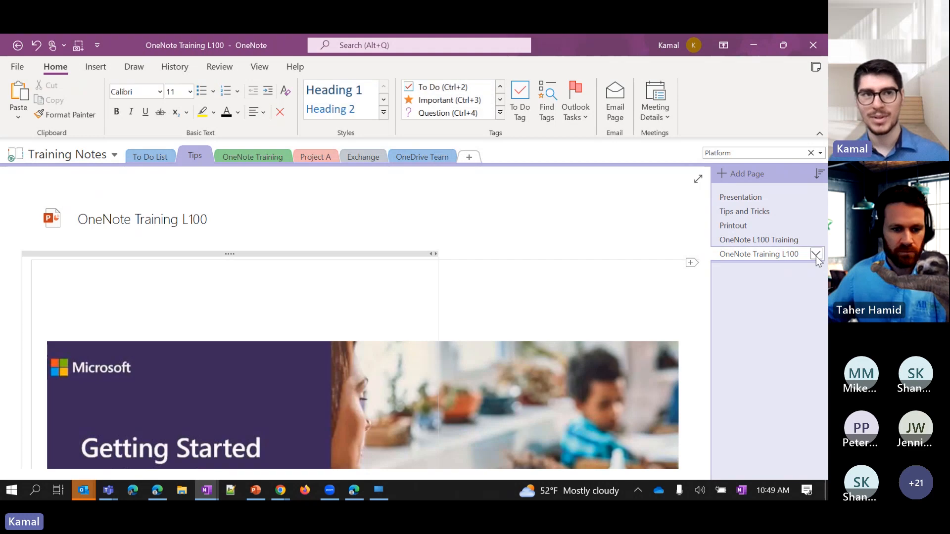
pyautogui.click(815, 255)
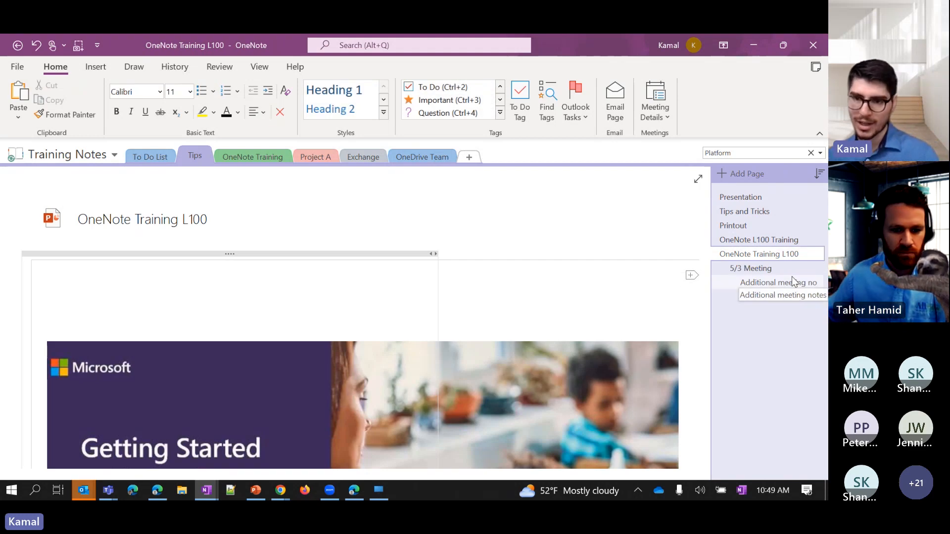
# View the page options for the Additional meeting notes subpage, including those for promoting and collapsing subpages.
pyautogui.rightClick(793, 280)
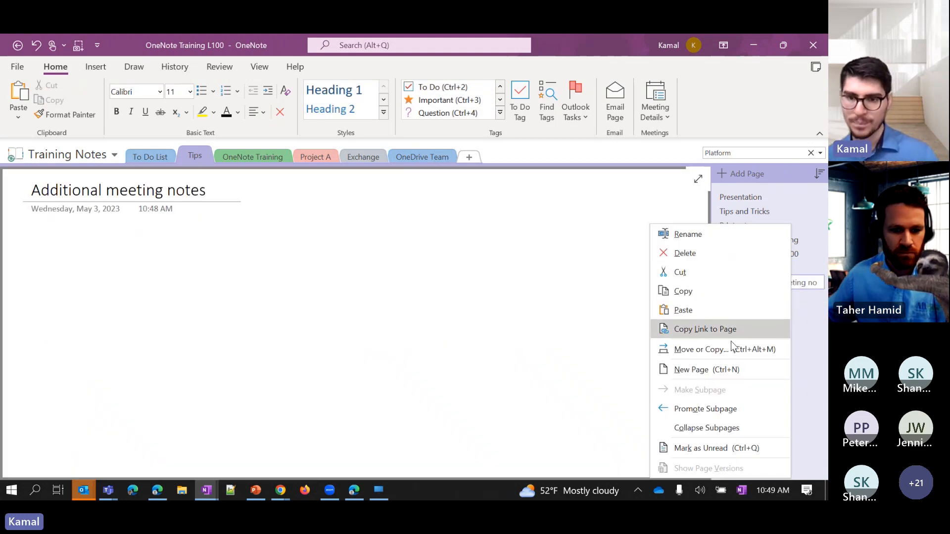
pyautogui.rightClick(787, 282)
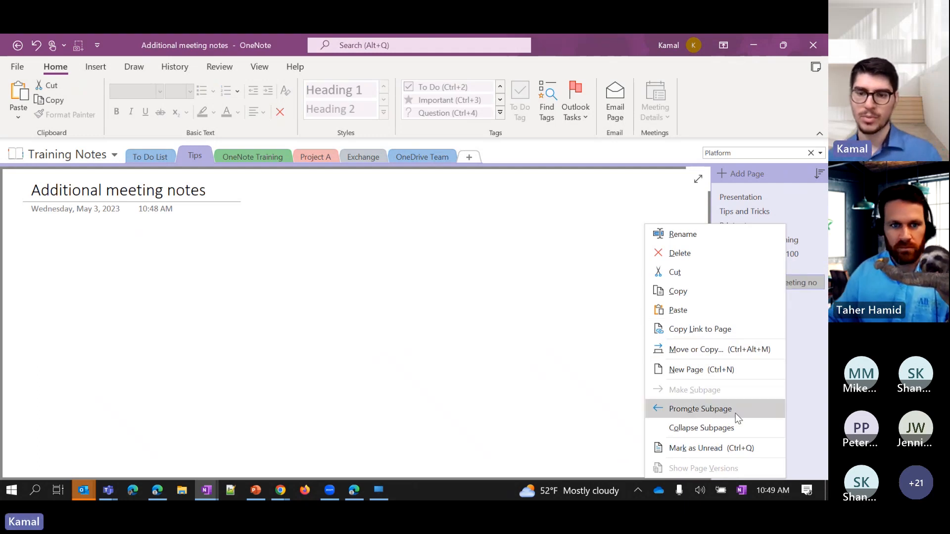
pyautogui.click(550, 383)
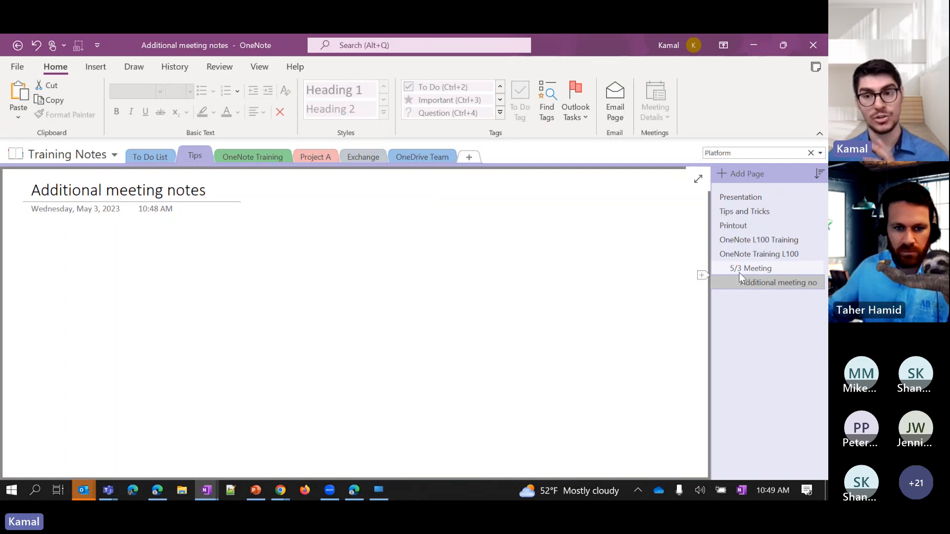
# Return to the OneNote Training L100 page, look through its slide printout, and select the area around the attached presentation.
pyautogui.click(744, 256)
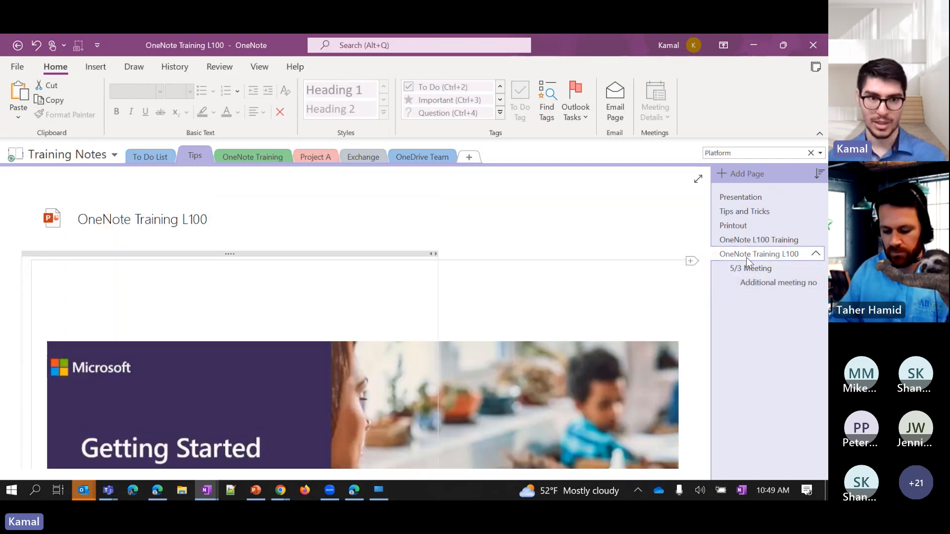
pyautogui.scroll(1, 214, 217)
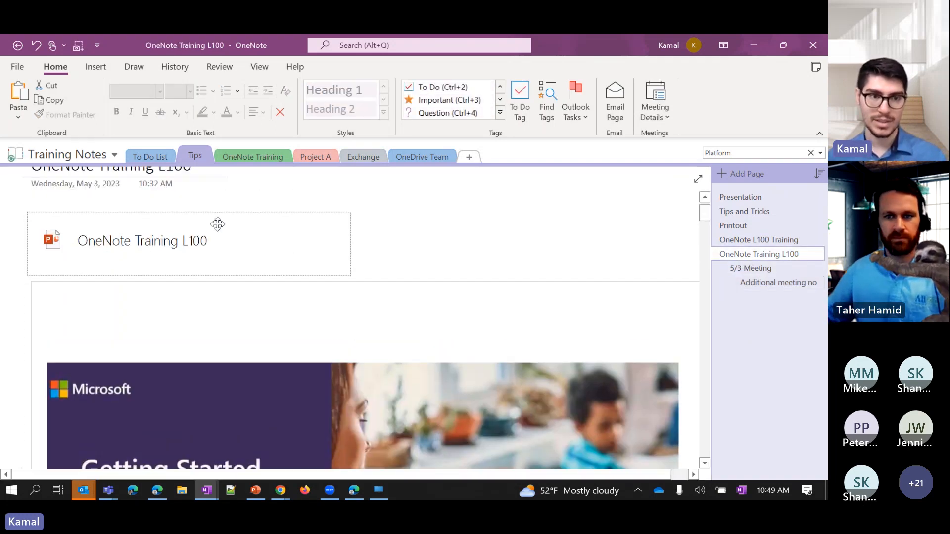
pyautogui.scroll(-10, 204, 233)
pyautogui.scroll(10, 205, 236)
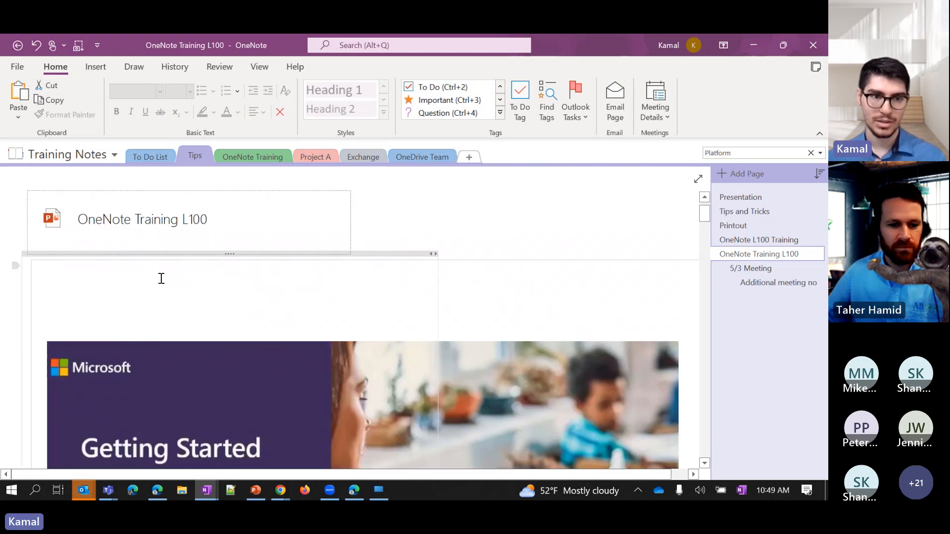
pyautogui.click(161, 278)
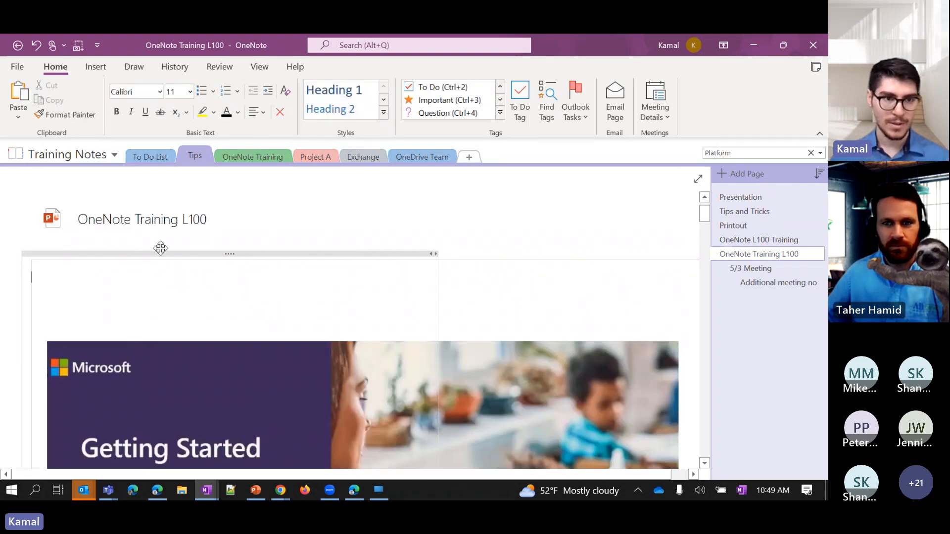
pyautogui.click(143, 249)
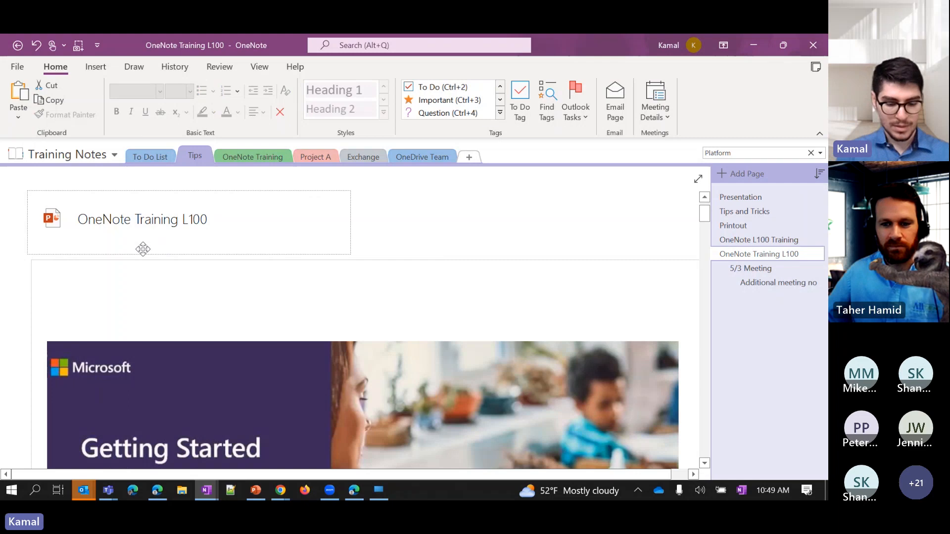
# Add a "5/3 Meeting Notes" note above the attached presentation and align it with the page's left margin.
pyautogui.scroll(1, 143, 249)
pyautogui.write('5/')
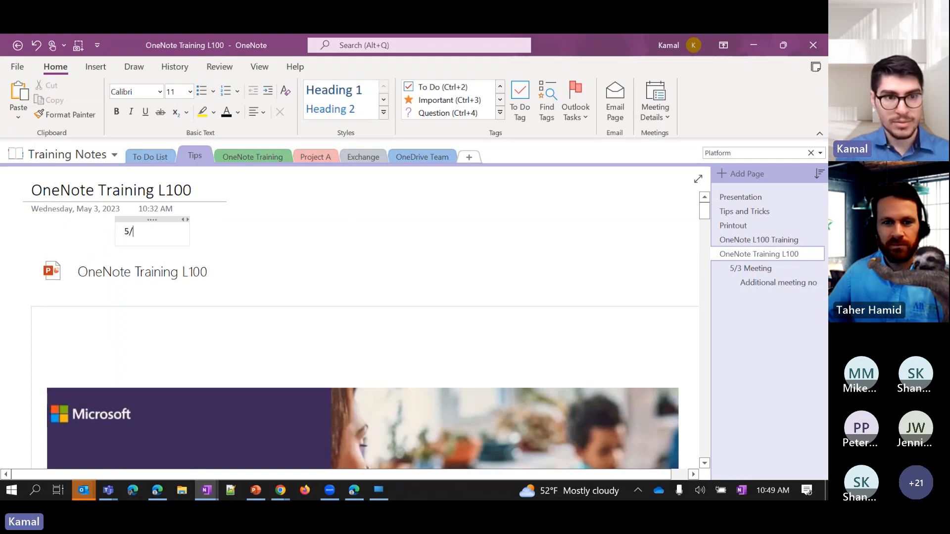
pyautogui.write('3 Meeting Notes')
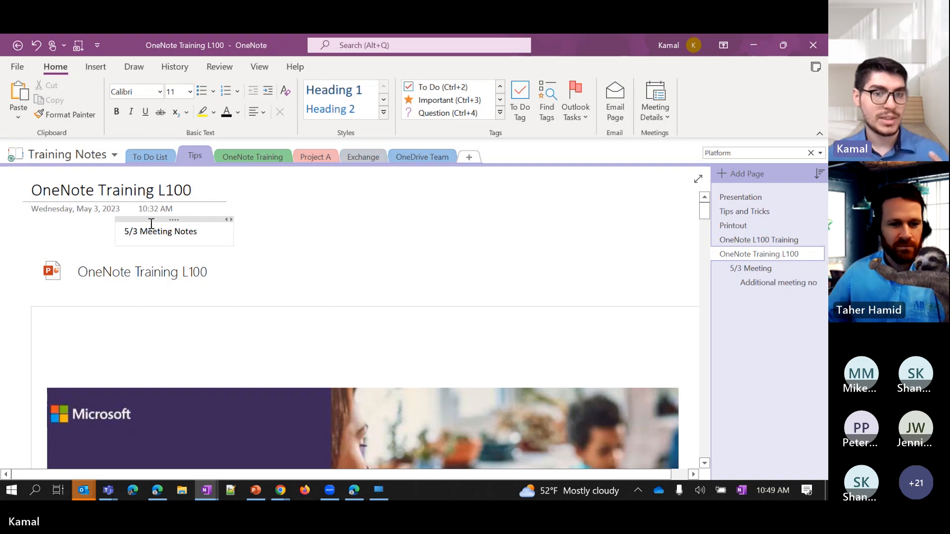
pyautogui.moveTo(151, 220); pyautogui.dragTo(67, 222)
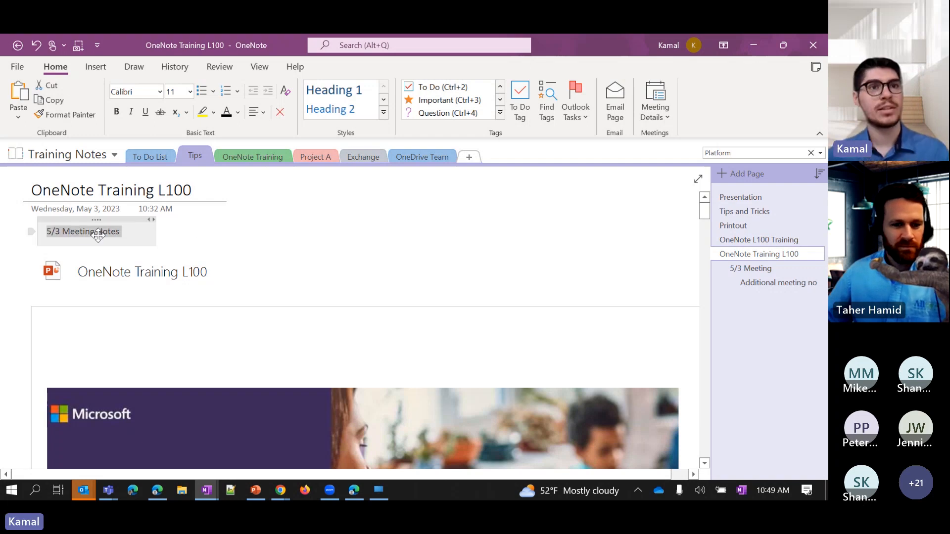
# Link the "5/3 Meeting Notes" text to the 5/3 Meeting page in the Tips section of Training Notes.
pyautogui.rightClick(95, 235)
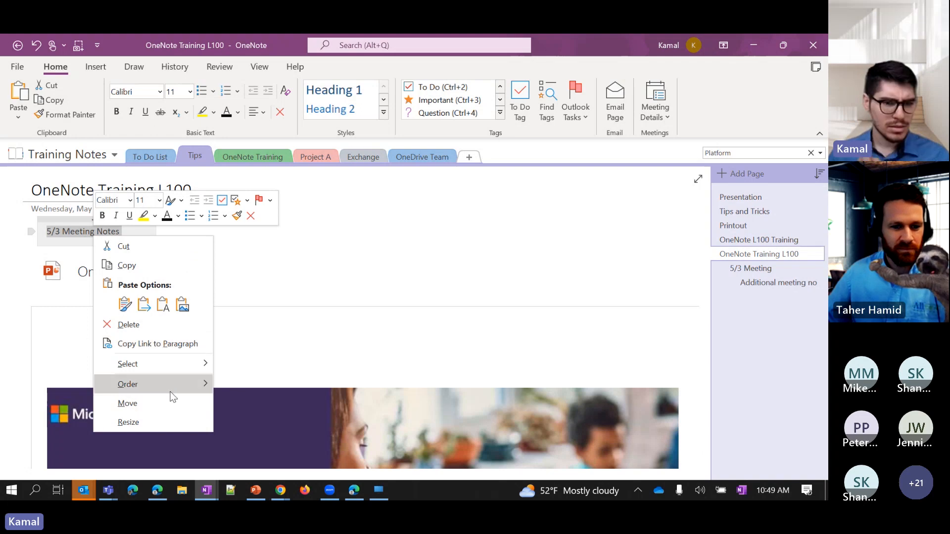
pyautogui.click(227, 284)
pyautogui.click(125, 233)
pyautogui.moveTo(124, 233); pyautogui.dragTo(48, 232)
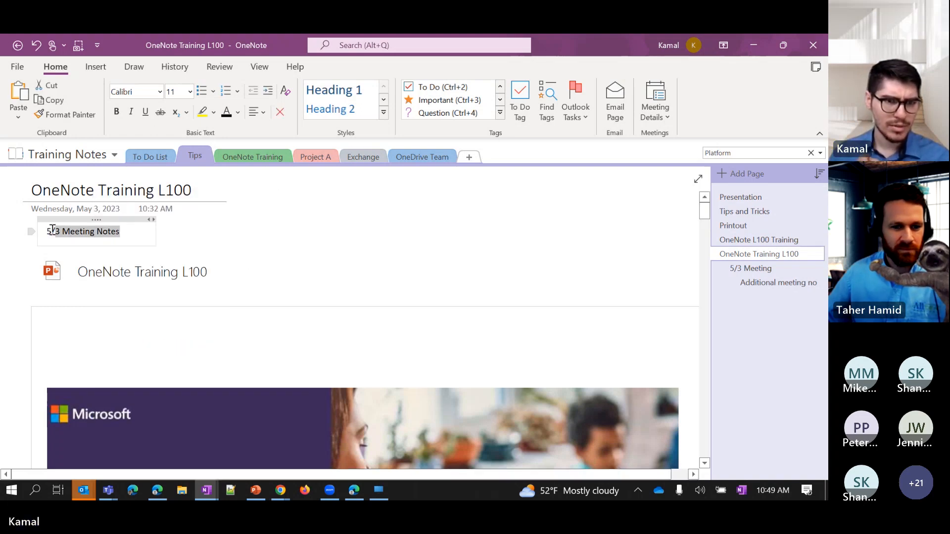
pyautogui.rightClick(56, 234)
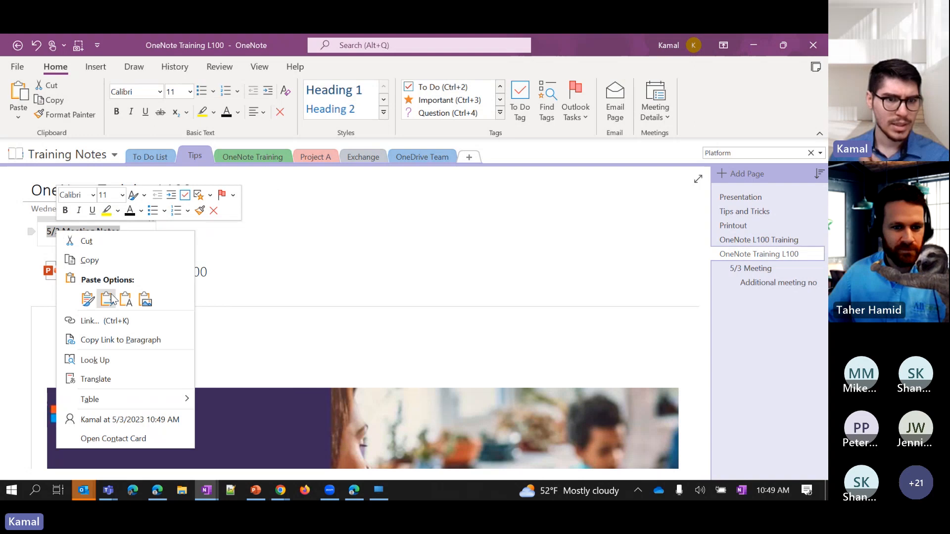
pyautogui.click(120, 322)
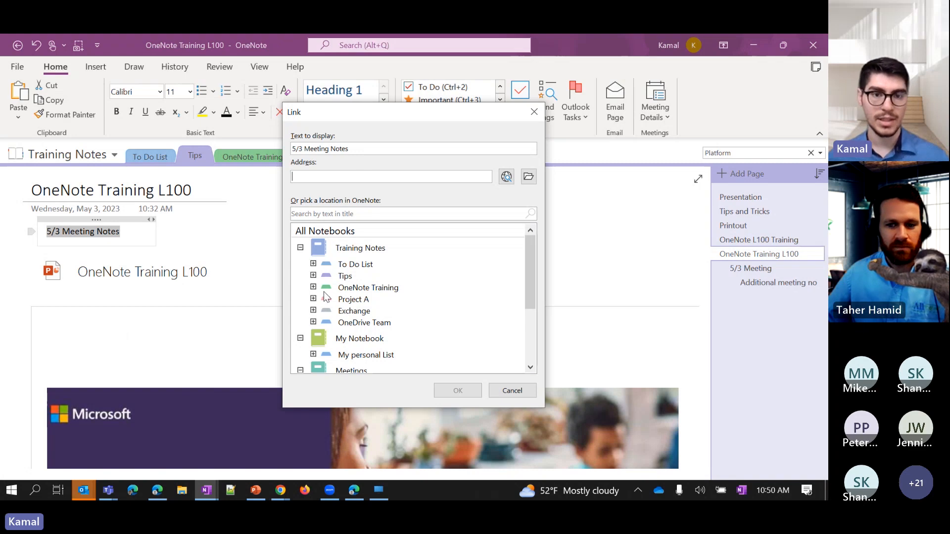
pyautogui.click(313, 276)
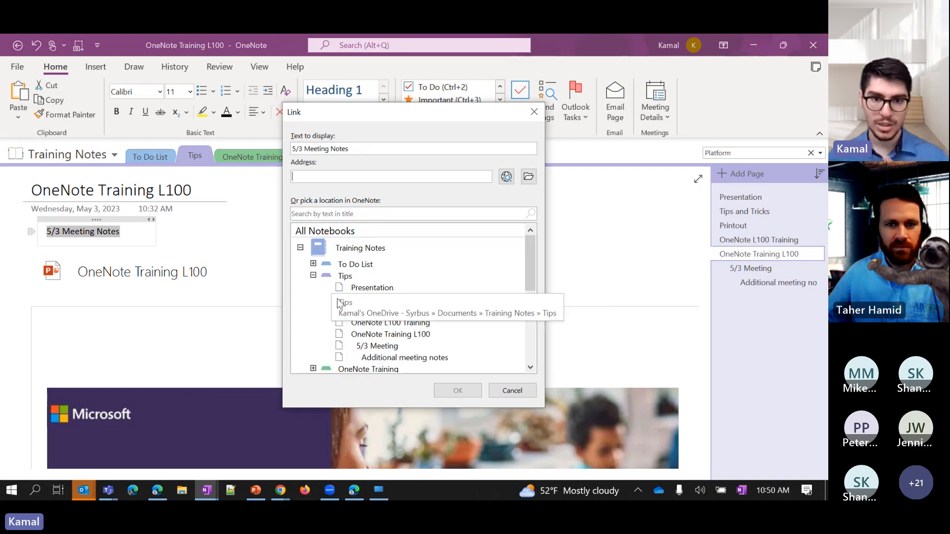
pyautogui.click(374, 346)
pyautogui.click(459, 390)
pyautogui.click(190, 235)
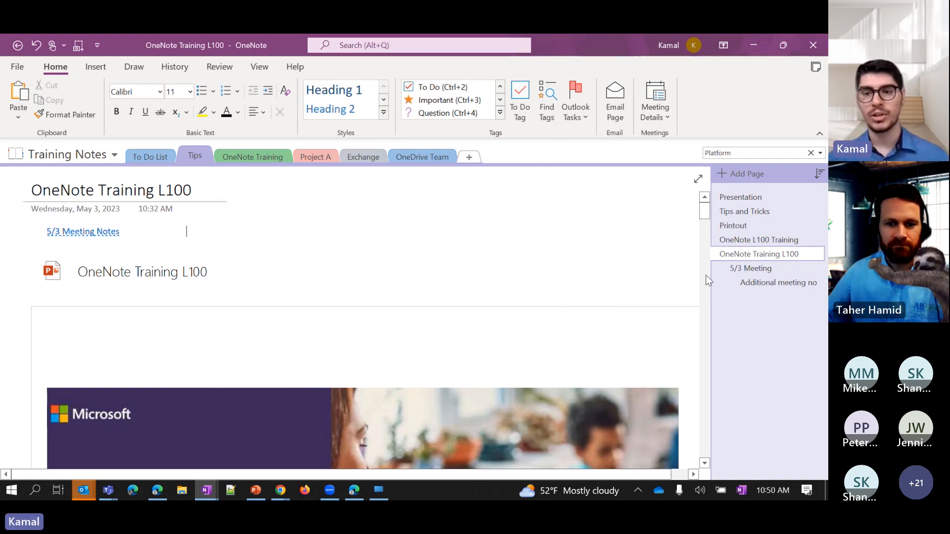
# Add a new page titled "Meeting Notes" to the Tips section.
pyautogui.click(747, 175)
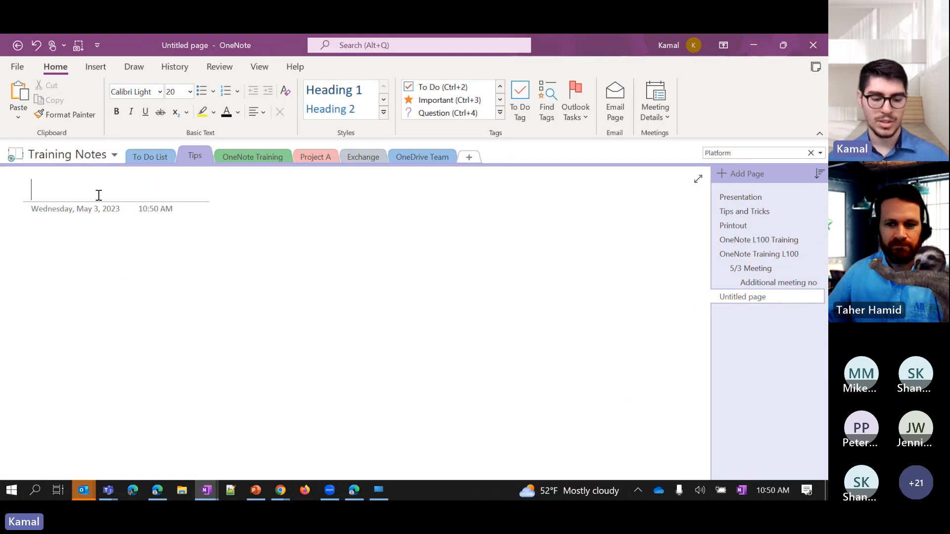
pyautogui.write('Meeting No')
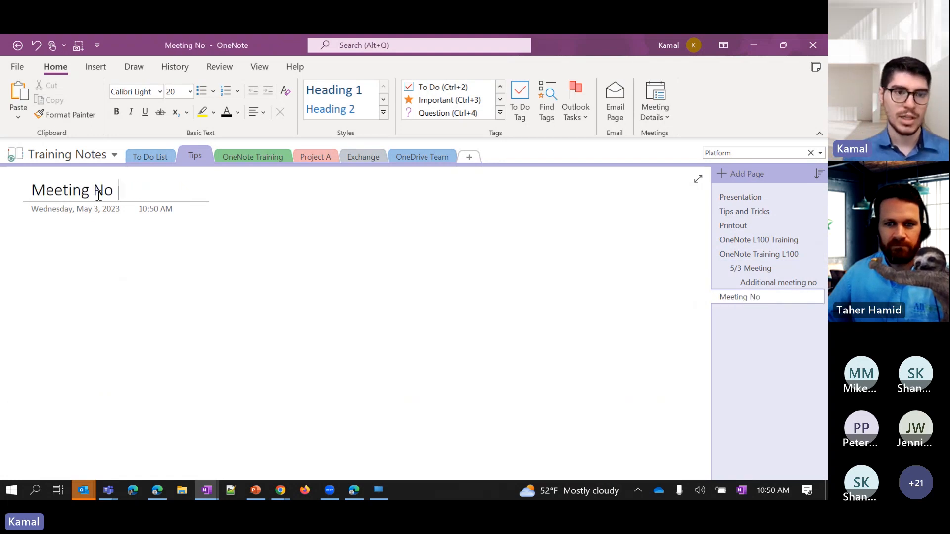
pyautogui.write('tes')
pyautogui.press('Return')
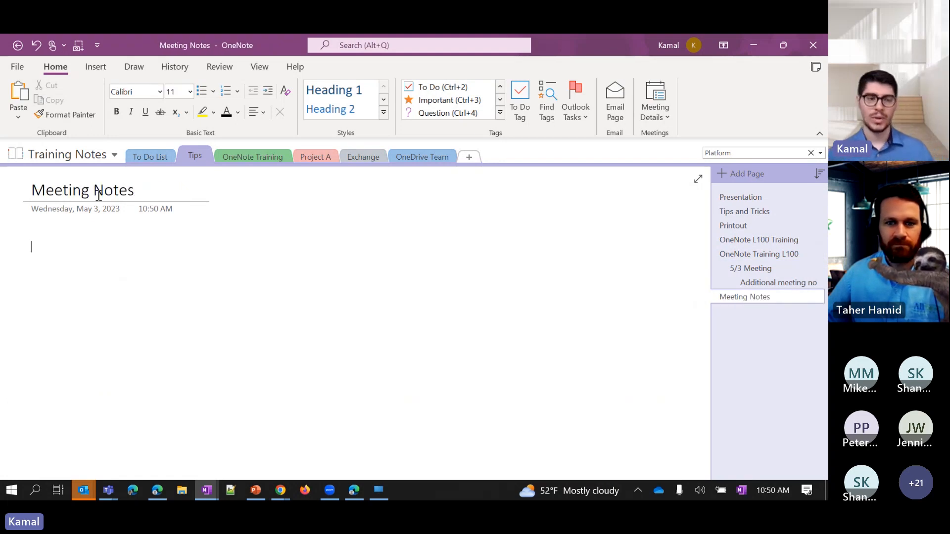
# List "5/5/2023 - OneNote" and "5/6/2023 - Teams training" on separate lines of the Meeting Notes page.
pyautogui.write('5/')
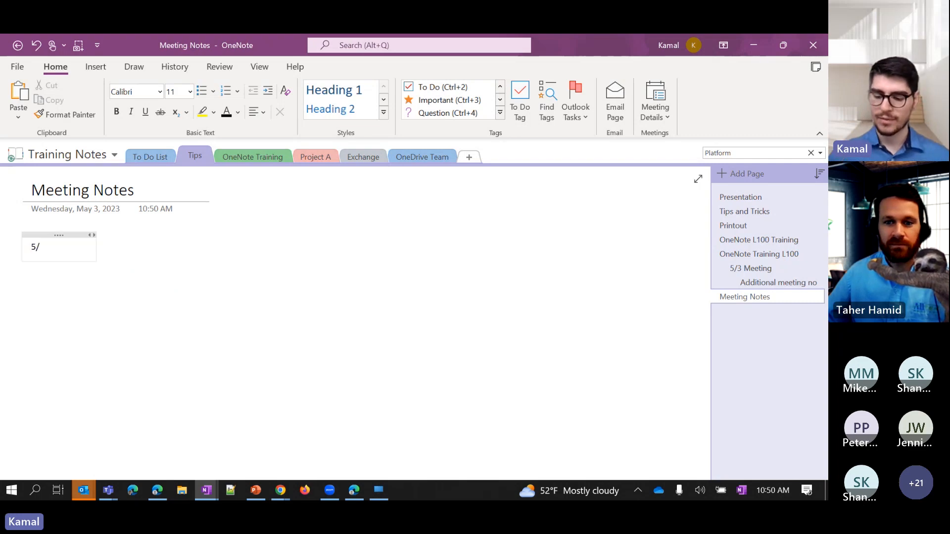
pyautogui.write('5/2023')
pyautogui.press('Return')
pyautogui.write('5/6/2023')
pyautogui.press('Return')
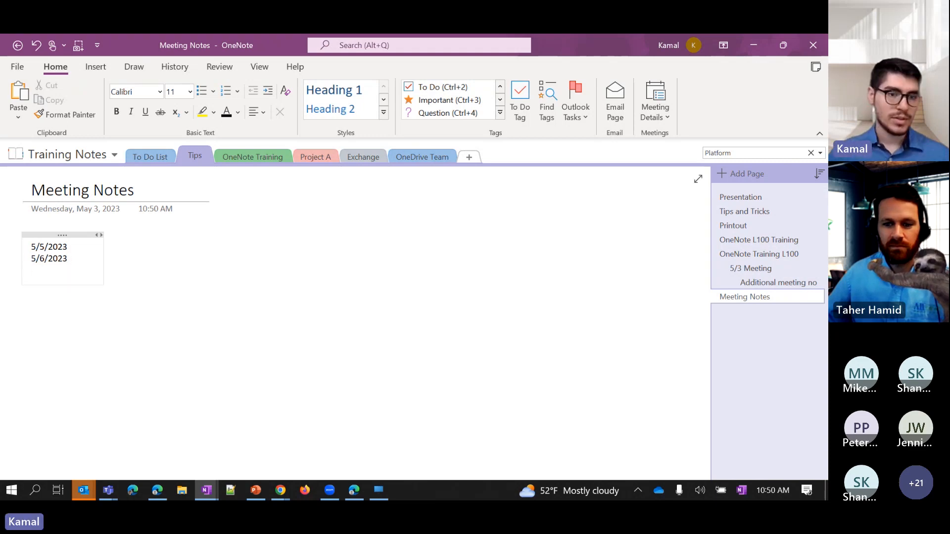
pyautogui.press('BackSpace')
pyautogui.click(93, 246)
pyautogui.write('- OneNote')
pyautogui.press('Down')
pyautogui.write('- teams')
pyautogui.hotkey('ctrl', 'BackSpace')
pyautogui.write('Teams training')
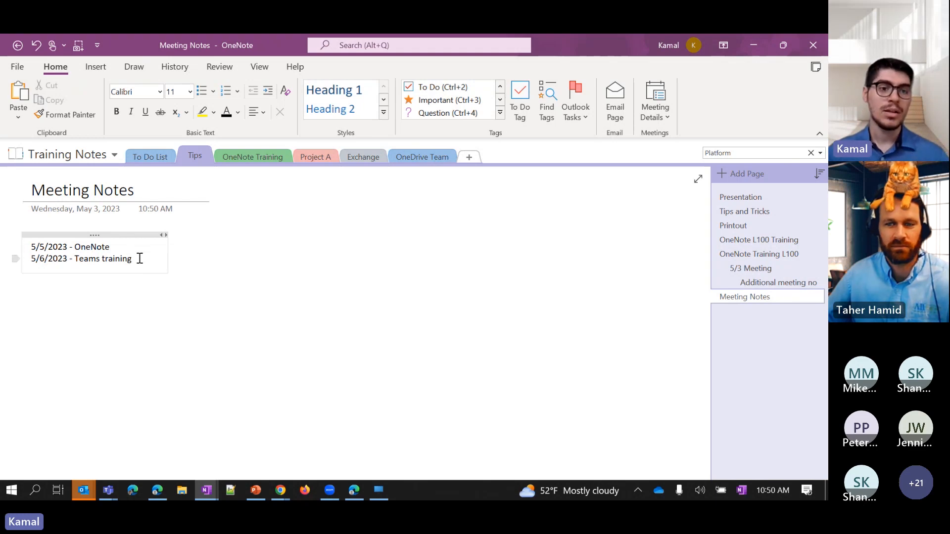
# Create linked pages from the two dated lines on the Meeting Notes page with Link to Pages.
pyautogui.moveTo(139, 259); pyautogui.dragTo(30, 244)
pyautogui.rightClick(50, 246)
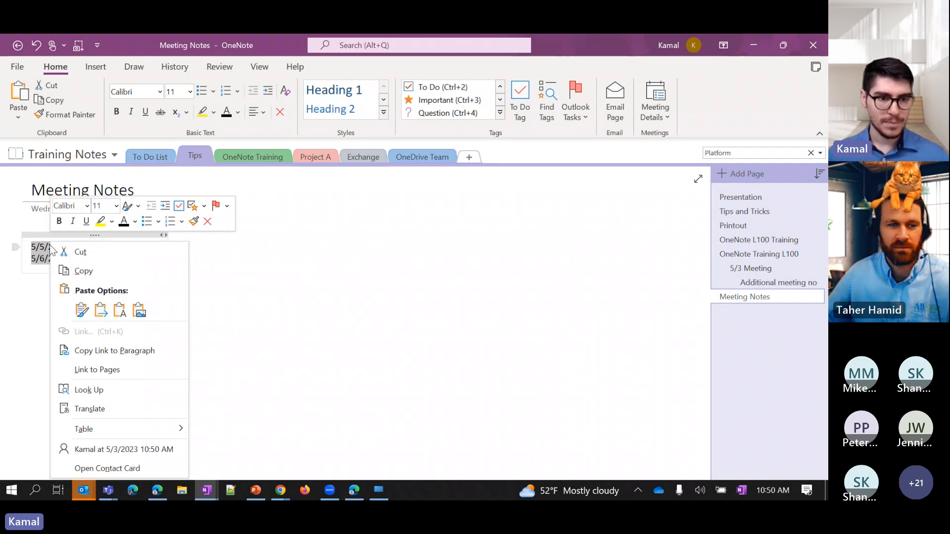
pyautogui.click(98, 369)
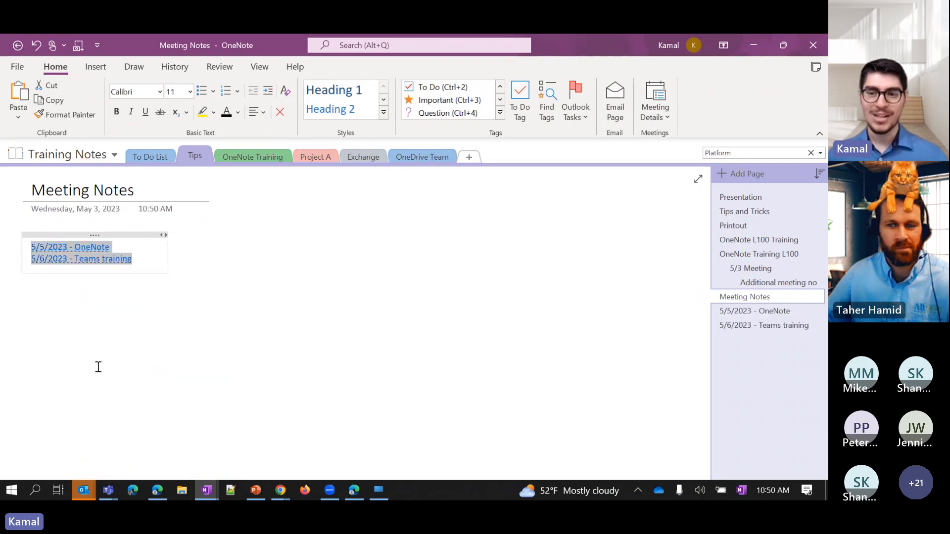
# View the two dated pages, follow the 5/5/2023 - OneNote link from Meeting Notes, and return to Meeting Notes.
pyautogui.click(767, 327)
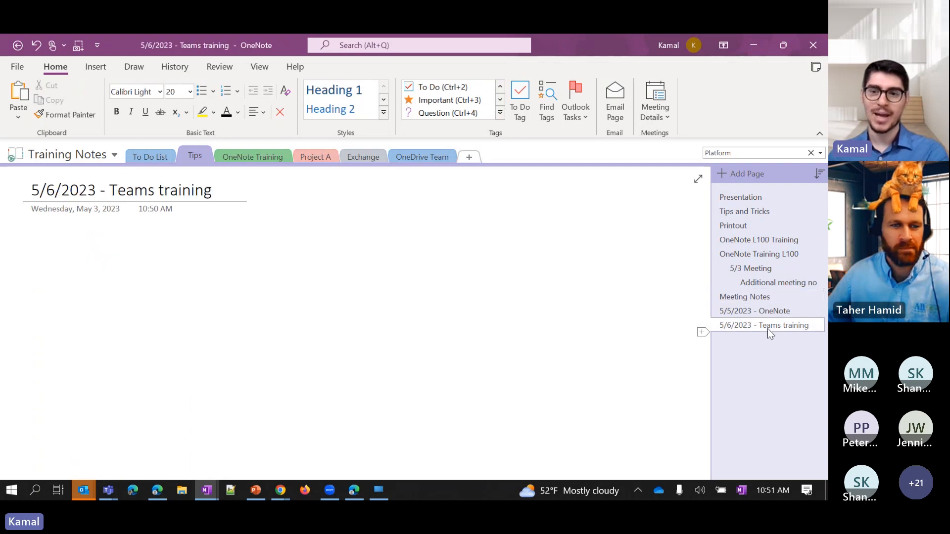
pyautogui.click(773, 312)
pyautogui.click(735, 301)
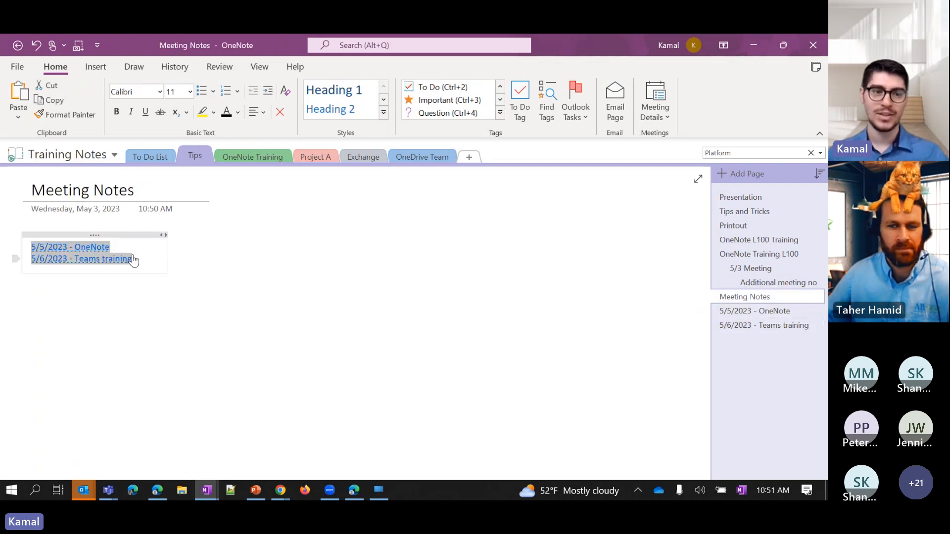
pyautogui.click(141, 245)
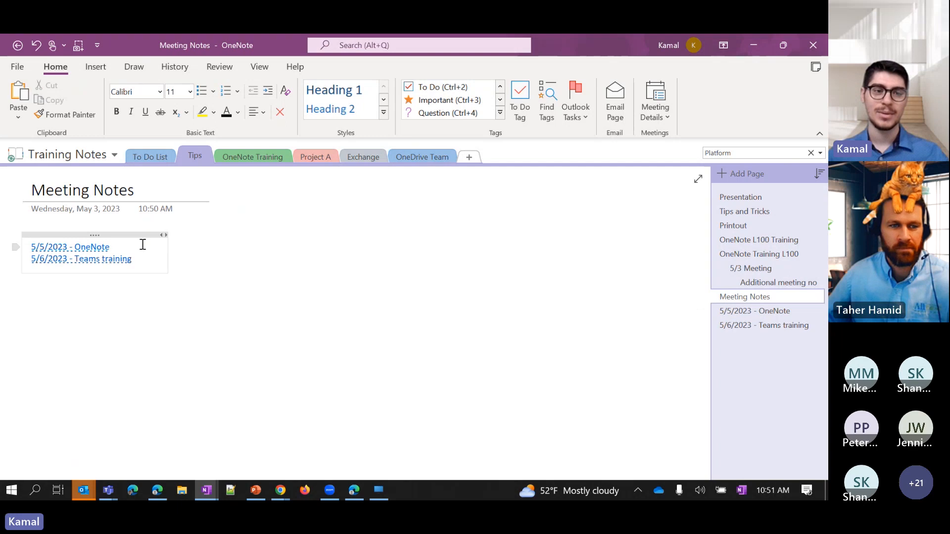
pyautogui.click(95, 247)
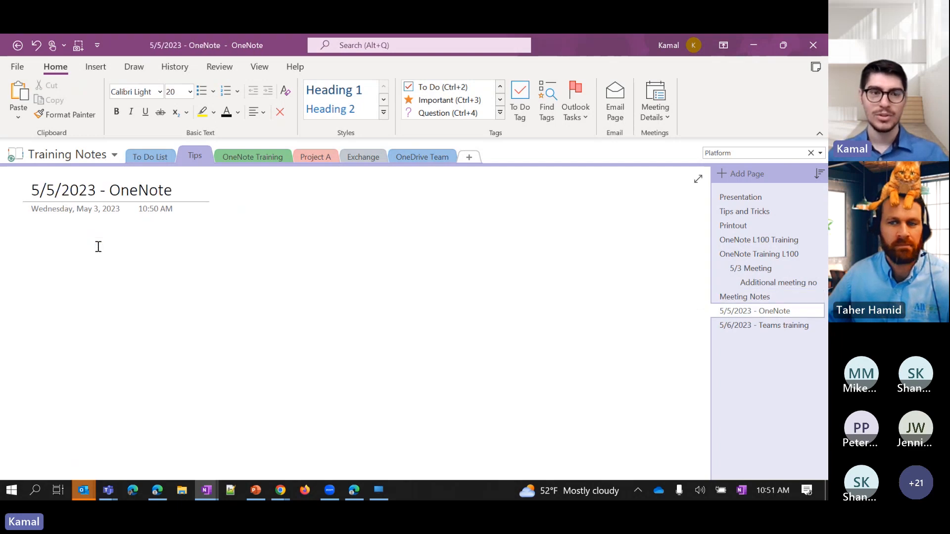
pyautogui.click(770, 297)
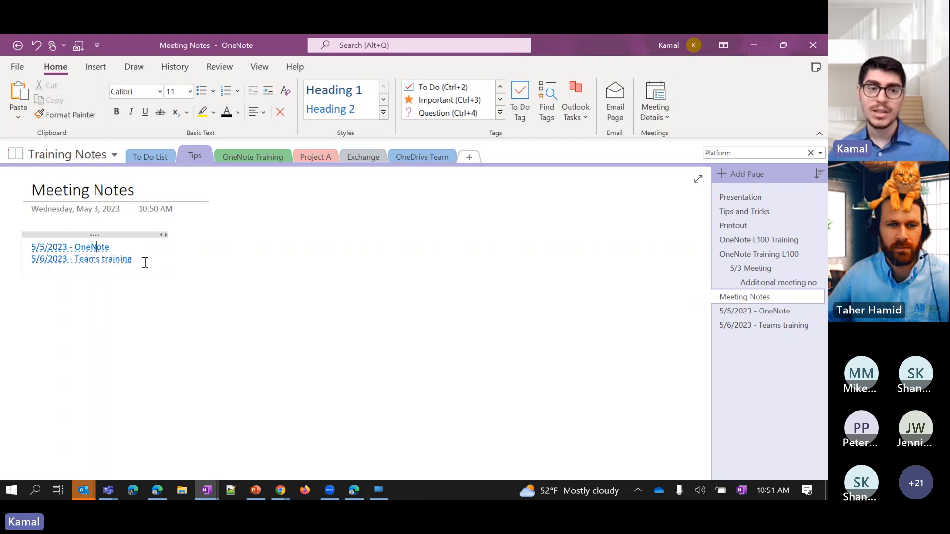
# Select both linked lines on the Meeting Notes page and view the options available for them.
pyautogui.moveTo(138, 265); pyautogui.dragTo(33, 247)
pyautogui.rightClick(49, 254)
pyautogui.click(411, 367)
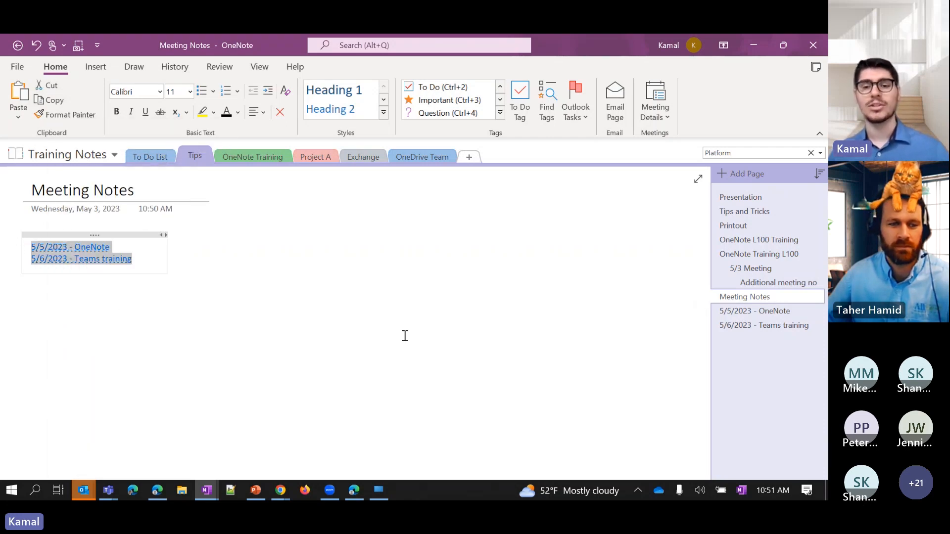
# Create linked pages from all checklist items on the Tips and Tricks page, from Navigating sections through Subsections.
pyautogui.click(745, 212)
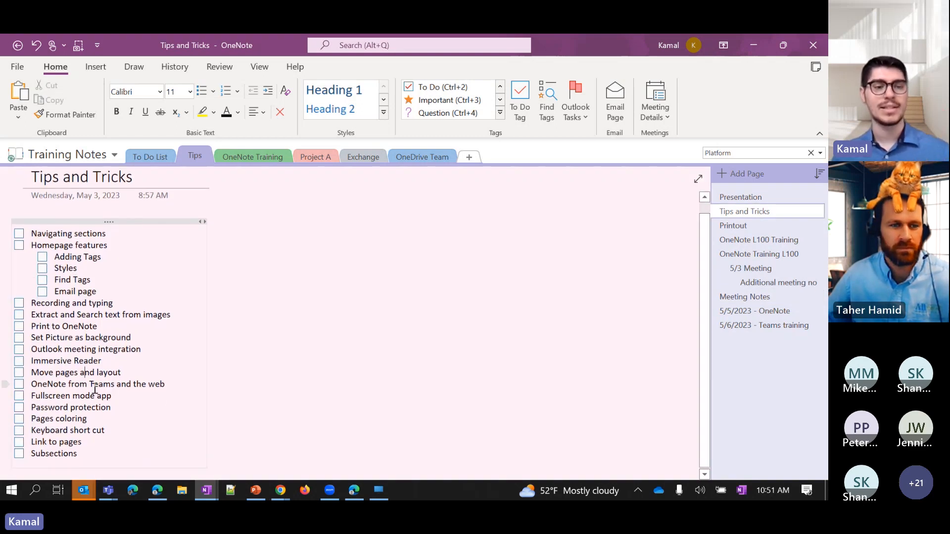
pyautogui.moveTo(88, 453); pyautogui.dragTo(29, 232)
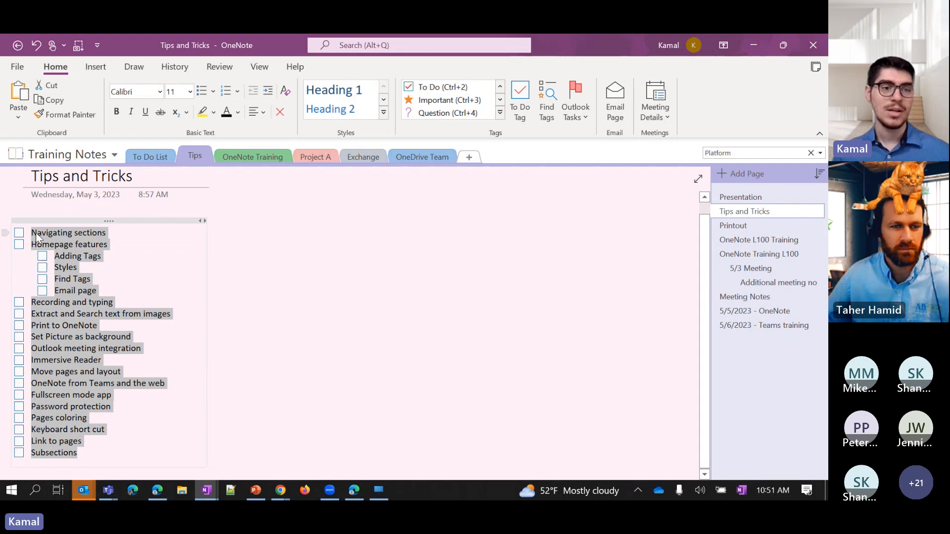
pyautogui.rightClick(37, 237)
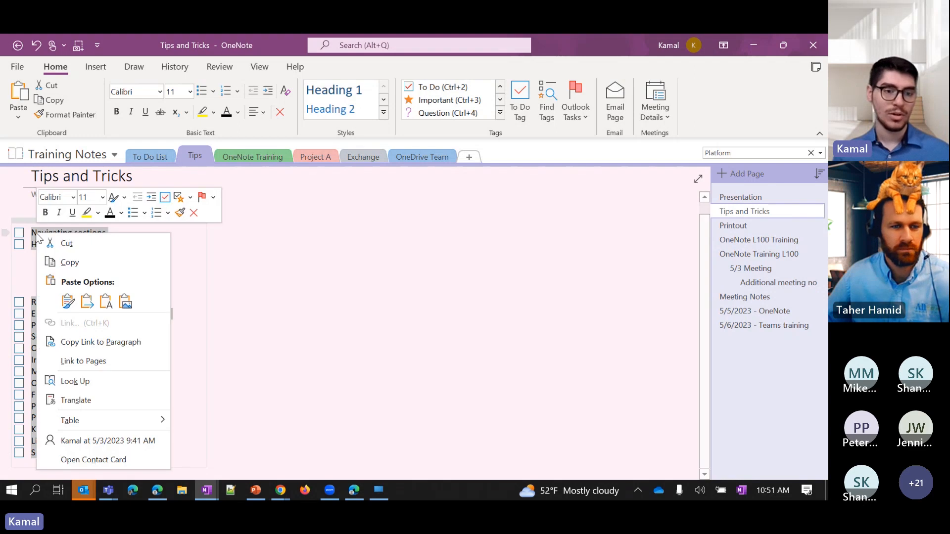
pyautogui.click(74, 360)
# Look through the Outlook meeting integration, Set Picture as background, and Print to OneNote pages.
pyautogui.scroll(-4, 765, 341)
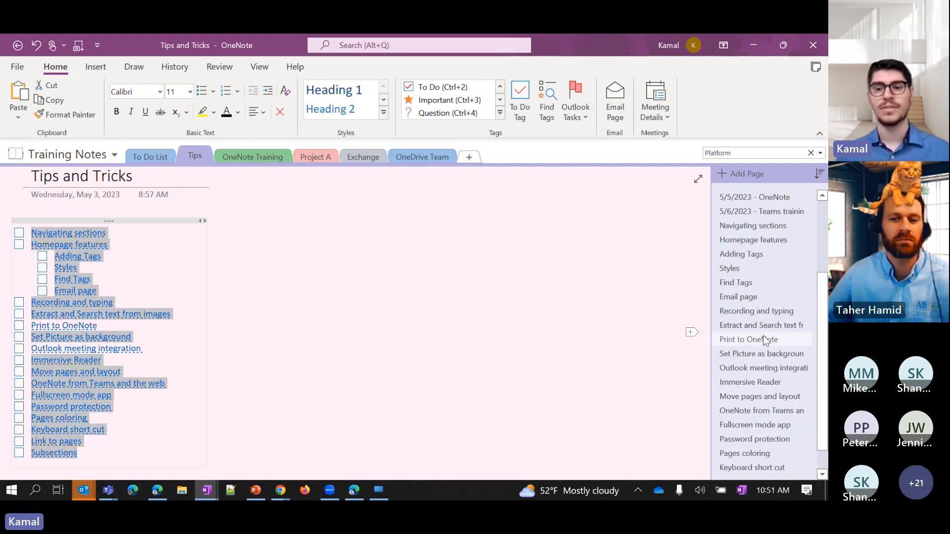
pyautogui.click(764, 340)
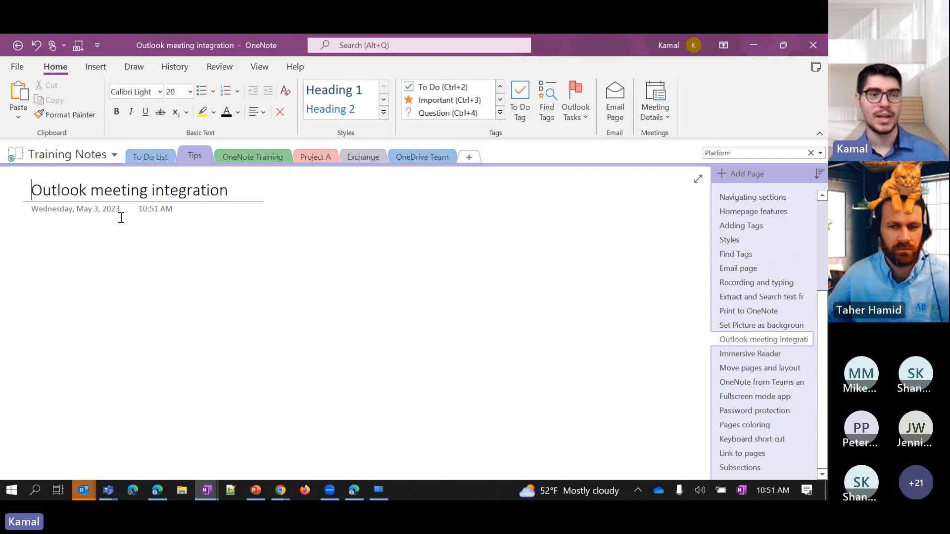
pyautogui.click(61, 247)
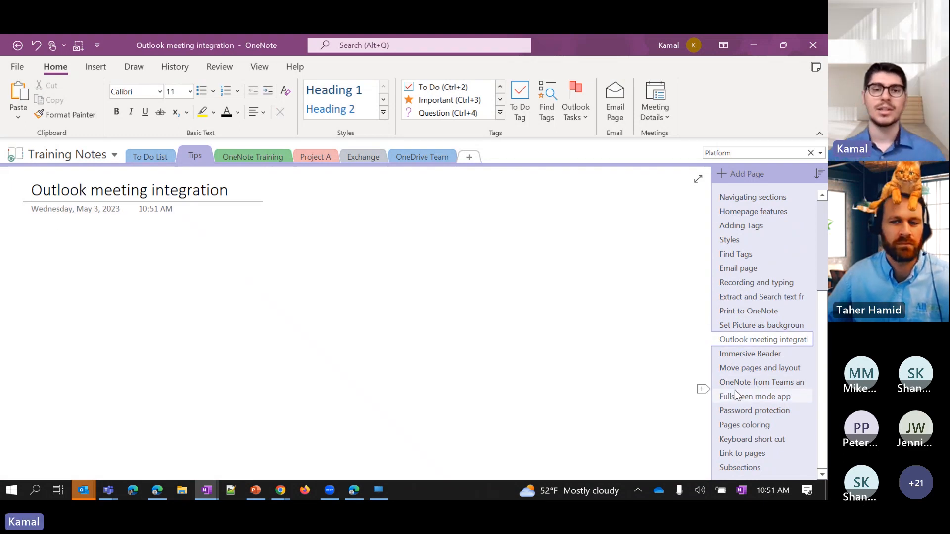
pyautogui.click(739, 328)
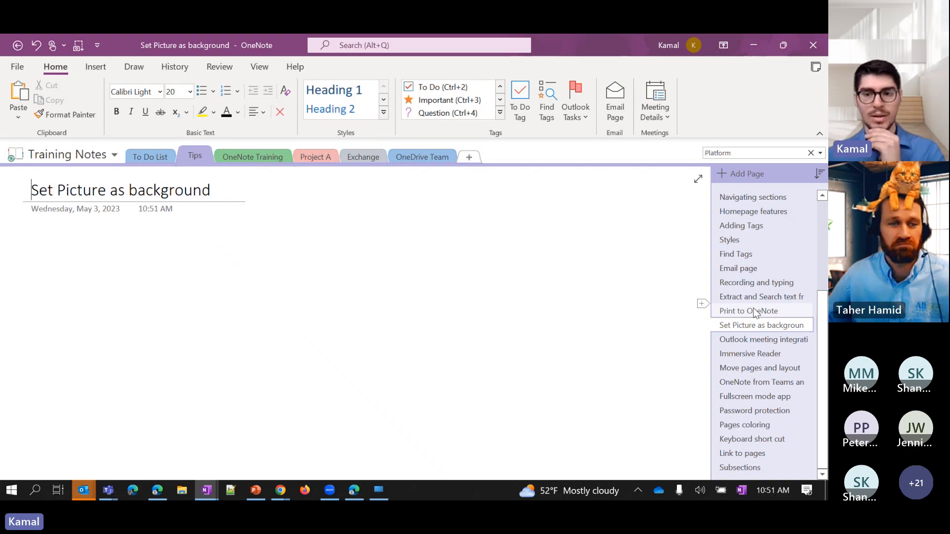
pyautogui.click(755, 313)
pyautogui.click(63, 230)
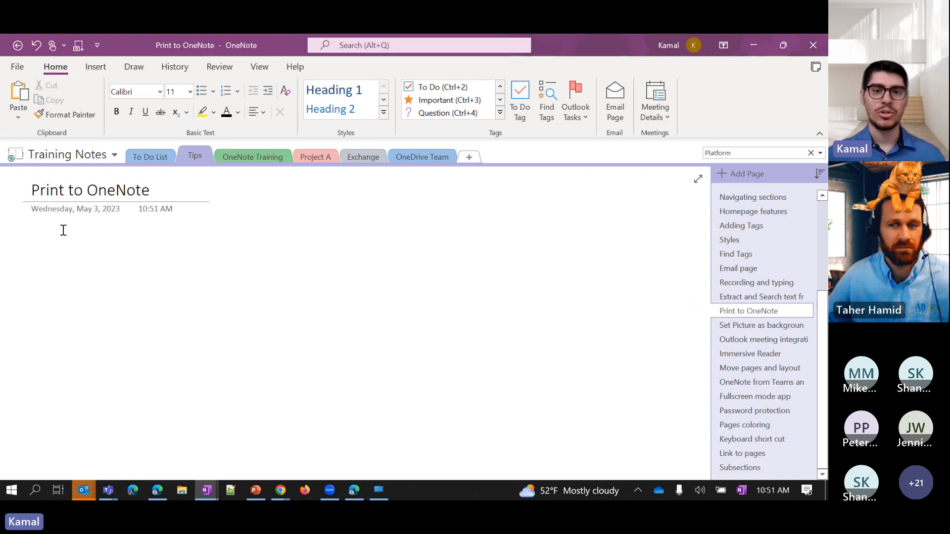
# Make the pages from Recording and typing through OneNote from Teams and the web subpages.
pyautogui.click(757, 285)
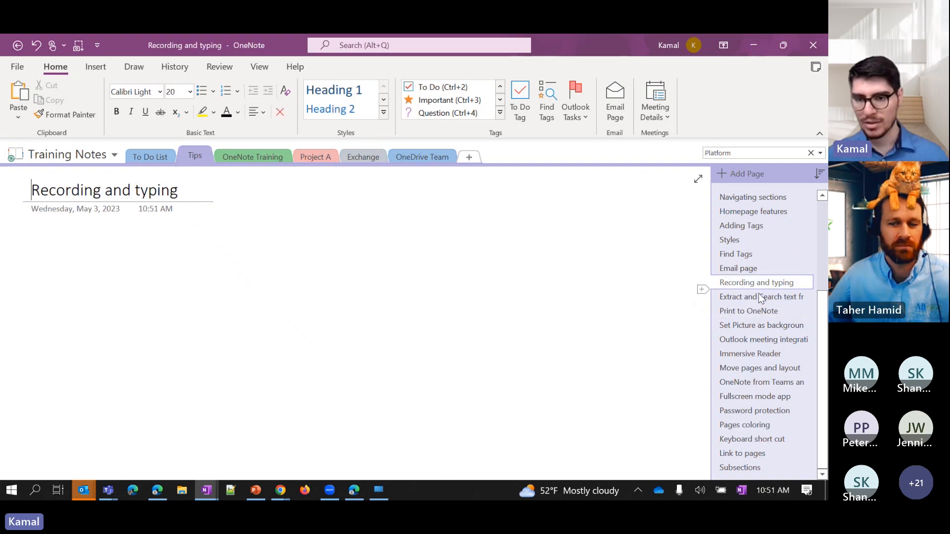
pyautogui.keyDown('shift'); pyautogui.click(747, 381); pyautogui.keyUp('shift')
pyautogui.hotkey('ctrl', 'alt', ']')
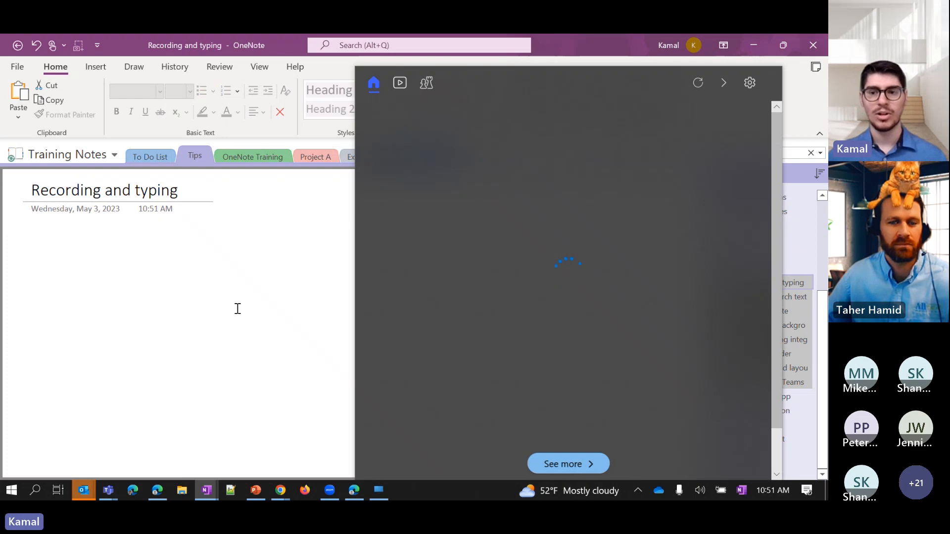
pyautogui.click(235, 307)
# Make the pages from Navigating sections through Email page subpages under 5/6/2023 - Teams training.
pyautogui.scroll(2, 752, 269)
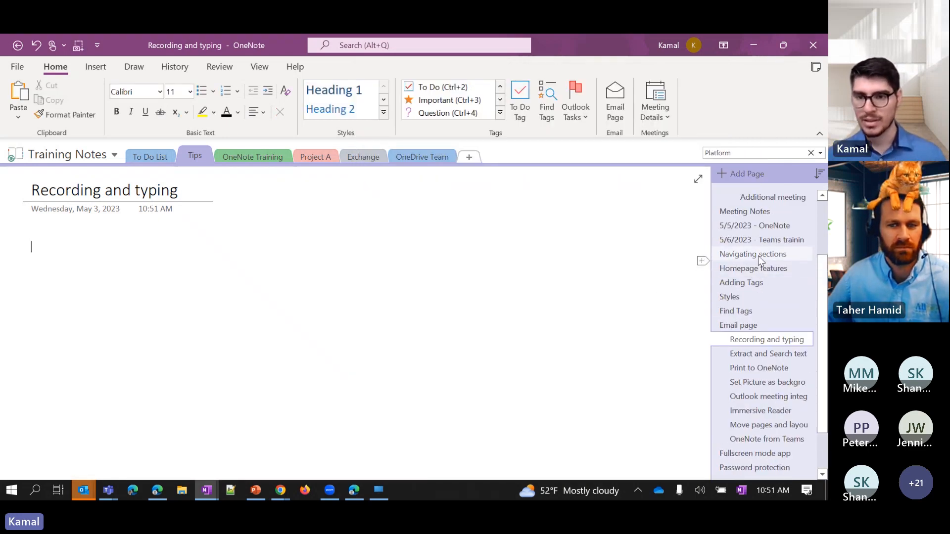
pyautogui.click(757, 255)
pyautogui.keyDown('shift'); pyautogui.click(754, 323); pyautogui.keyUp('shift')
pyautogui.hotkey('ctrl', 'alt', ']')
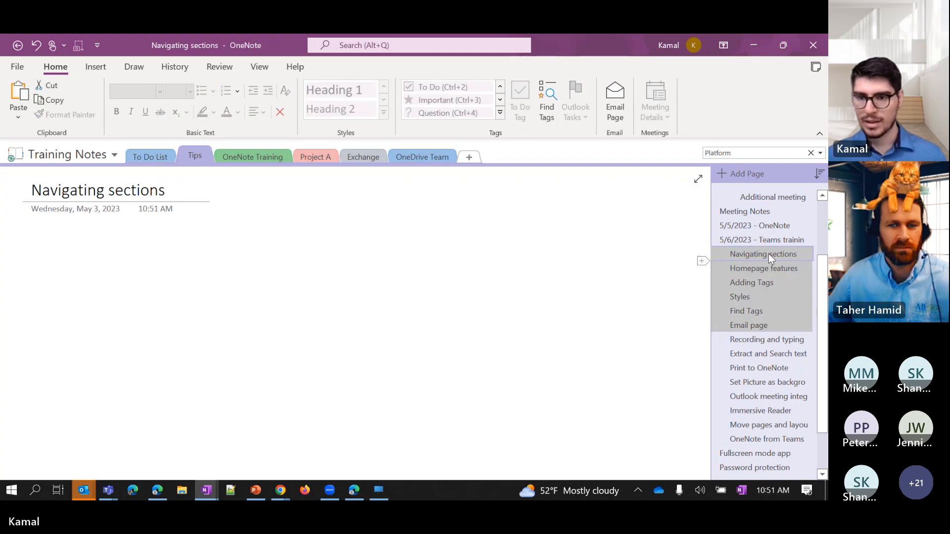
# Move the subpages from Navigating sections through Find Tags under the Tips and Tricks page.
pyautogui.scroll(1, 768, 307)
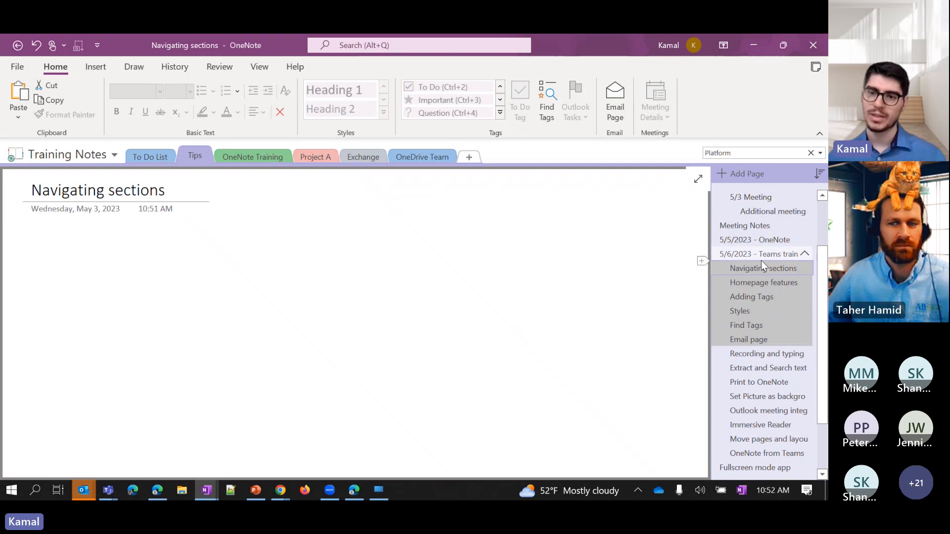
pyautogui.scroll(4, 761, 260)
pyautogui.scroll(-5, 761, 262)
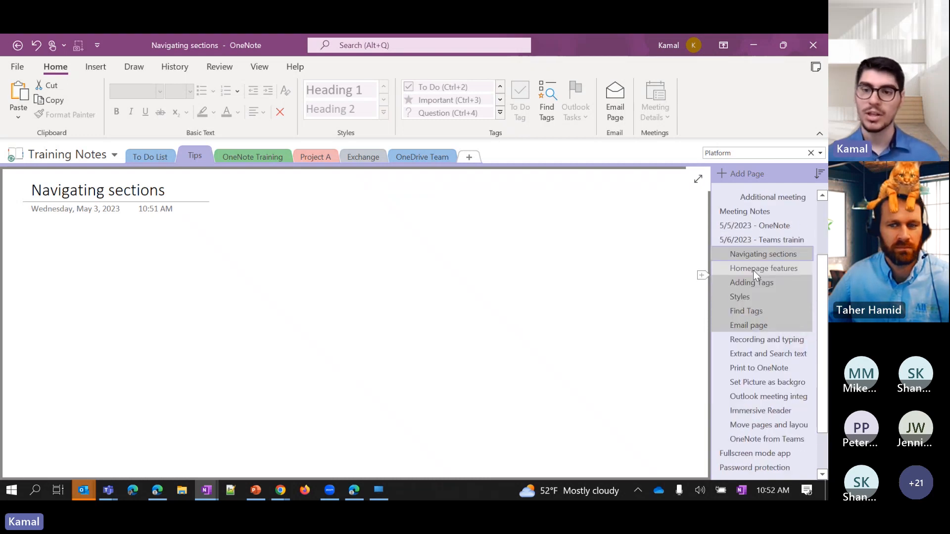
pyautogui.keyDown('shift'); pyautogui.click(751, 310); pyautogui.keyUp('shift')
pyautogui.moveTo(753, 253); pyautogui.dragTo(746, 211)
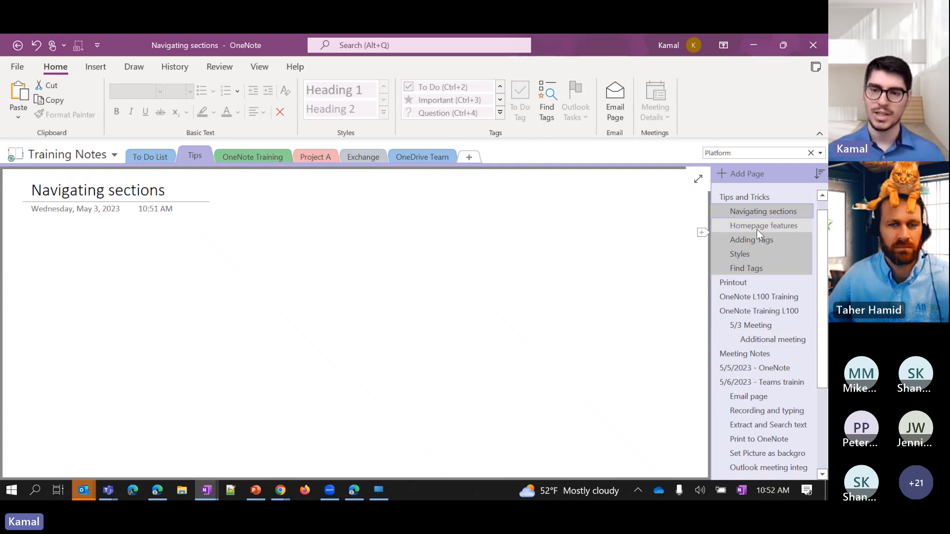
pyautogui.rightClick(756, 230)
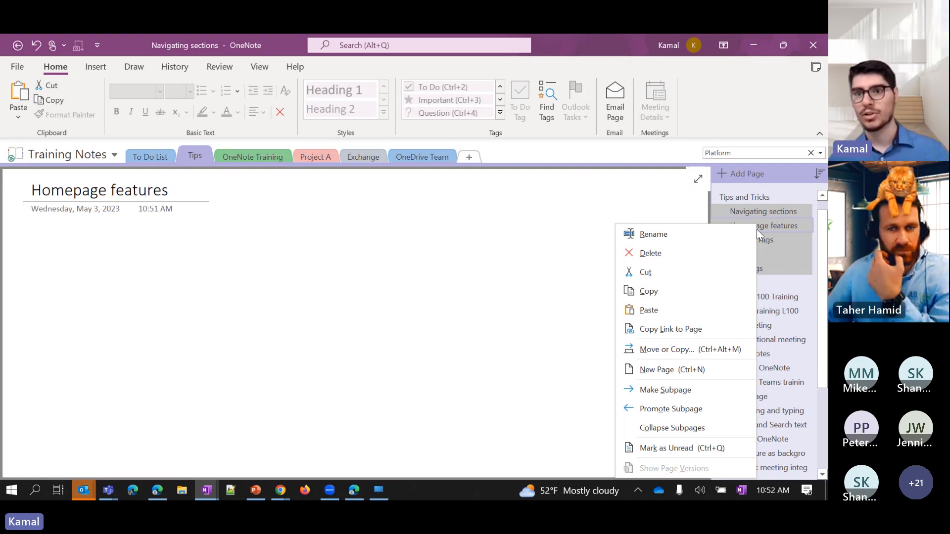
pyautogui.click(786, 239)
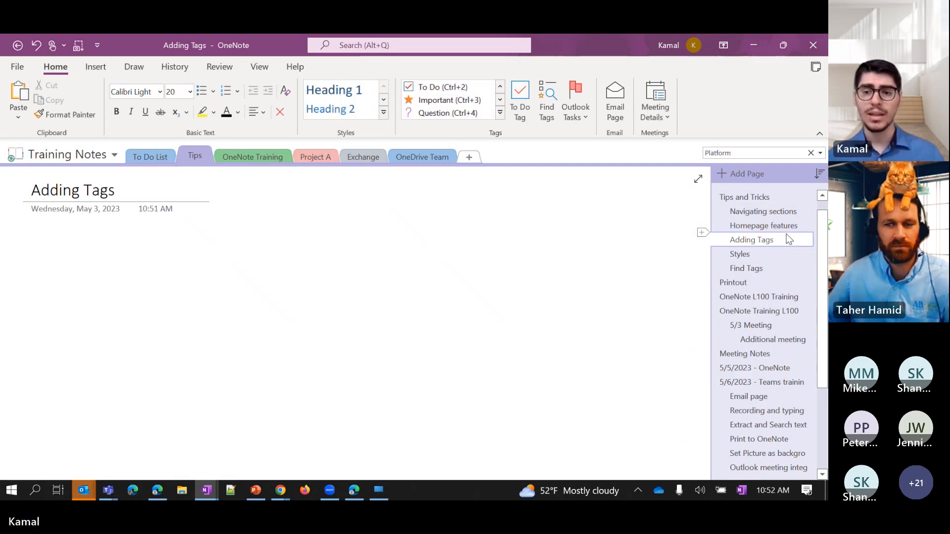
# Open the Tips and Tricks page.
pyautogui.scroll(-2, 786, 242)
pyautogui.scroll(3, 782, 249)
pyautogui.click(756, 211)
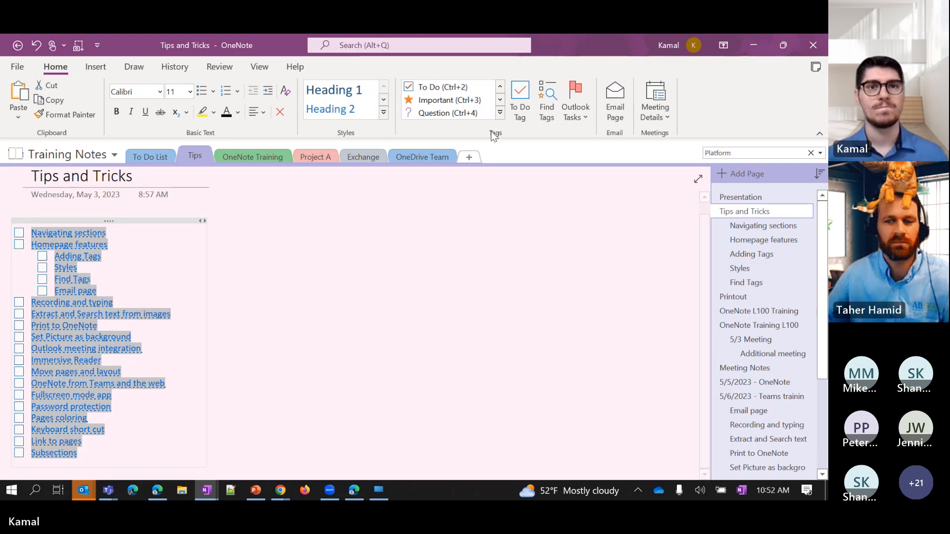
pyautogui.hotkey('alt', 'Tab')
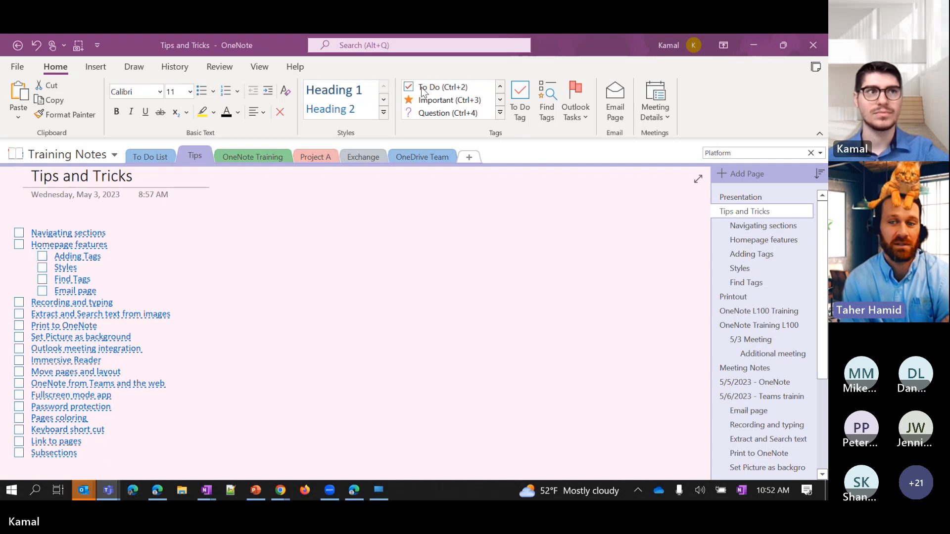
pyautogui.click(666, 121)
pyautogui.click(664, 117)
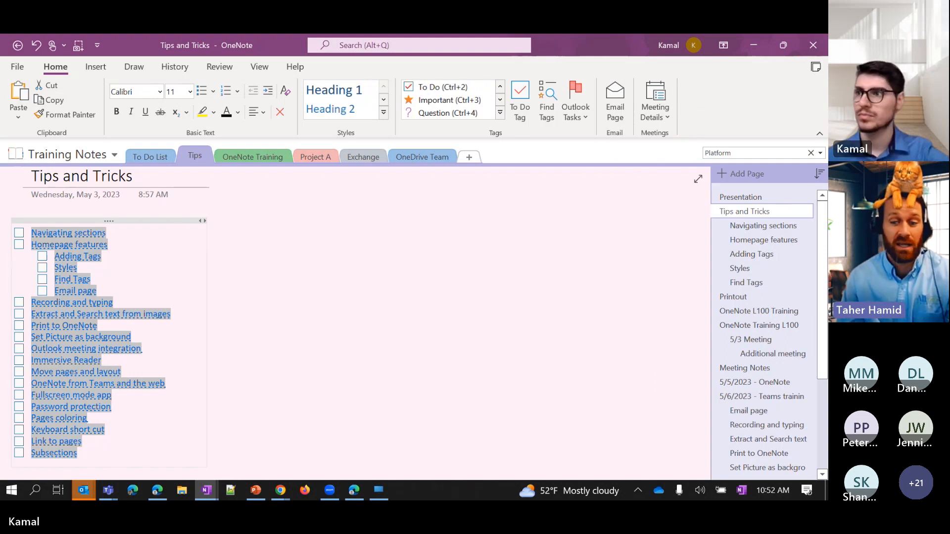
# Switch to the Client Trip Planning meeting in the Outlook calendar, maximize the window, and start Send to OneNote.
pyautogui.hotkey('alt', 'Tab')
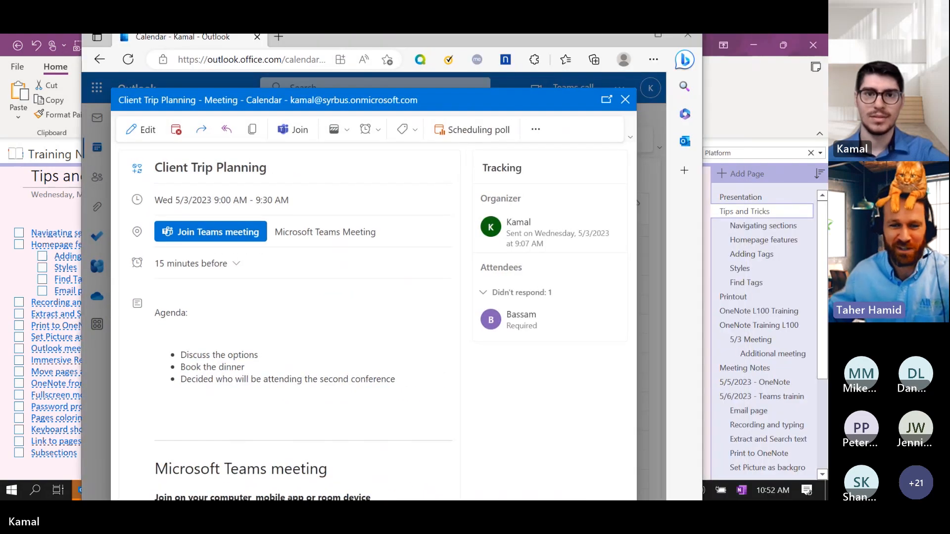
pyautogui.click(657, 36)
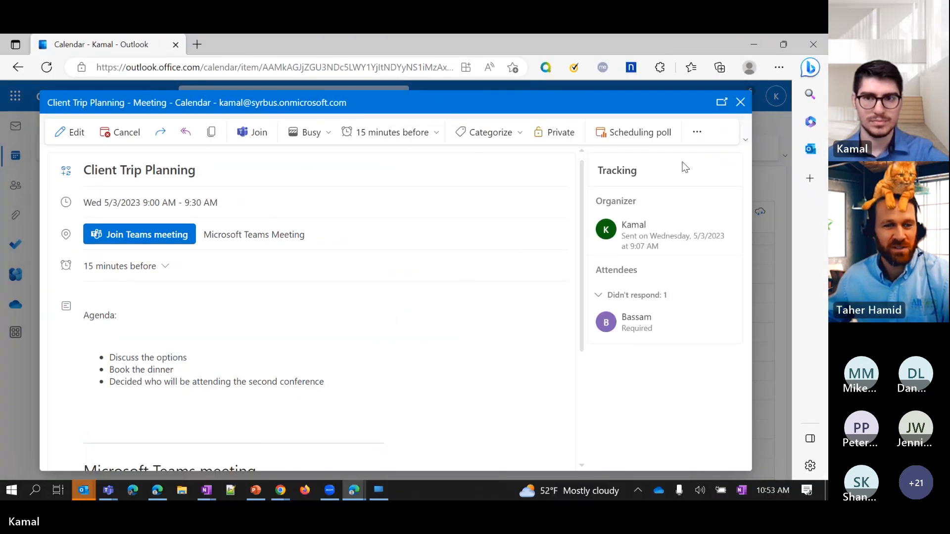
pyautogui.click(695, 138)
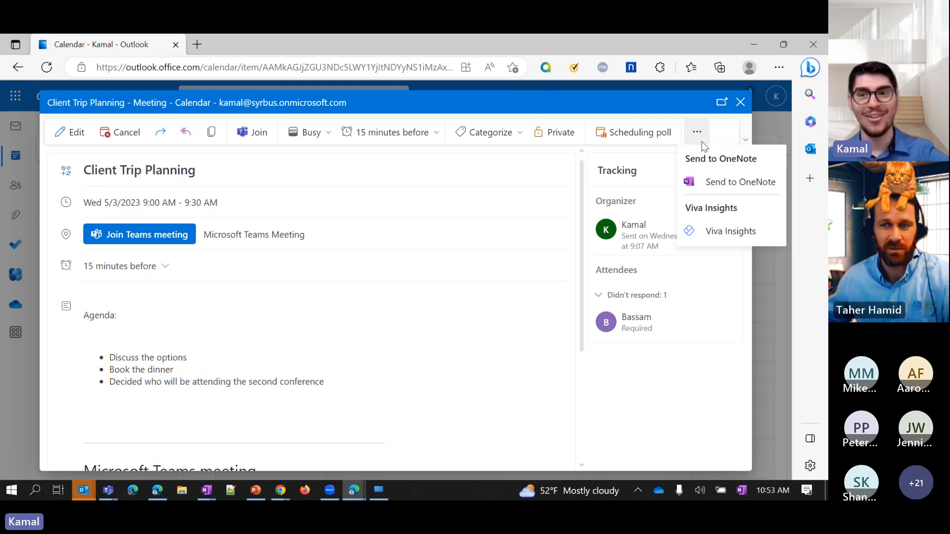
pyautogui.click(715, 187)
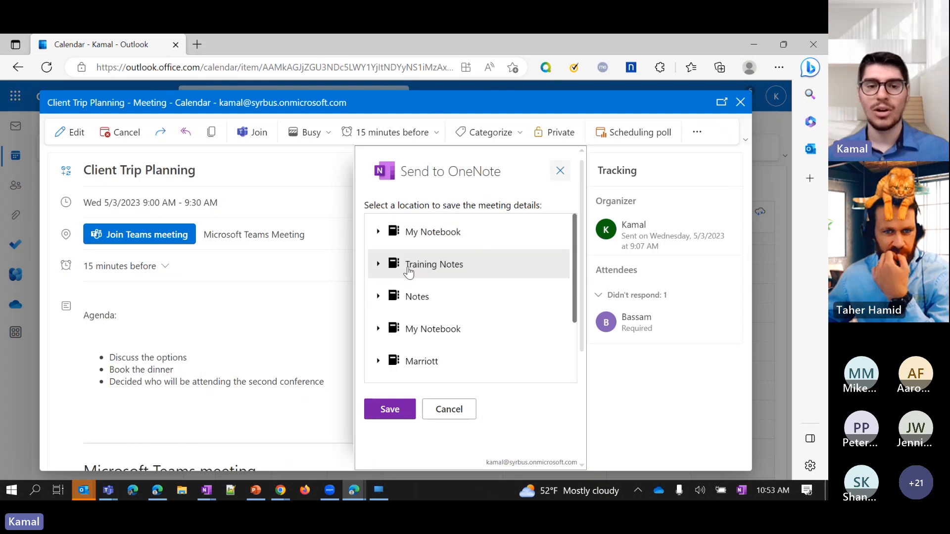
# Expand Training Notes and My Notebook, try to save the meeting details to a notebook section, and return to OneNote.
pyautogui.click(378, 264)
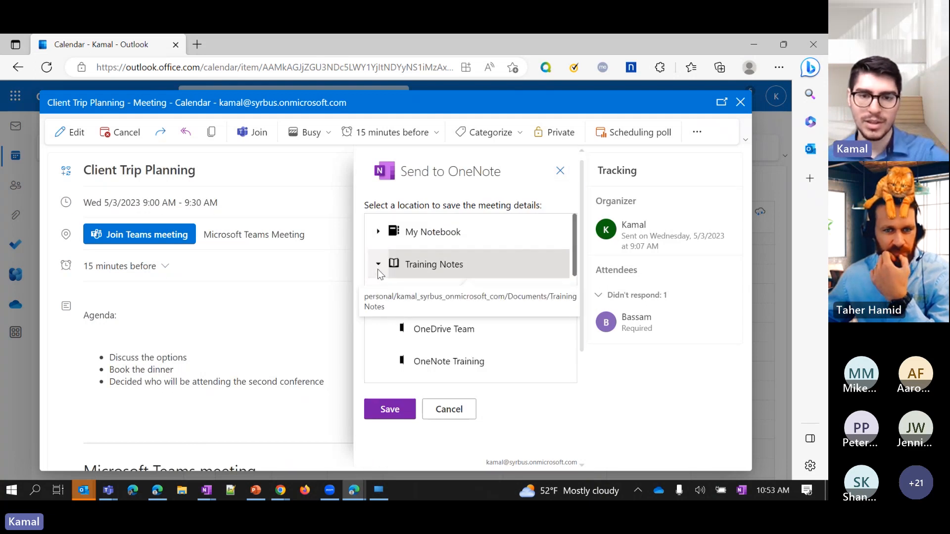
pyautogui.click(378, 232)
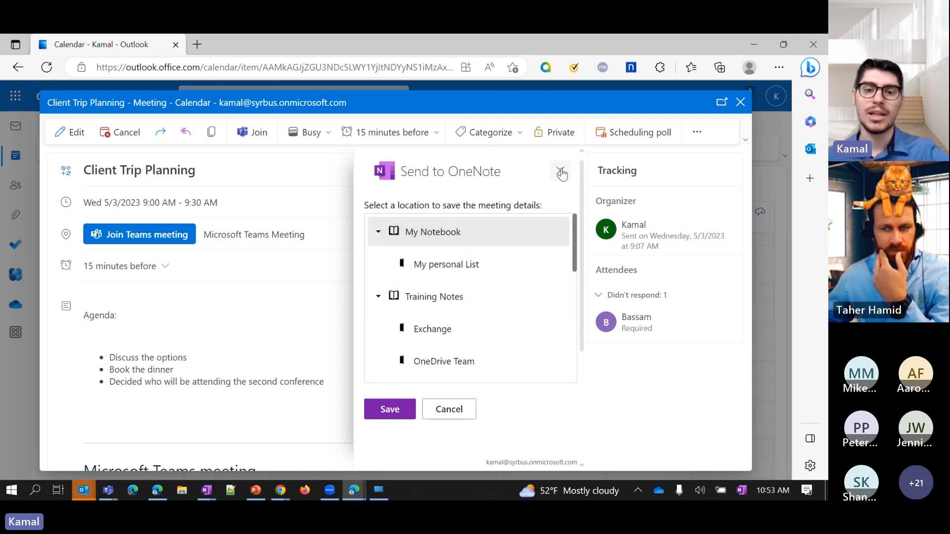
pyautogui.scroll(-2, 568, 267)
pyautogui.scroll(-2, 569, 269)
pyautogui.scroll(1, 495, 309)
pyautogui.click(447, 306)
pyautogui.click(389, 411)
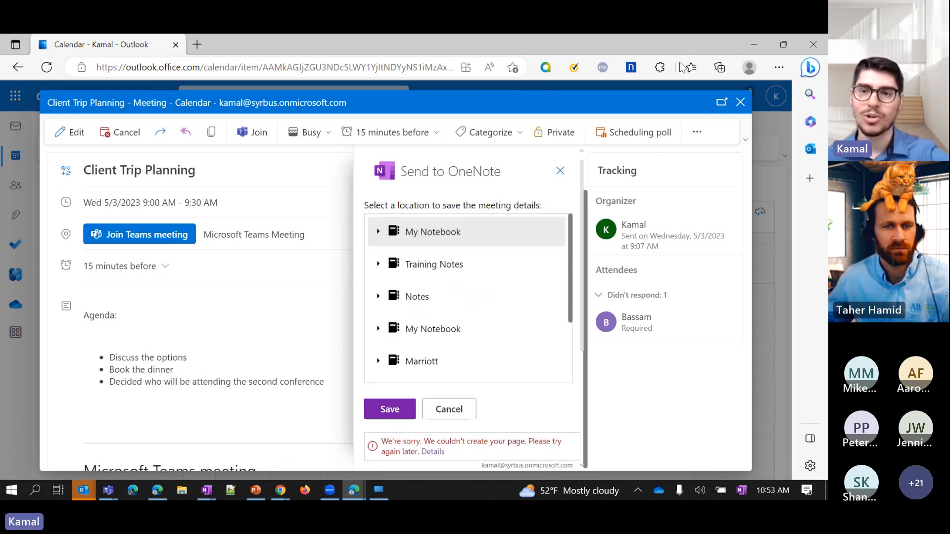
pyautogui.click(740, 104)
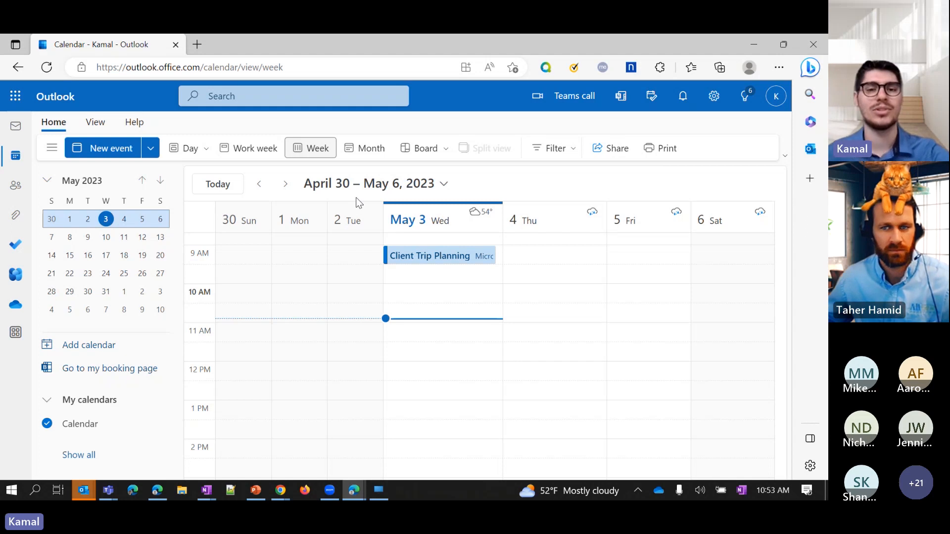
pyautogui.click(754, 49)
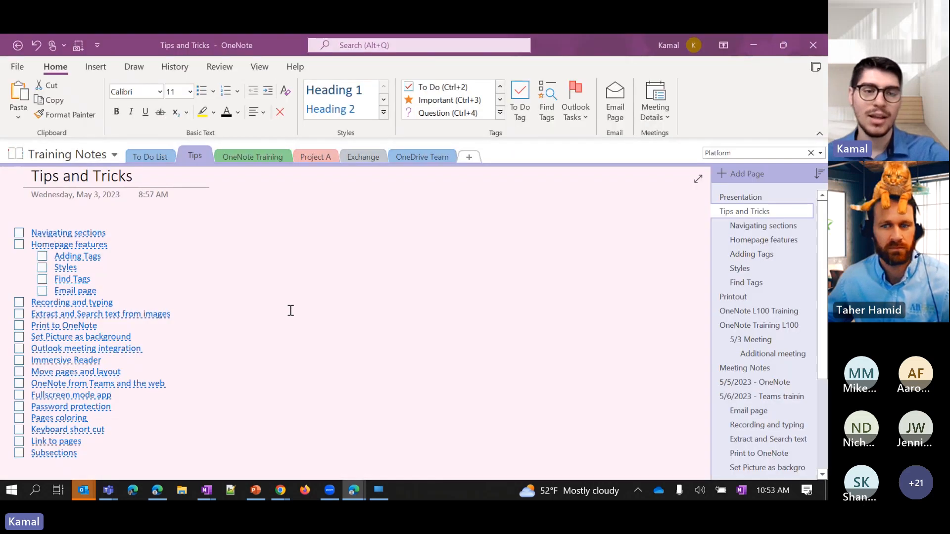